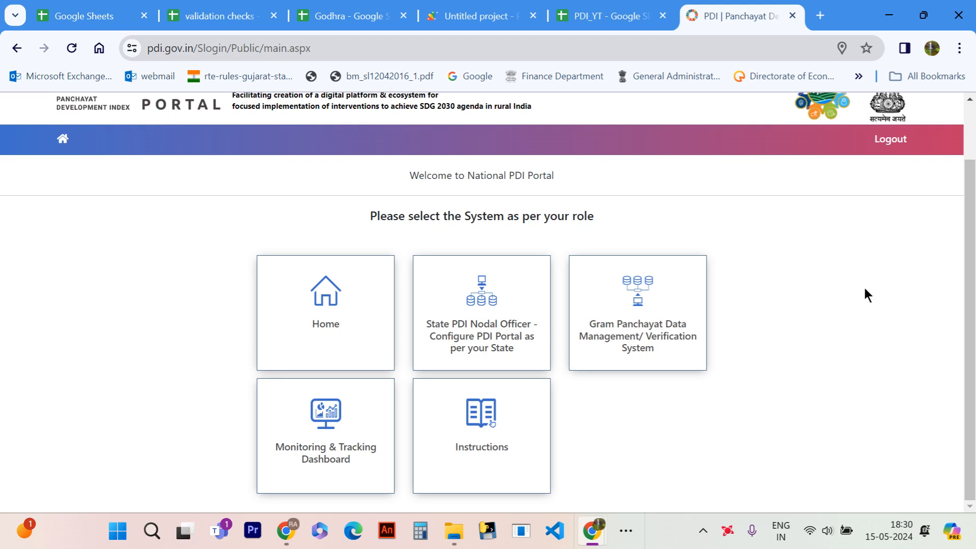
# - Switch to the PDI_YT spreadsheet and examine the question codes, answer formats and desired answers on Sheet1
pyautogui.click(643, 11)
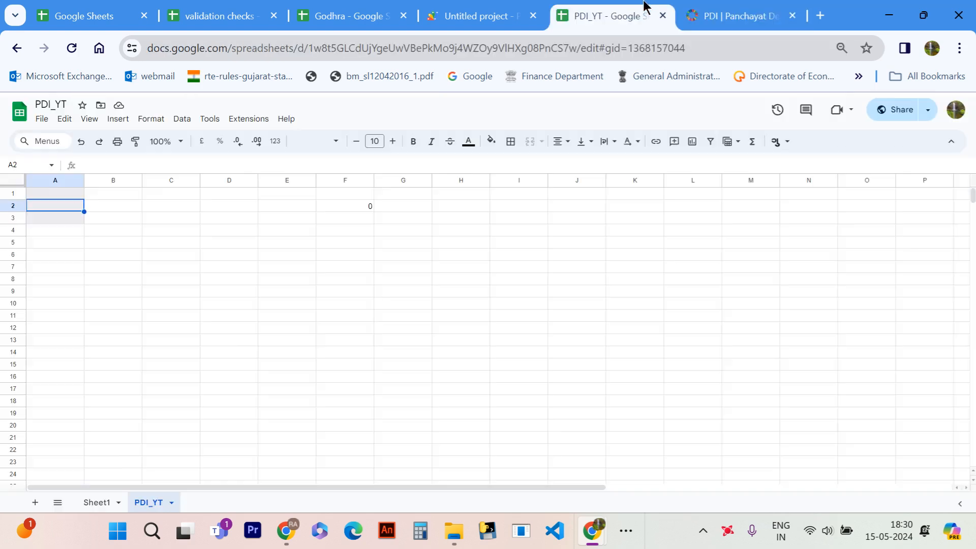
pyautogui.click(96, 503)
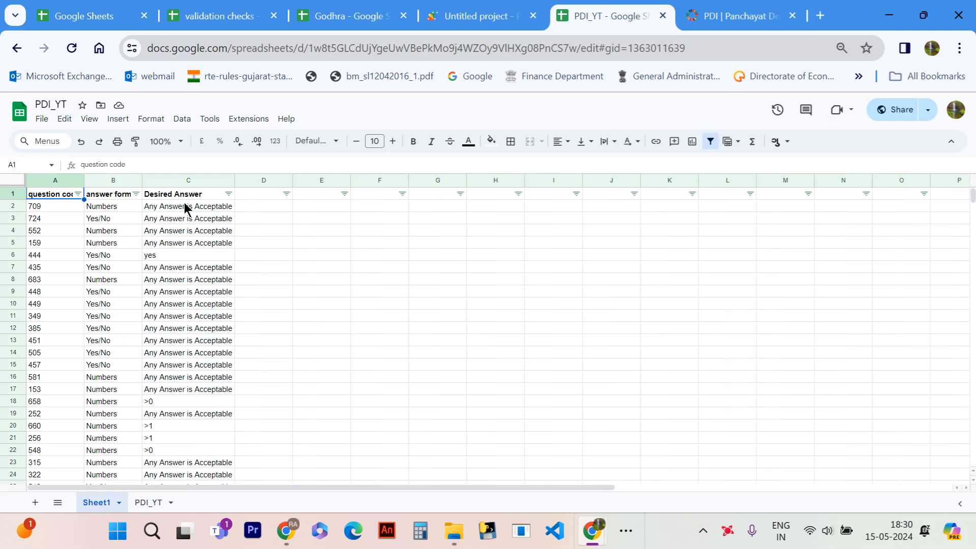
pyautogui.click(184, 203)
pyautogui.press('Down')
pyautogui.press('Down')
pyautogui.press('Down')
pyautogui.press('Down')
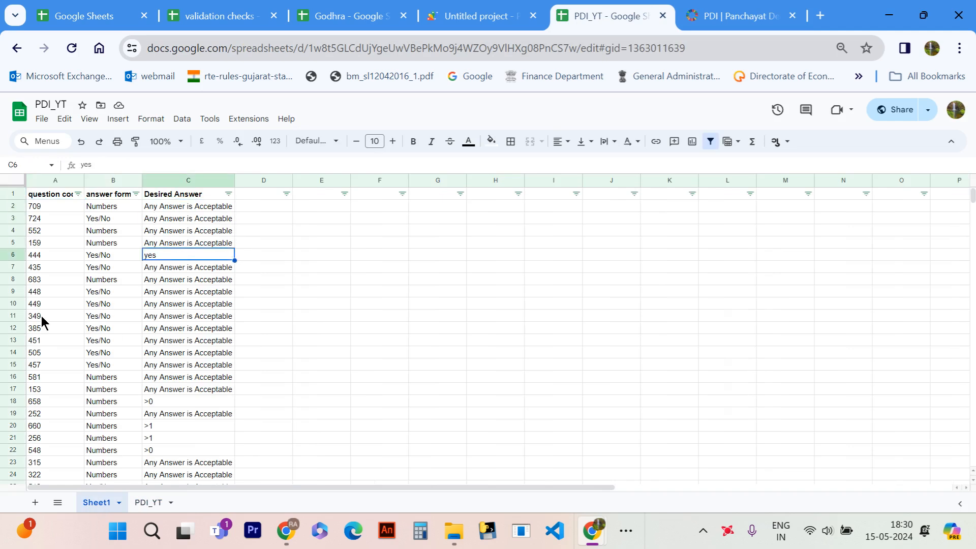
pyautogui.scroll(-1, 41, 316)
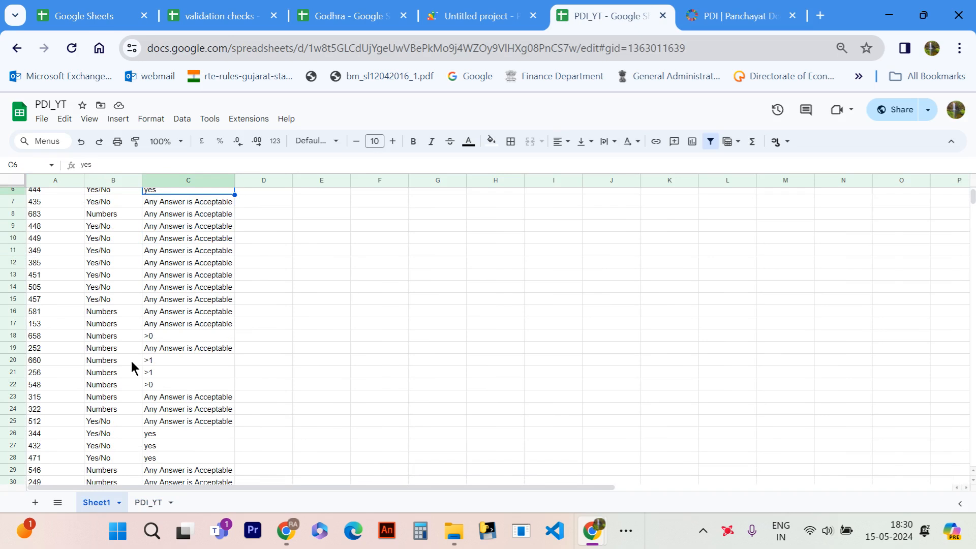
pyautogui.click(132, 362)
pyautogui.press('Right')
pyautogui.press('Down')
pyautogui.press('Down')
pyautogui.press('Down')
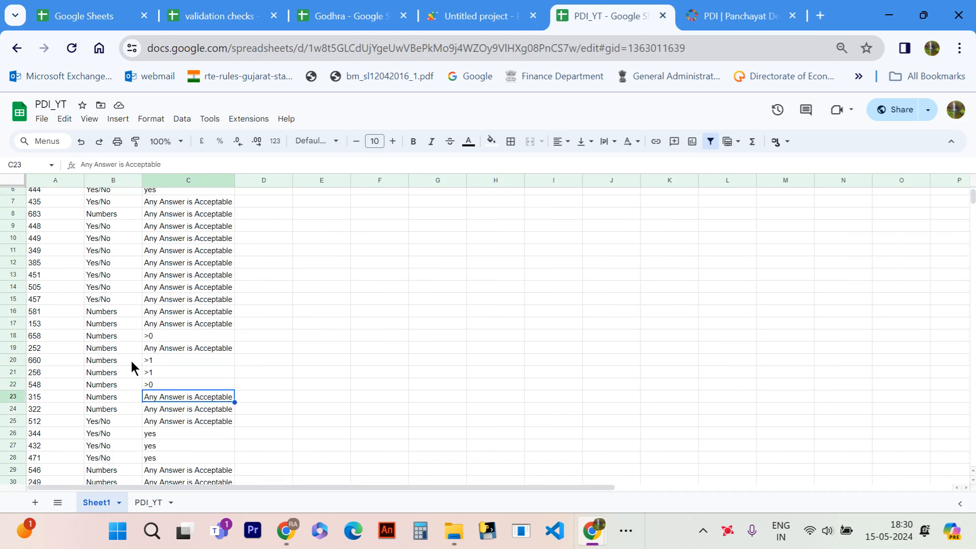
pyautogui.click(154, 385)
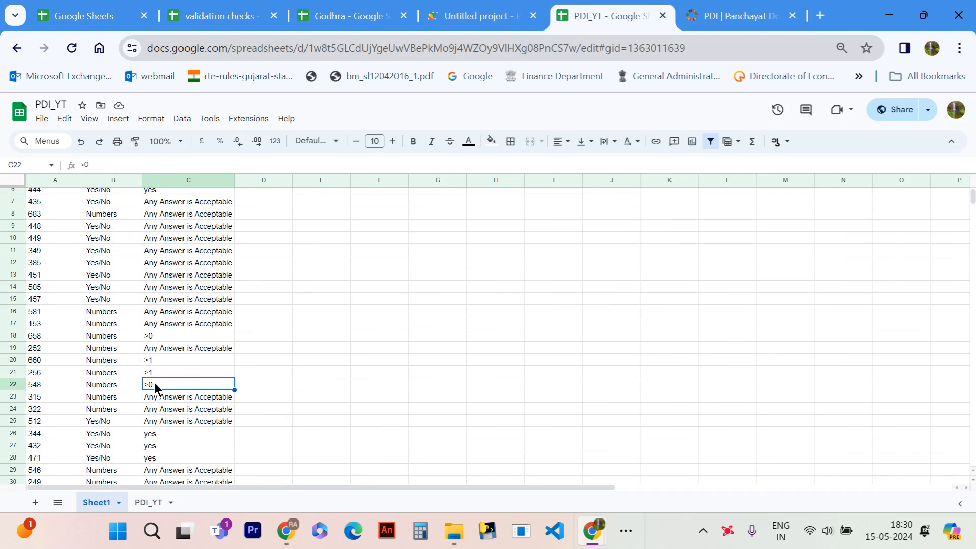
pyautogui.scroll(-3, 154, 382)
pyautogui.scroll(4, 154, 383)
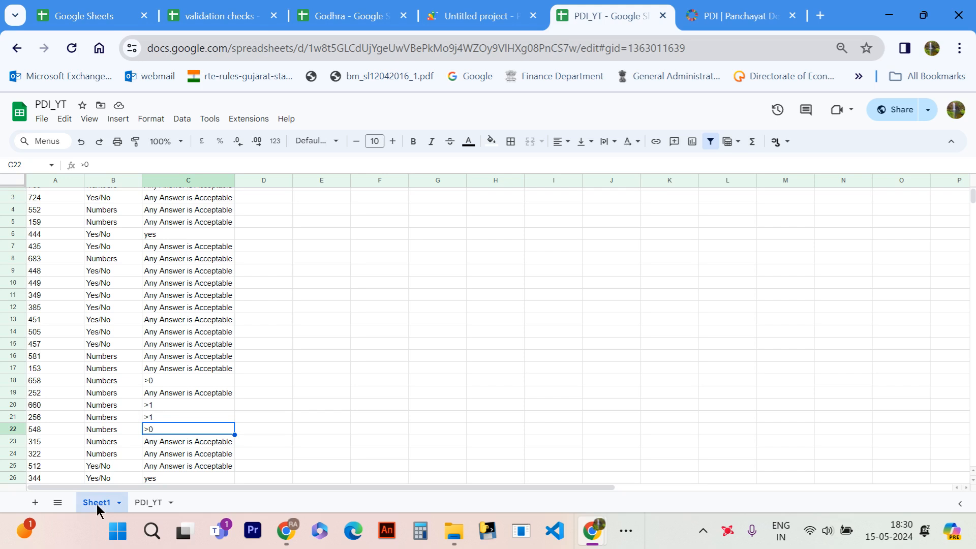
# - Inspect the formulas in F2 and G2 of the PDI_YT sheet, ending with cell A1 selected
pyautogui.click(146, 503)
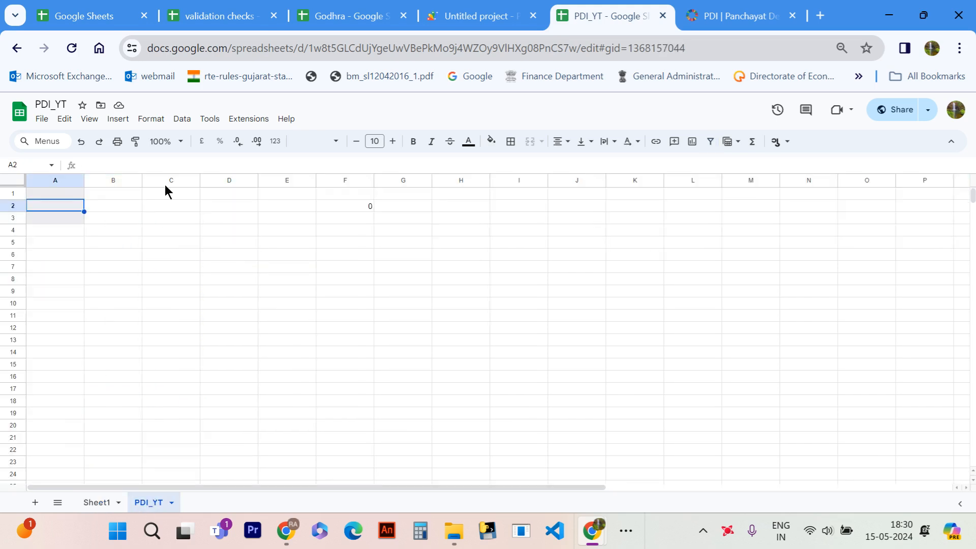
pyautogui.click(65, 195)
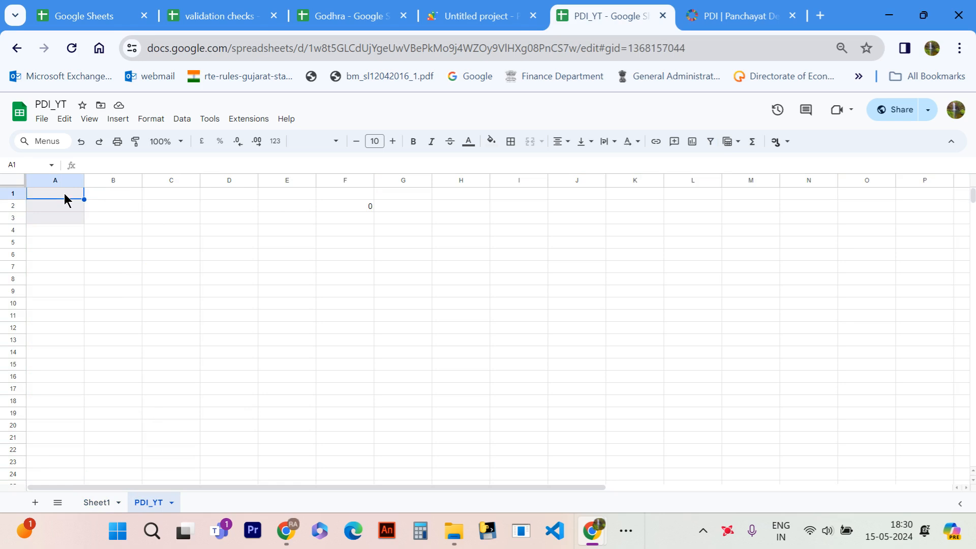
pyautogui.click(340, 206)
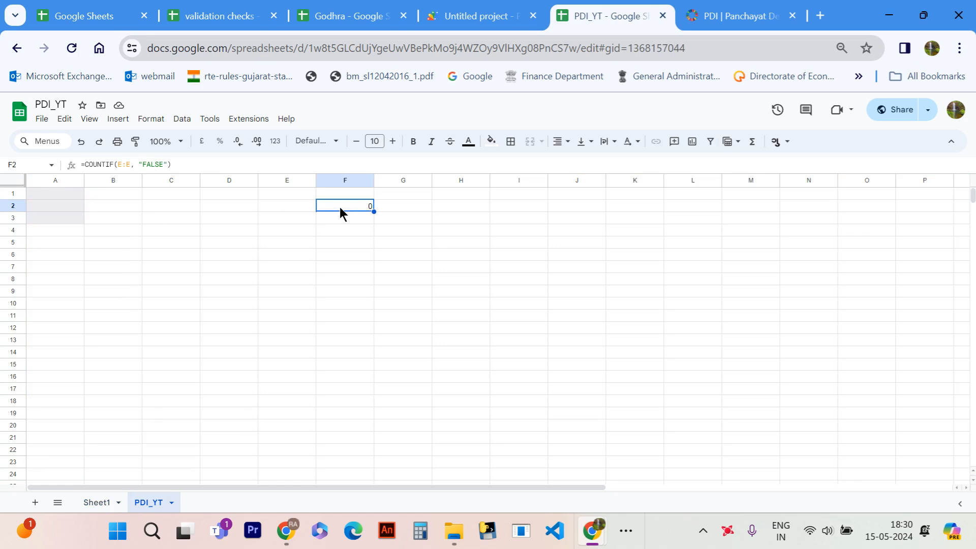
pyautogui.click(399, 208)
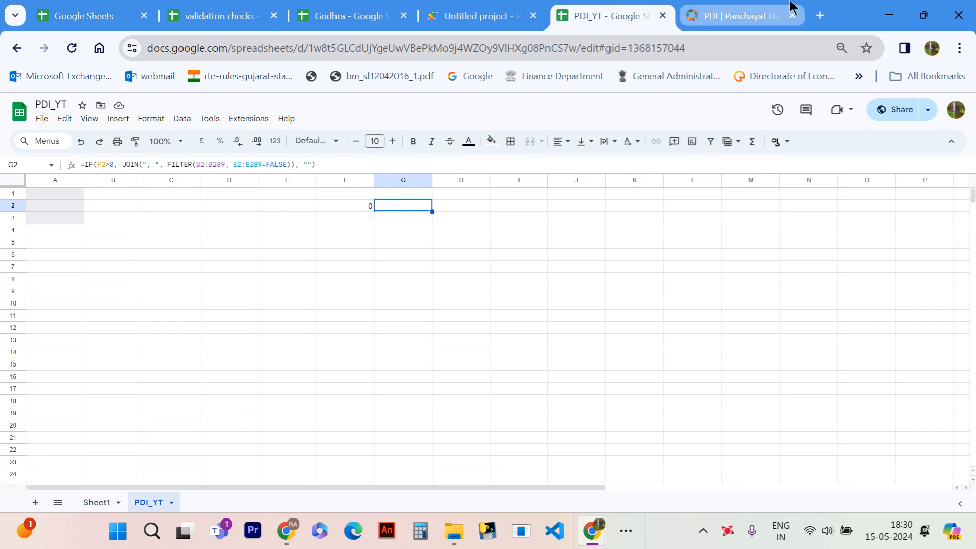
pyautogui.click(756, 13)
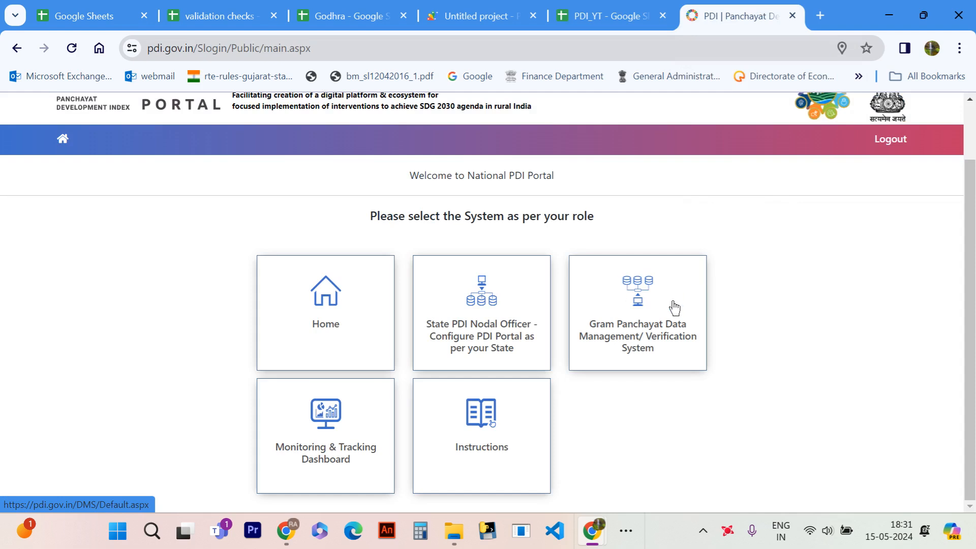
pyautogui.click(617, 17)
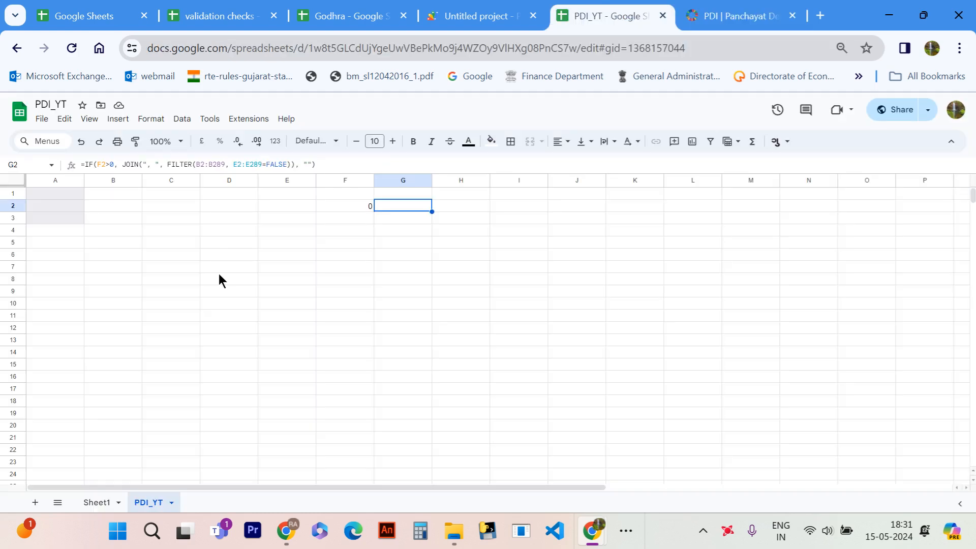
pyautogui.click(57, 193)
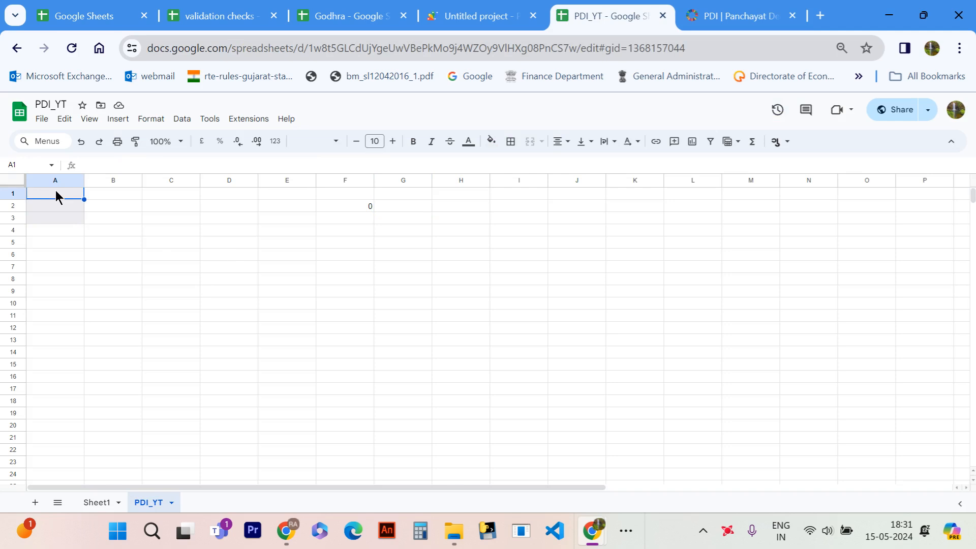
# - Switch to the PDI portal and open the data pending for verification in the Gram Panchayat Data Management/Verification System
pyautogui.click(743, 15)
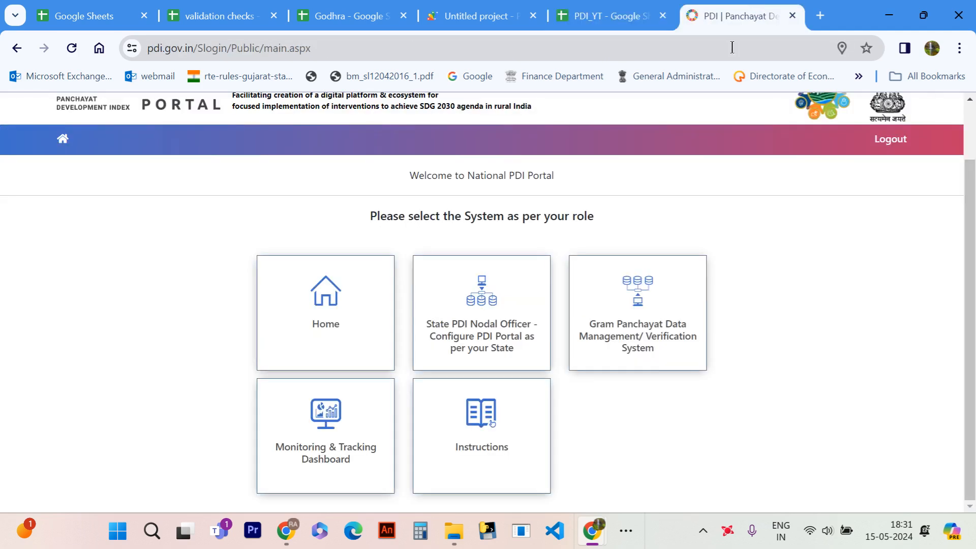
pyautogui.click(630, 321)
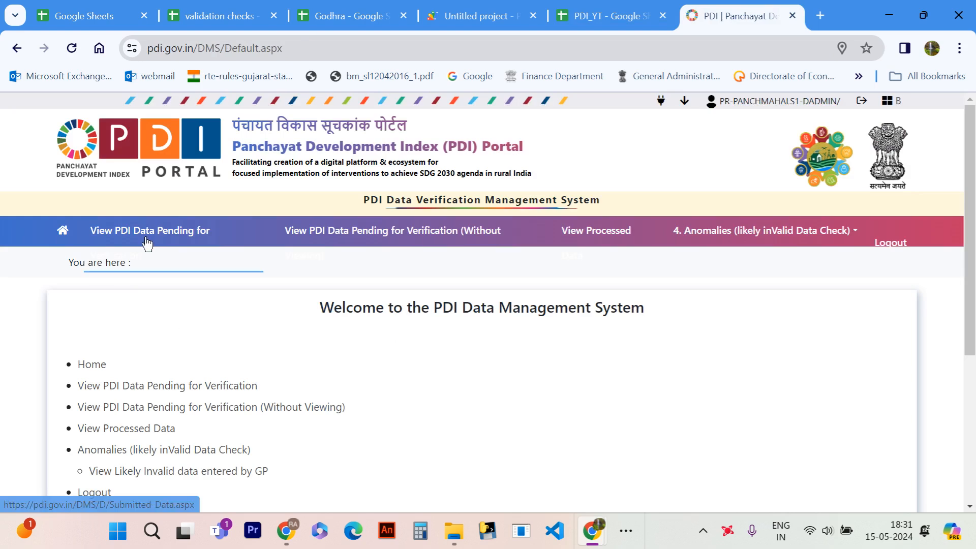
pyautogui.click(147, 243)
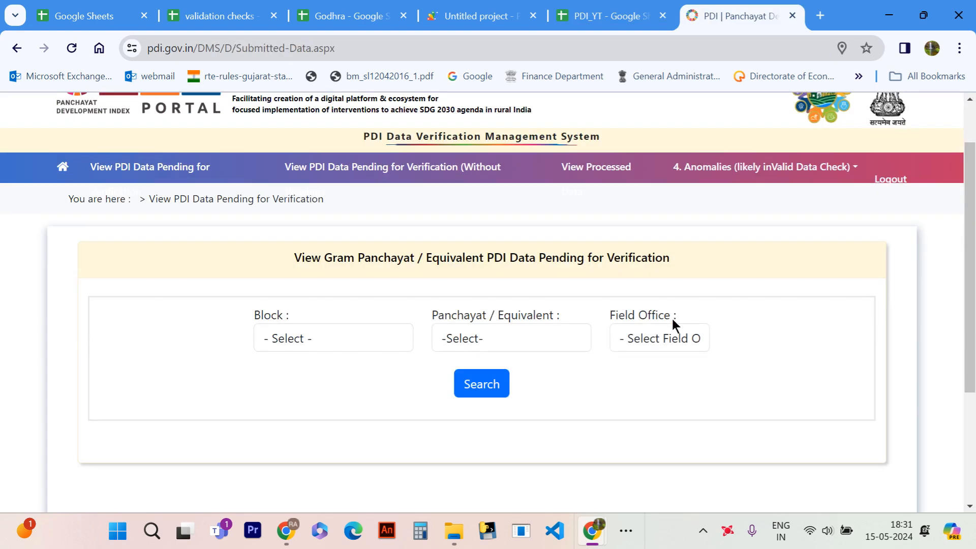
# - Search the pending data for the field office Gram Panchayat-TCM, verified by the TALUKA PANCHAYAT OFFICE
pyautogui.click(671, 337)
pyautogui.scroll(-1, 600, 270)
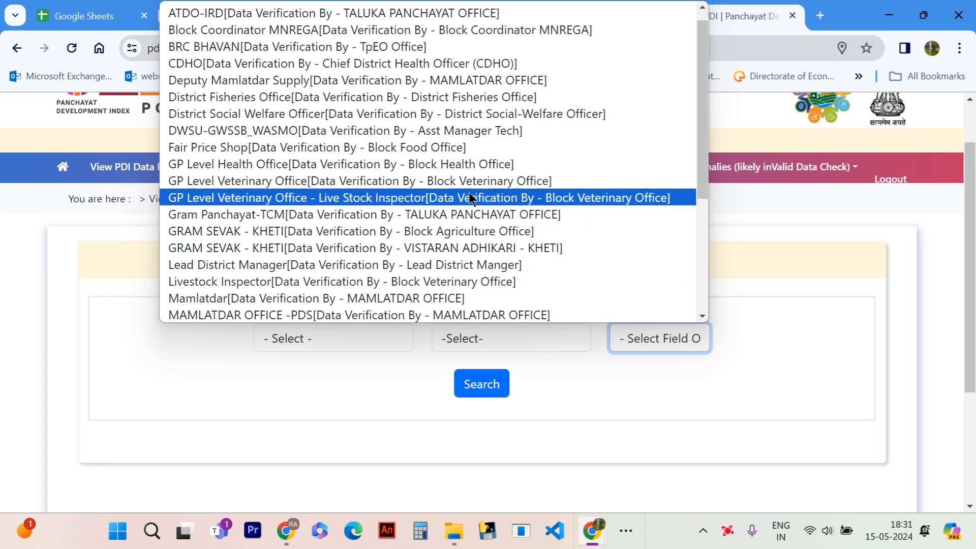
pyautogui.scroll(-1, 453, 185)
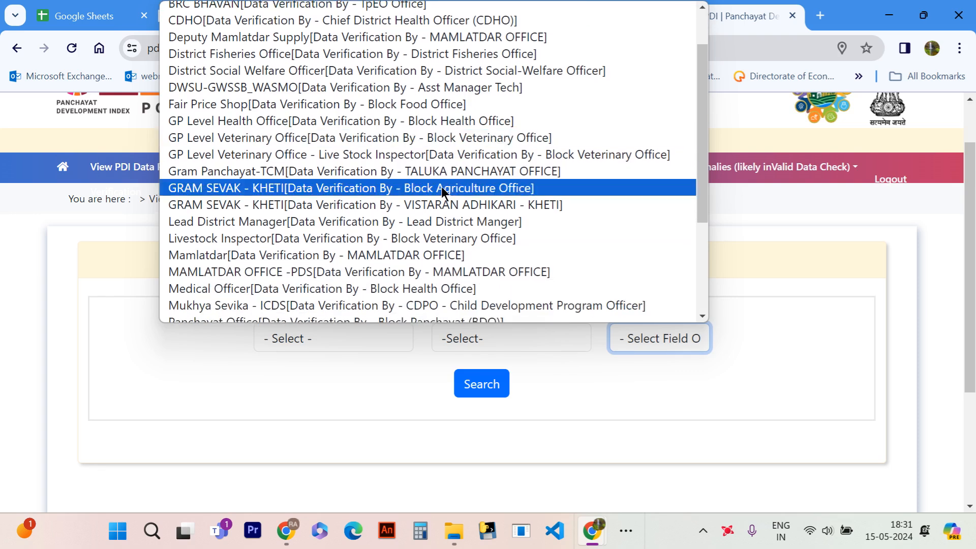
pyautogui.click(368, 171)
pyautogui.click(482, 385)
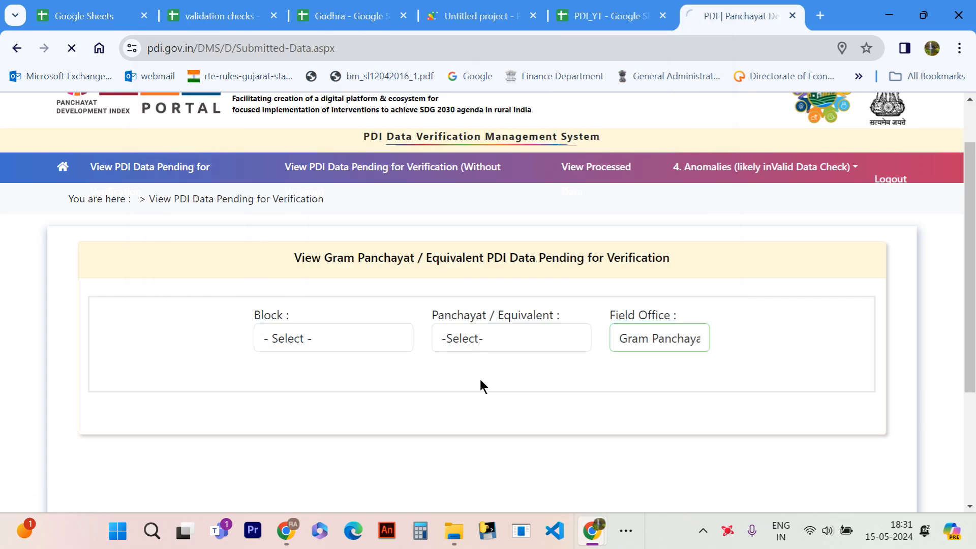
# - Go to page 5 of the results and open the View & Verify Data page for the Ankalva (Kan.) panchayat
pyautogui.scroll(-9, 480, 385)
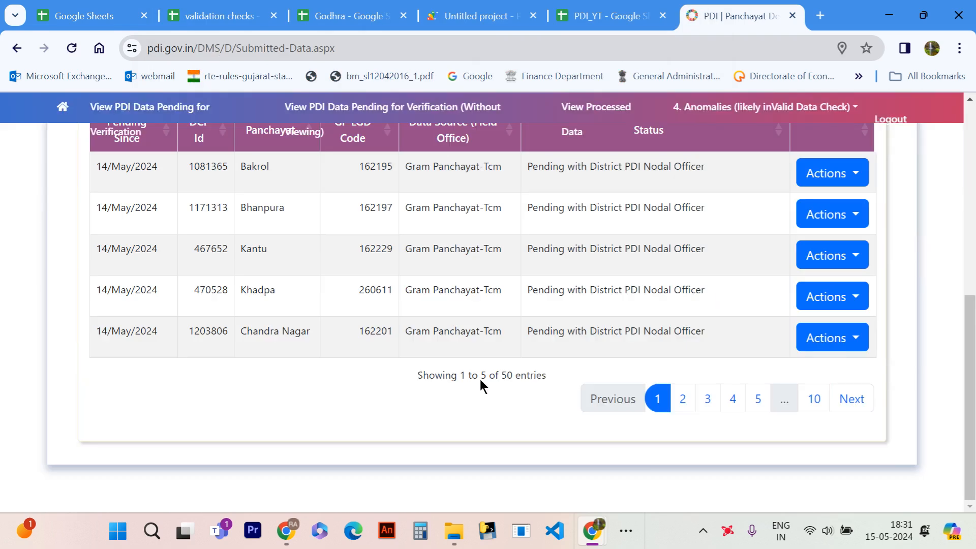
pyautogui.scroll(4, 480, 379)
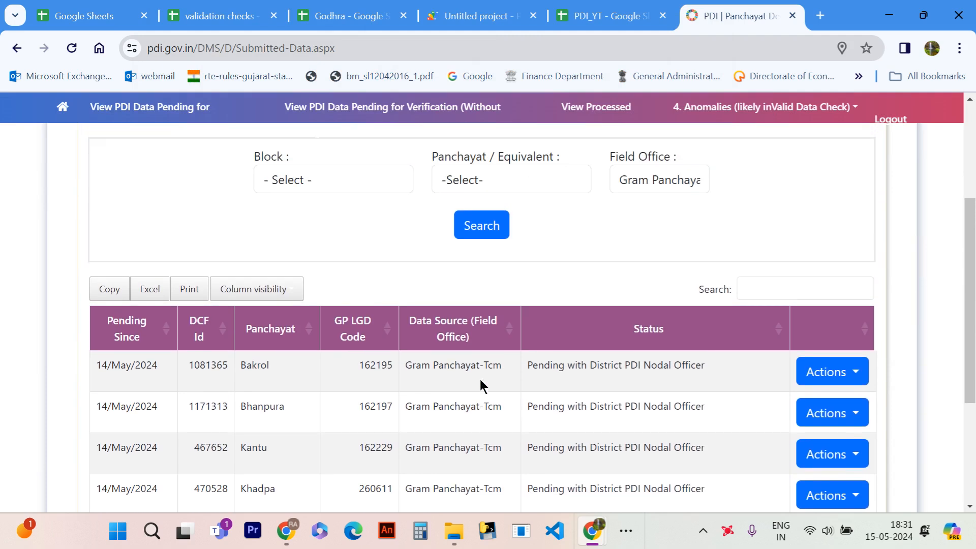
pyautogui.scroll(-3, 480, 380)
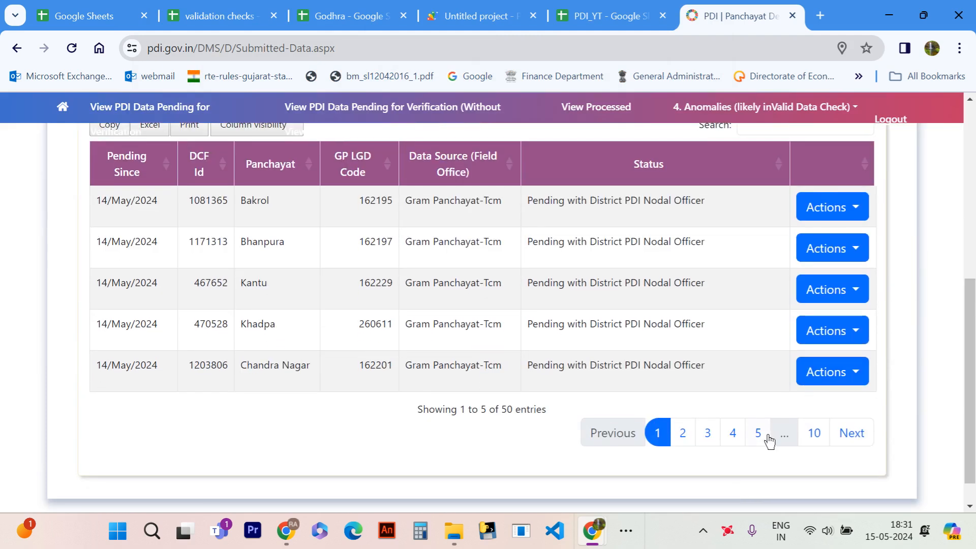
pyautogui.click(759, 434)
pyautogui.scroll(1, 529, 371)
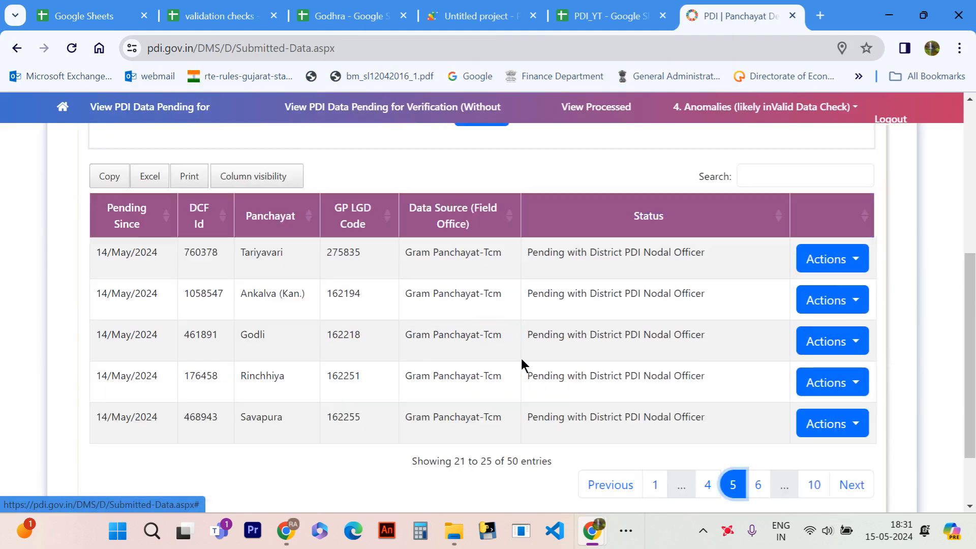
pyautogui.scroll(1, 522, 364)
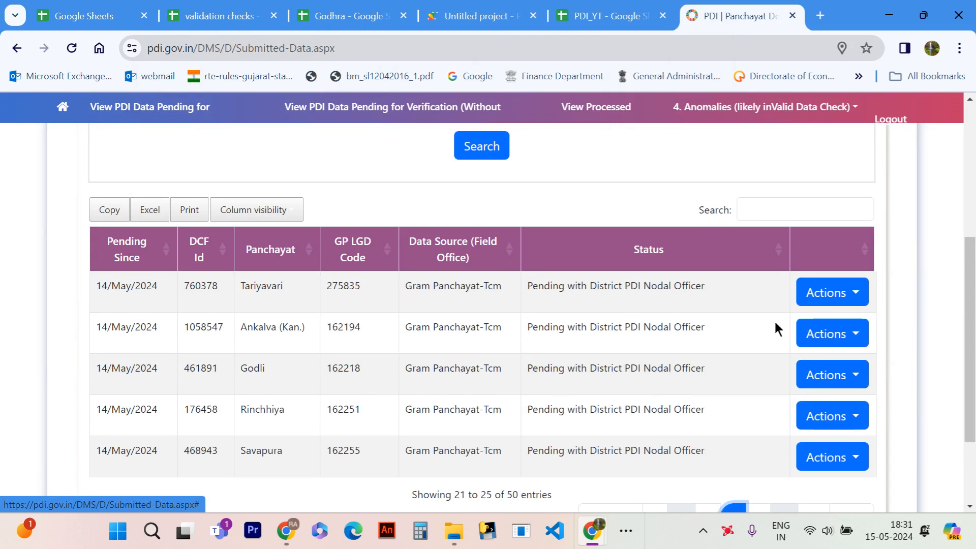
pyautogui.click(837, 333)
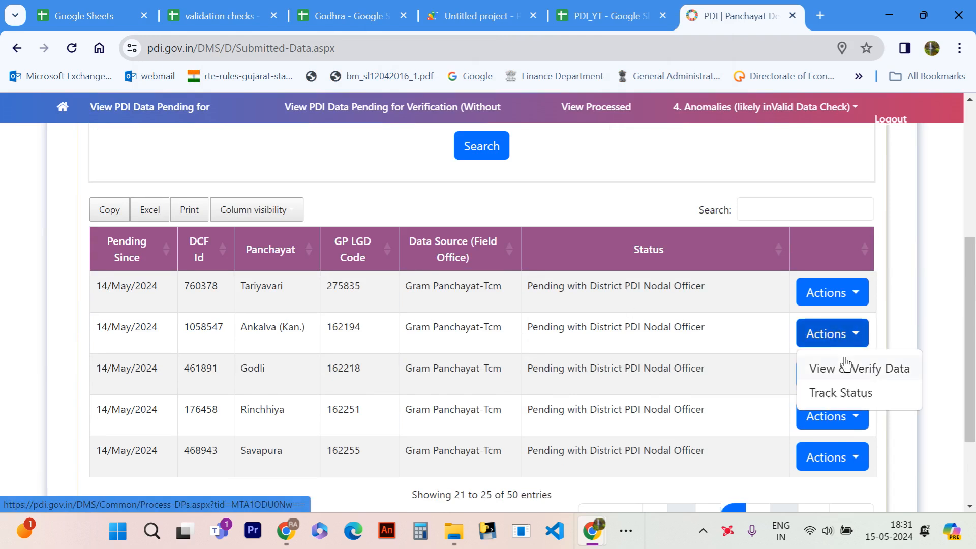
pyautogui.click(834, 369)
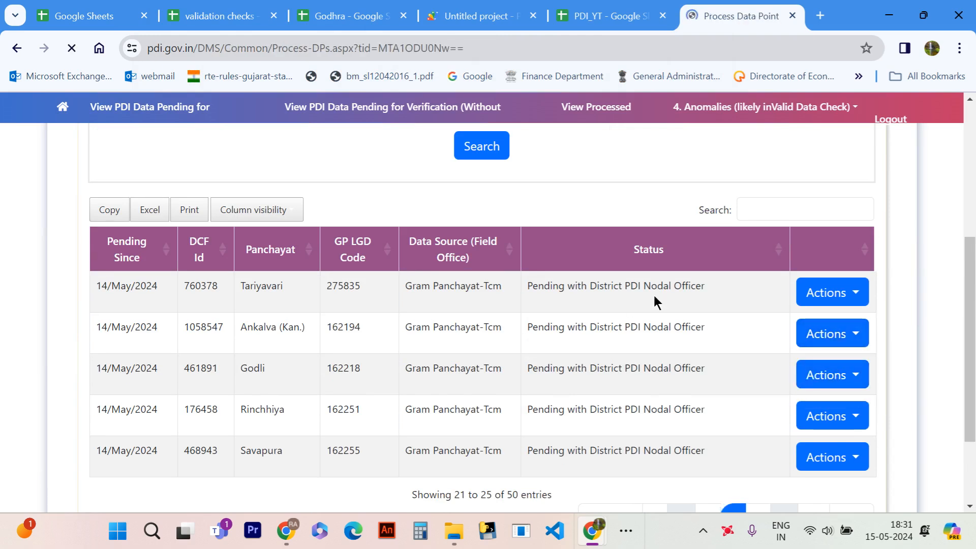
pyautogui.scroll(-2, 456, 330)
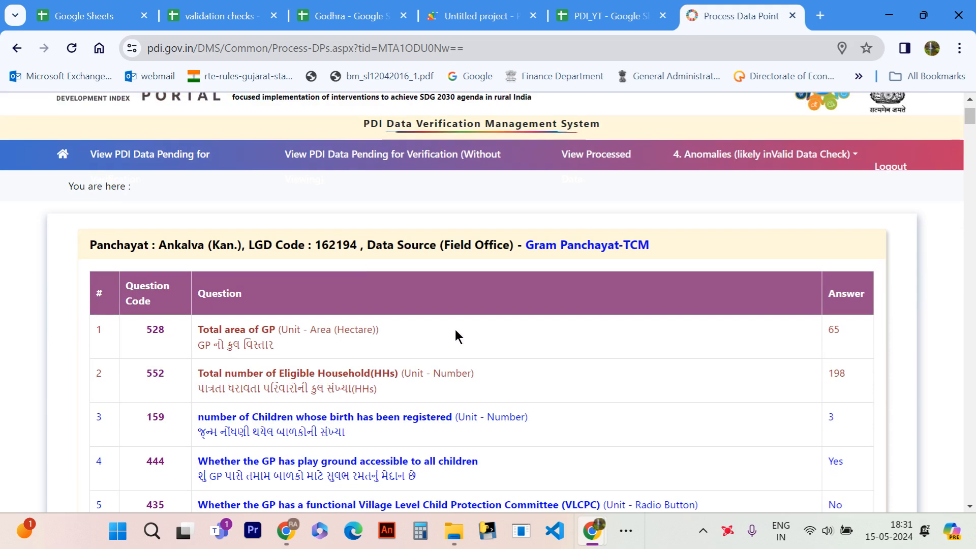
pyautogui.click(358, 195)
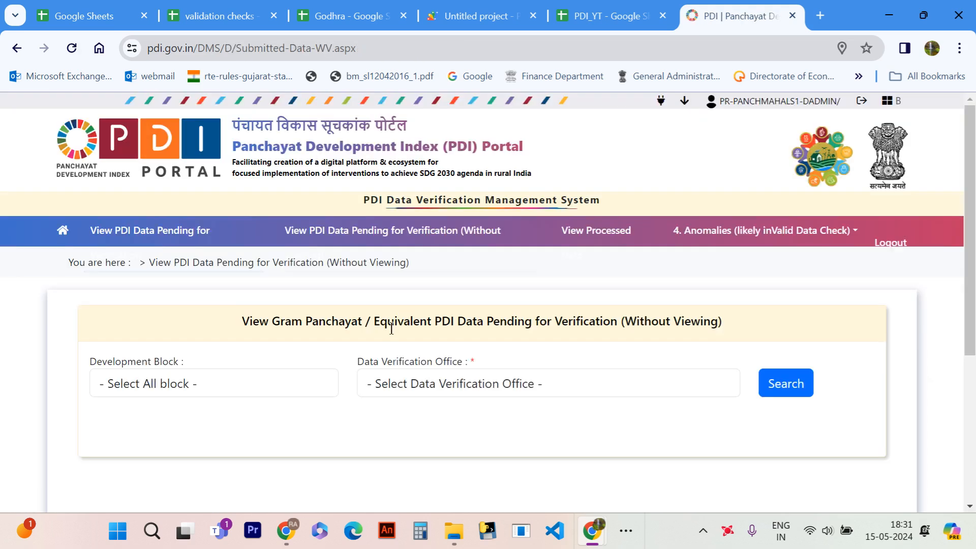
pyautogui.click(17, 48)
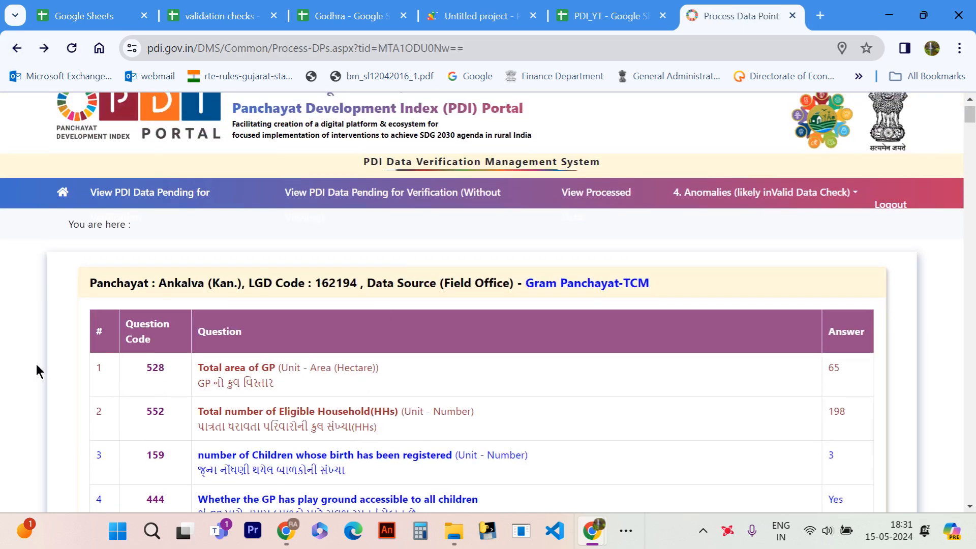
# - Copy the entire Ankalva (Kan.) data page and paste it into the PDI_YT sheet starting at cell A1
pyautogui.hotkey('ctrl', 'a')
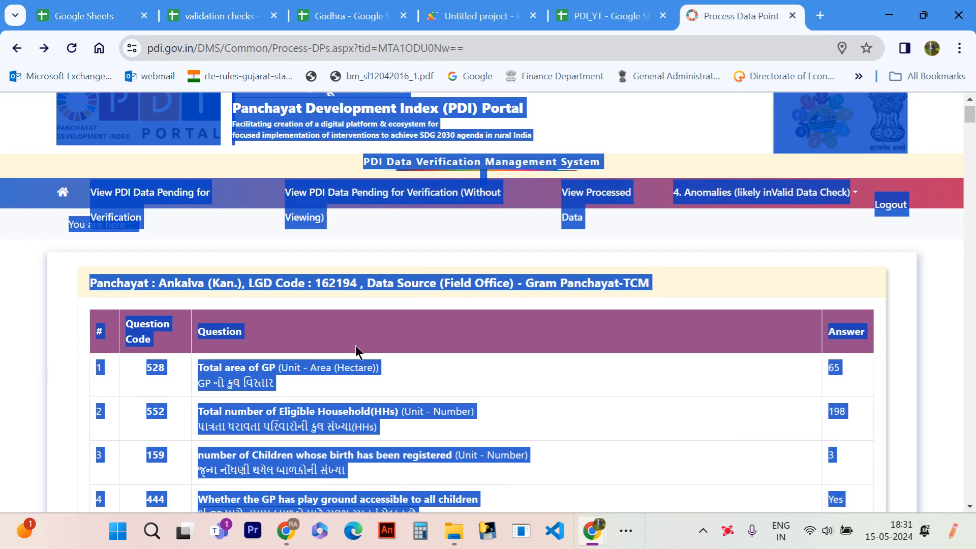
pyautogui.click(620, 6)
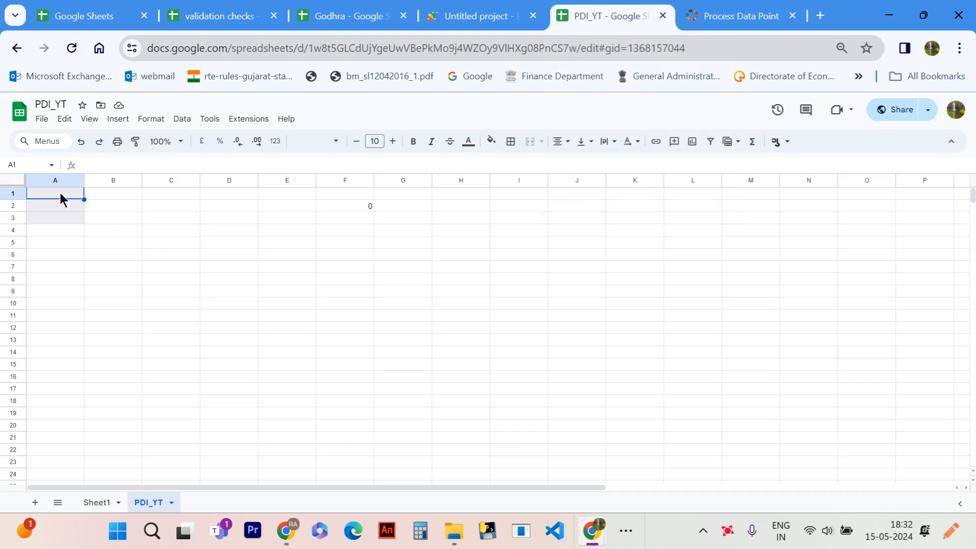
pyautogui.hotkey('ctrl', 'v')
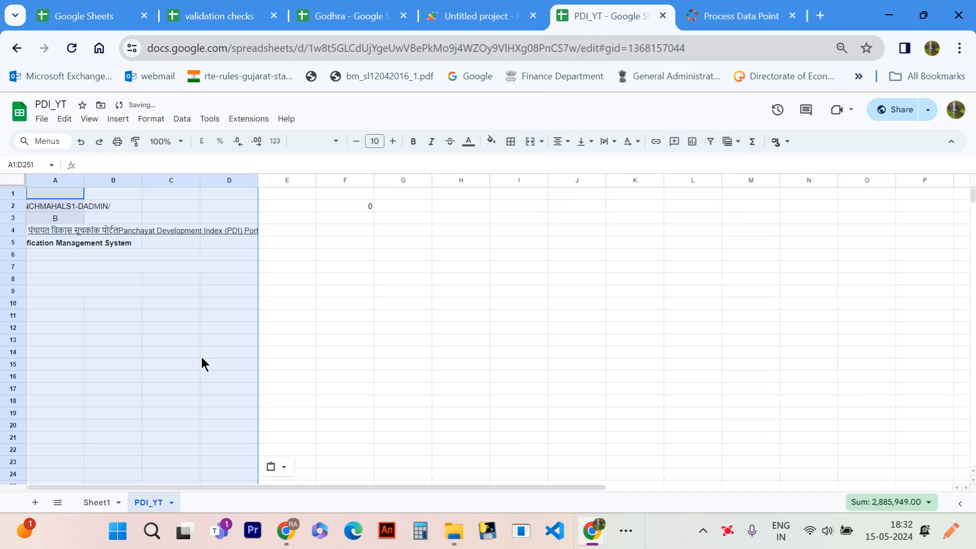
pyautogui.scroll(-5, 272, 274)
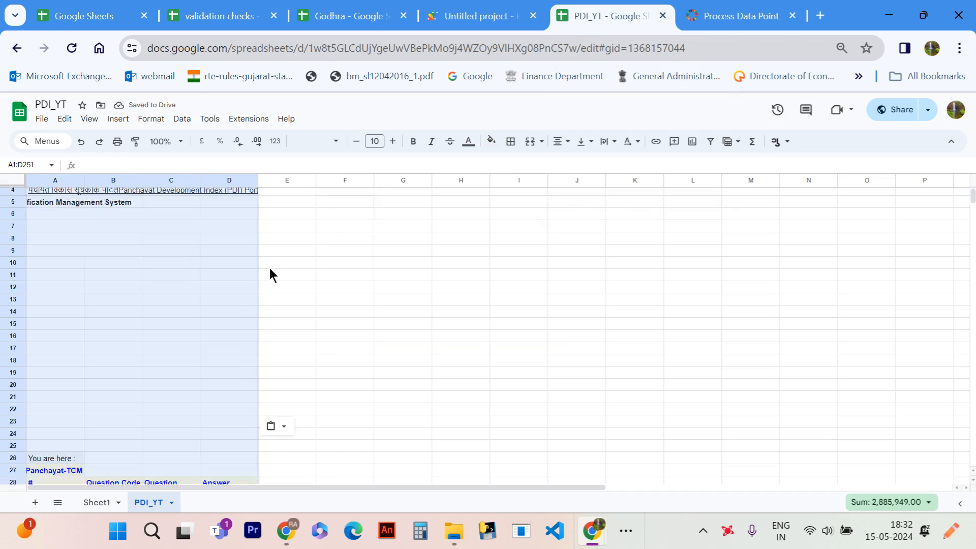
pyautogui.scroll(-3, 289, 281)
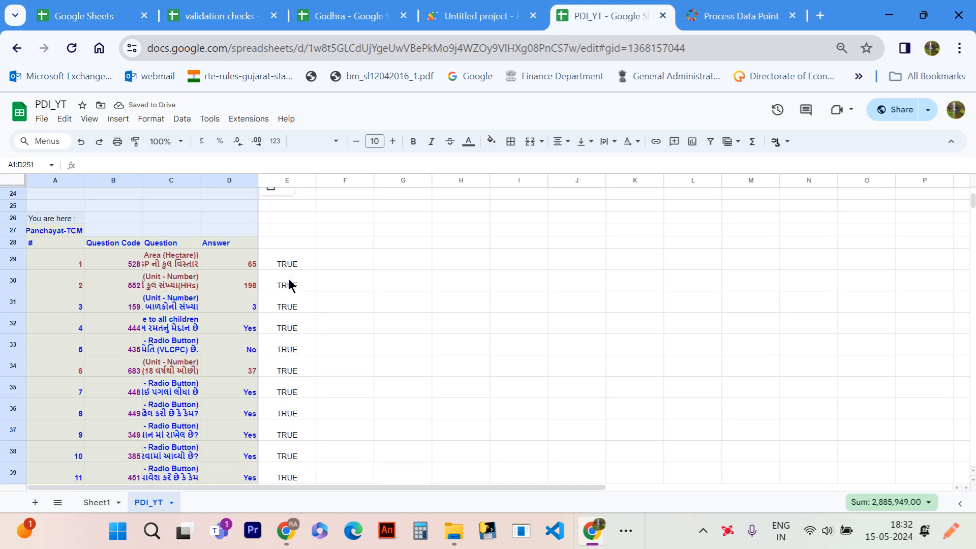
# - Look through the validation results in column E beside the pasted Ankalva (Kan.) answers
pyautogui.scroll(-12, 286, 268)
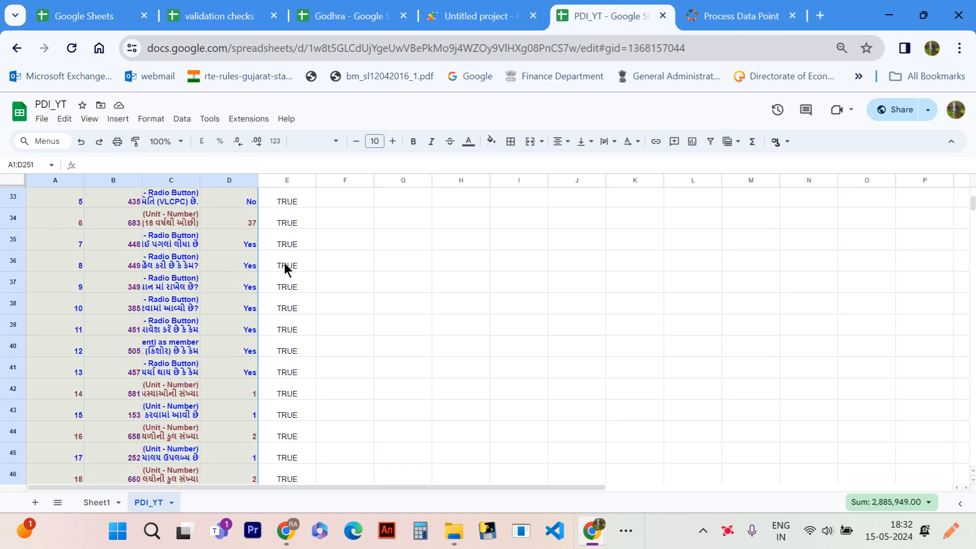
pyautogui.scroll(-15, 286, 268)
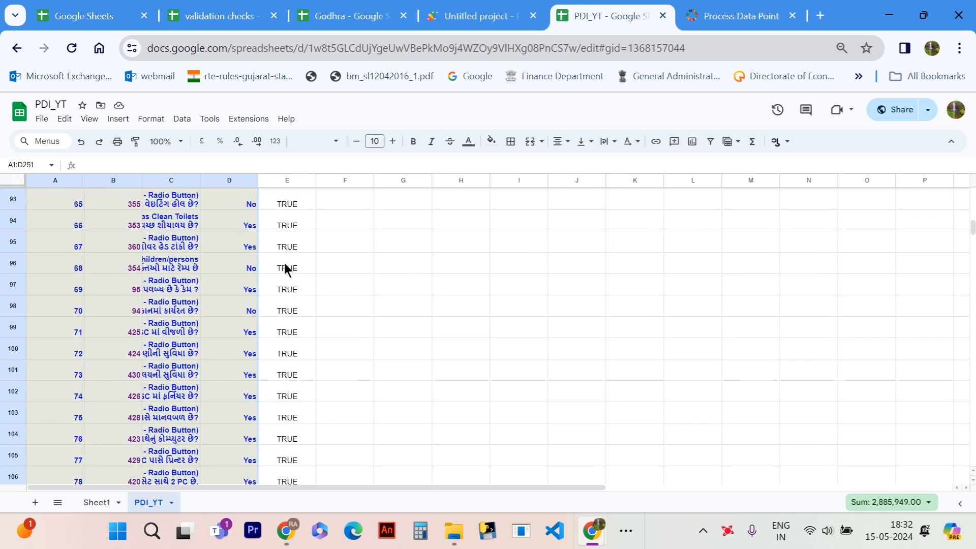
pyautogui.scroll(20, 285, 268)
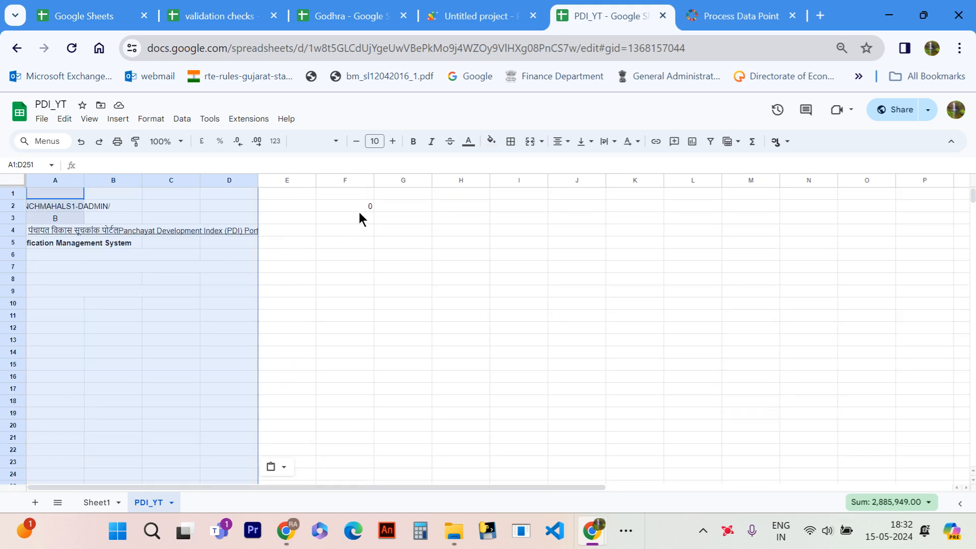
pyautogui.scroll(-10, 361, 210)
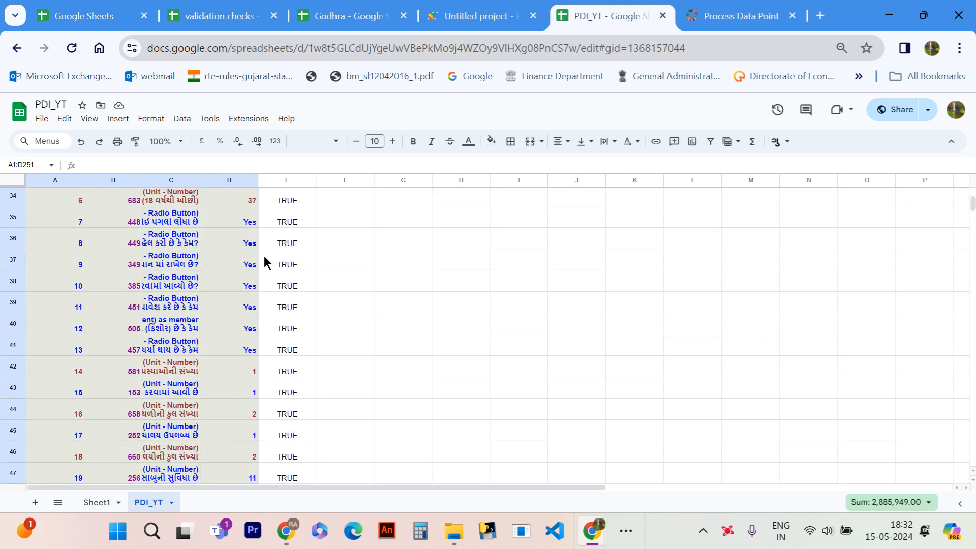
pyautogui.scroll(-20, 264, 261)
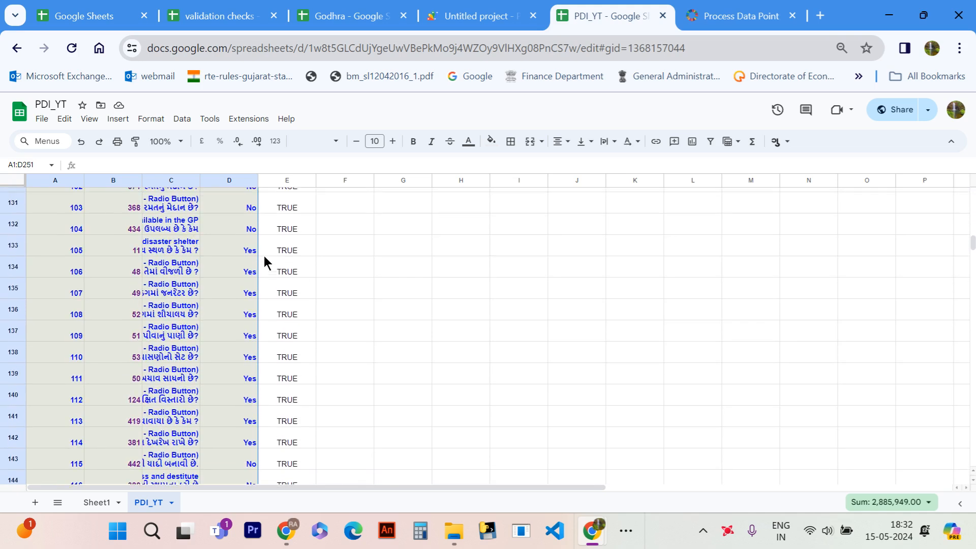
pyautogui.scroll(-9, 264, 256)
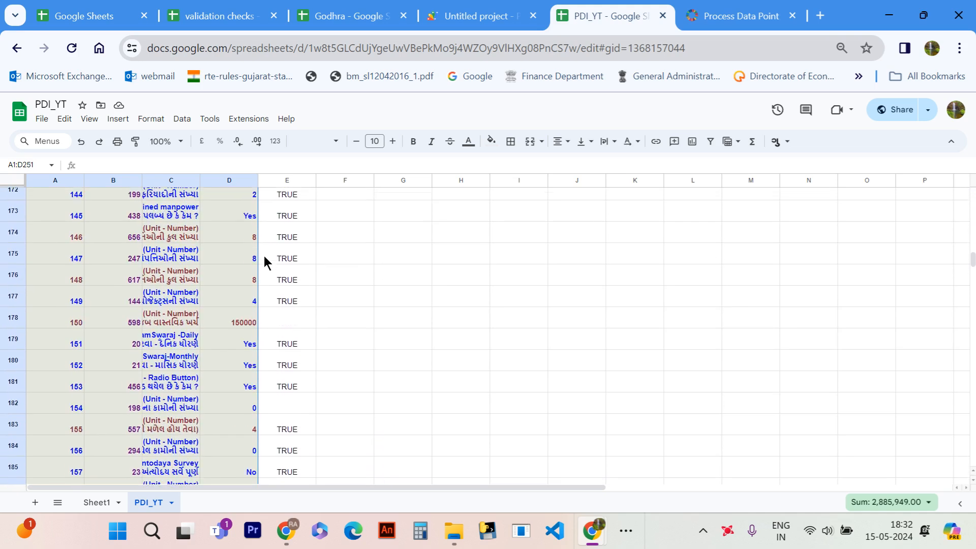
# - Inspect the blank validation cell E178 and its question code in B178, and look through the desired answers list in Sheet1
pyautogui.click(298, 241)
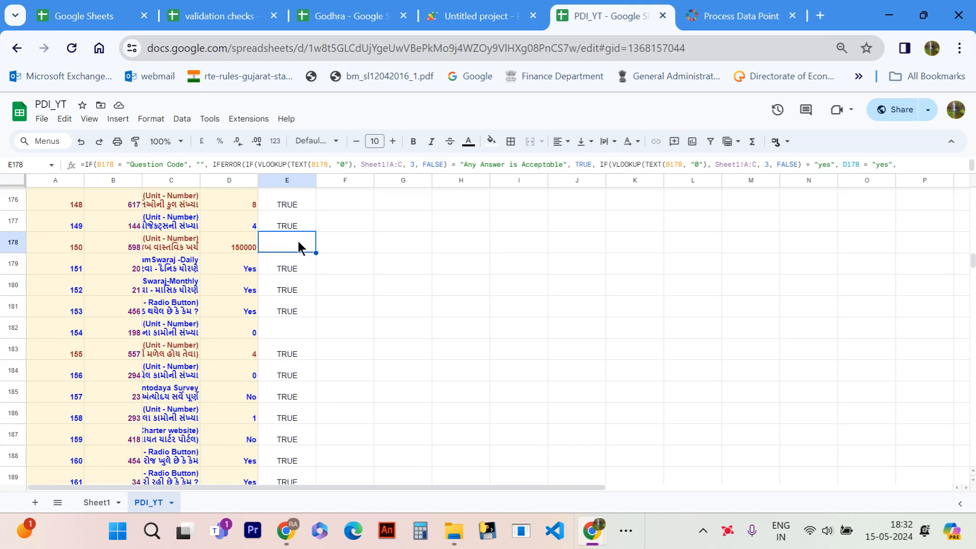
pyautogui.click(178, 243)
pyautogui.click(134, 247)
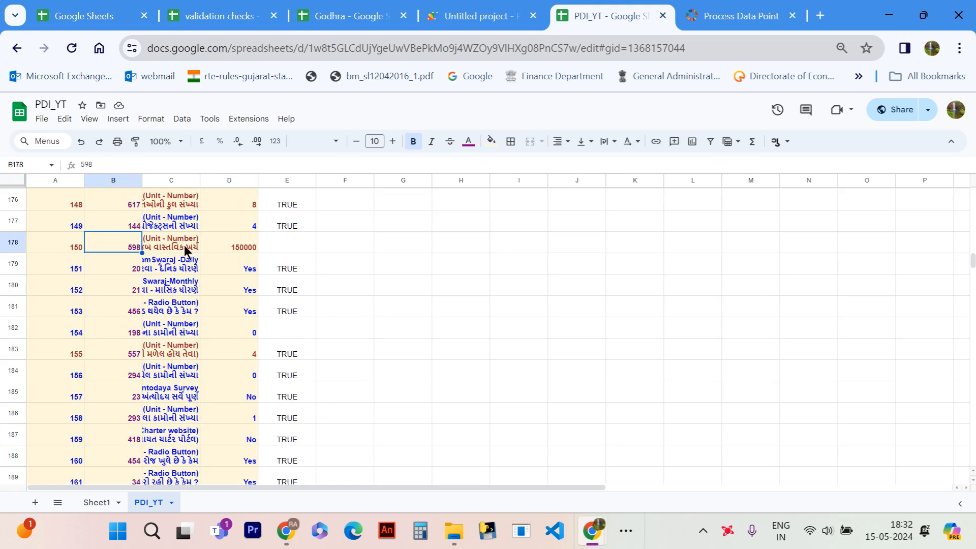
pyautogui.click(90, 507)
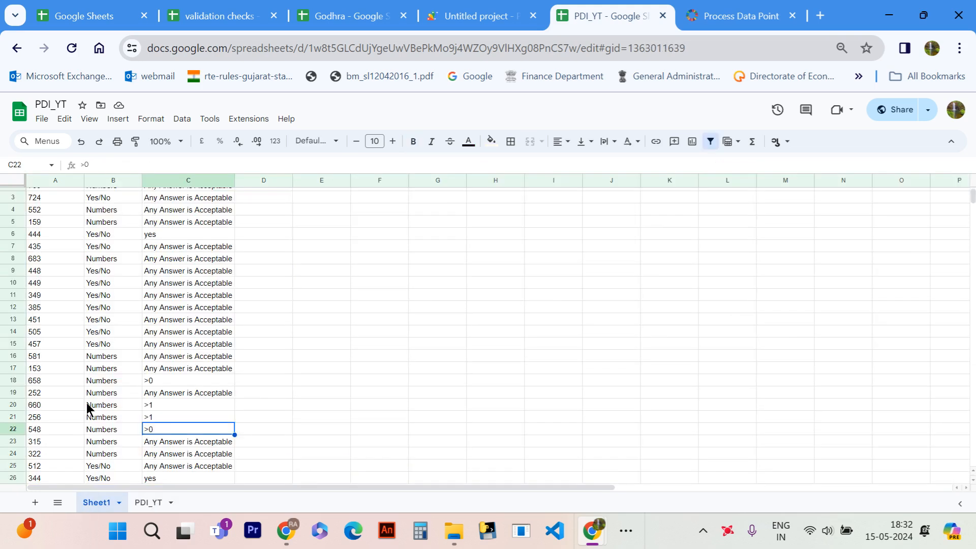
pyautogui.scroll(-20, 87, 404)
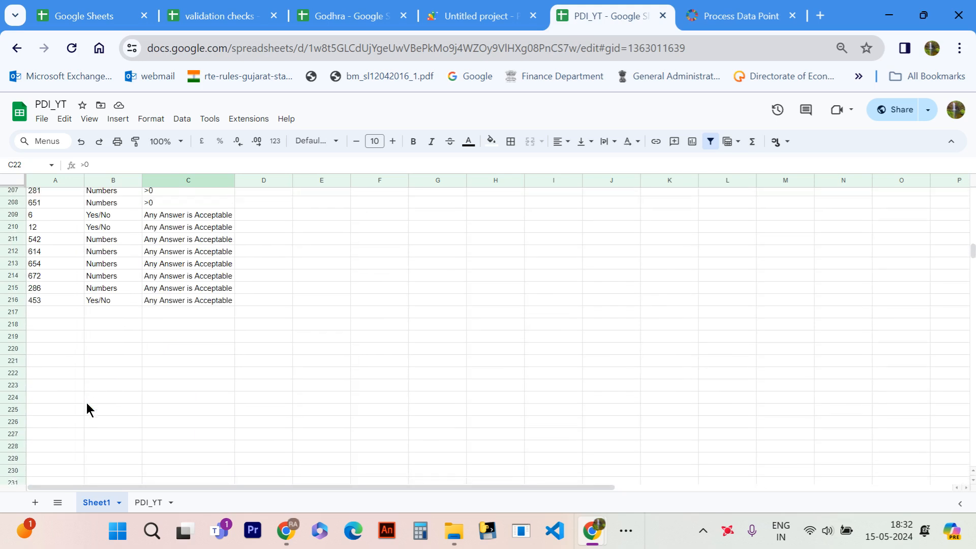
pyautogui.scroll(3, 87, 403)
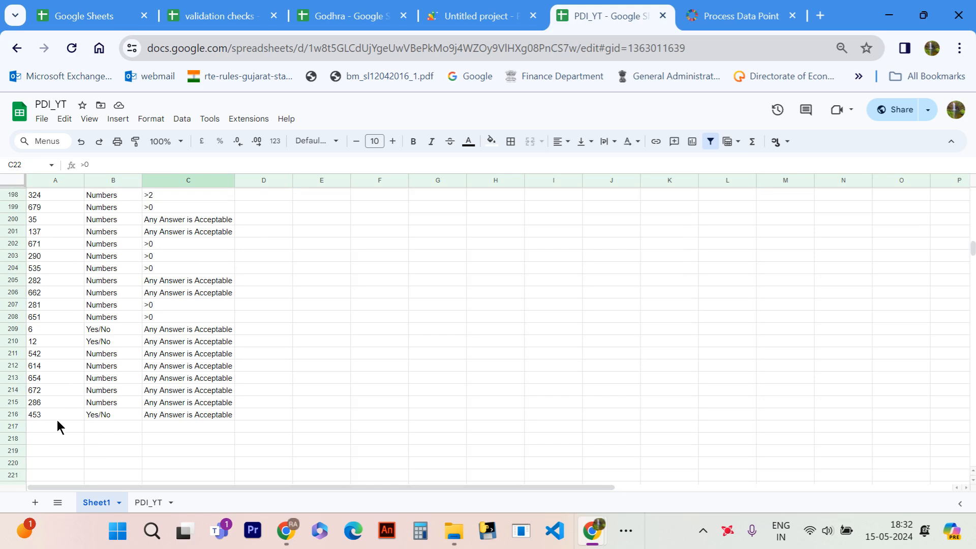
# - Return to the PDI_YT sheet and read the full questions in C182 and C192, whose validation cells are blank
pyautogui.click(151, 502)
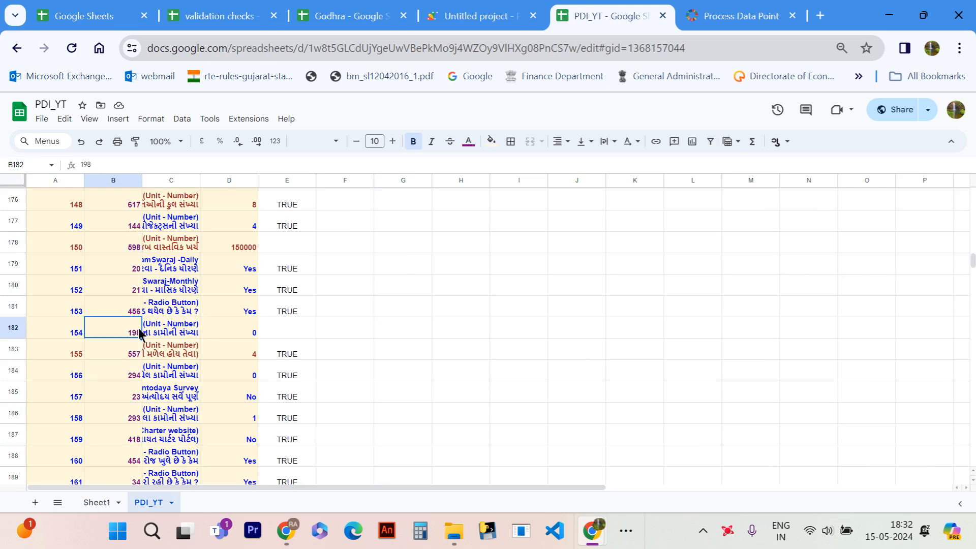
pyautogui.click(162, 331)
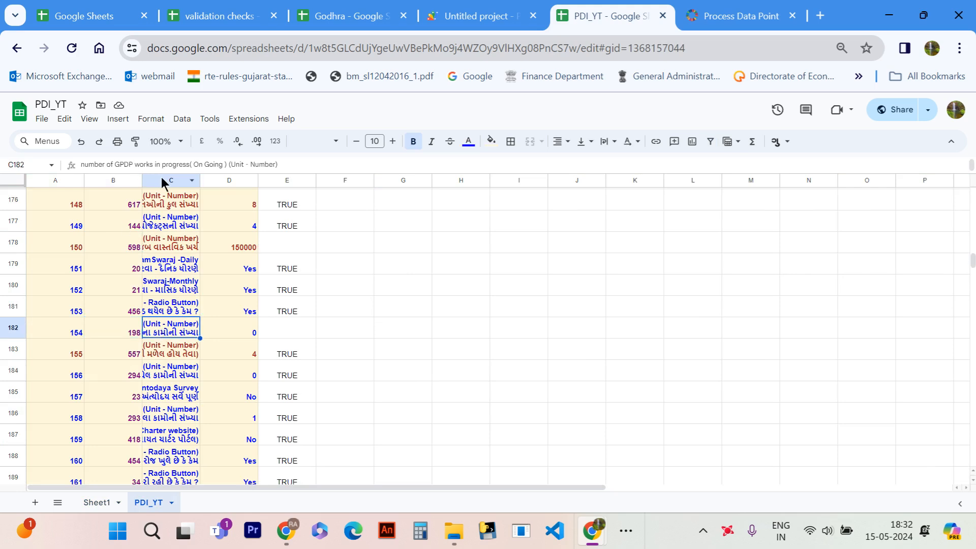
pyautogui.scroll(-2, 285, 346)
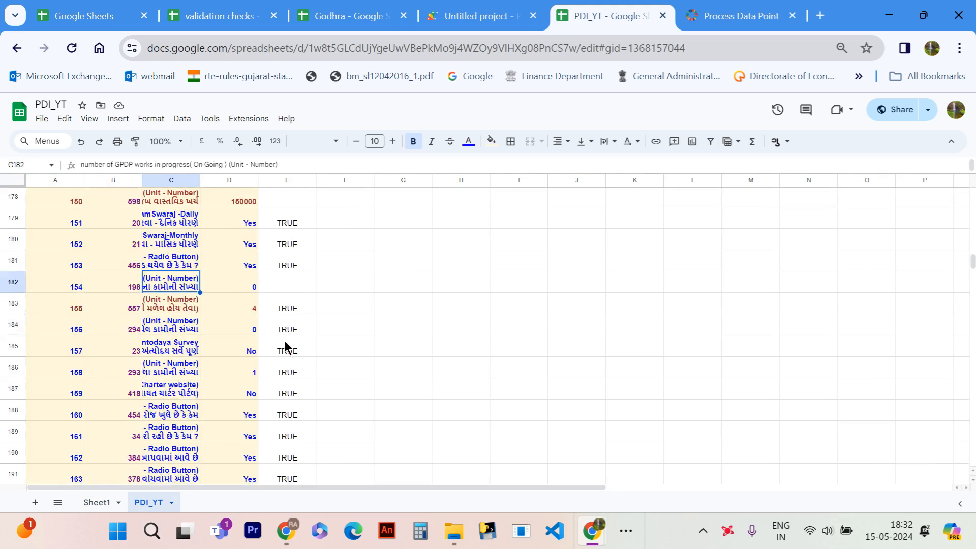
pyautogui.scroll(-3, 273, 288)
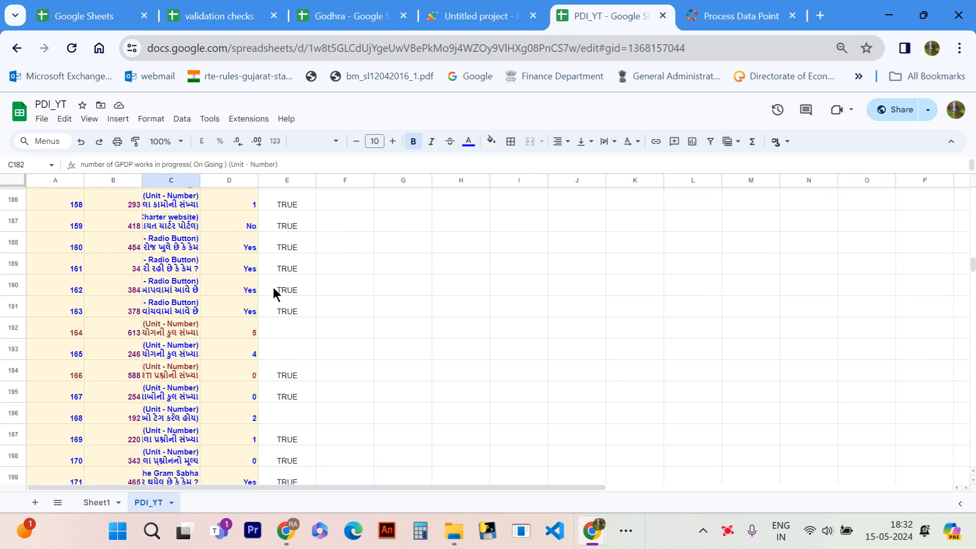
pyautogui.click(139, 337)
pyautogui.click(158, 337)
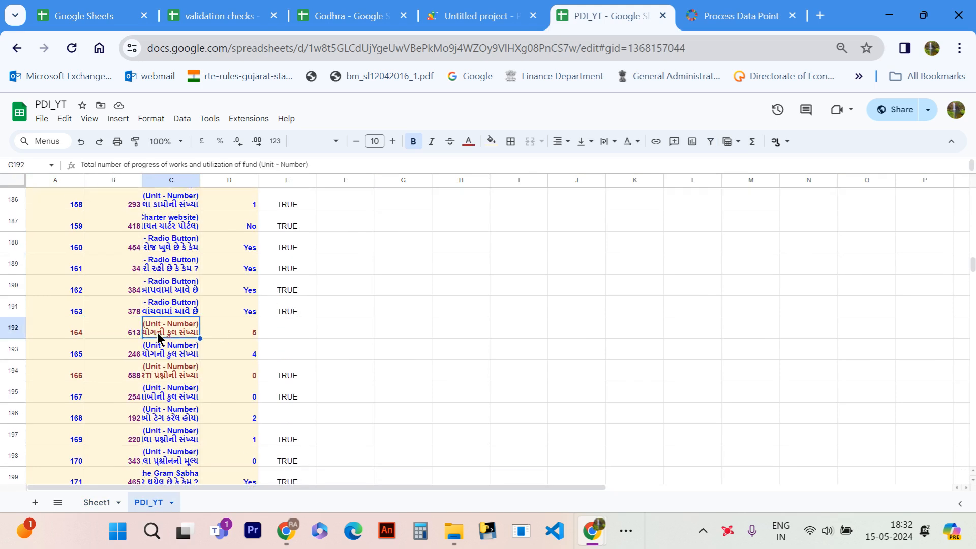
# - Examine the validation results for the remaining questions and go back to the first rows of the question table
pyautogui.scroll(-2, 245, 342)
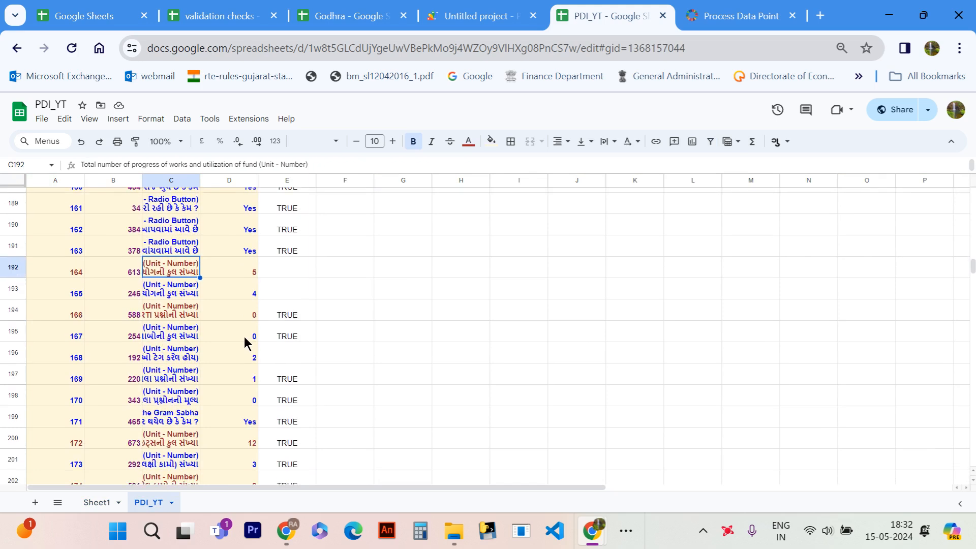
pyautogui.scroll(-10, 245, 342)
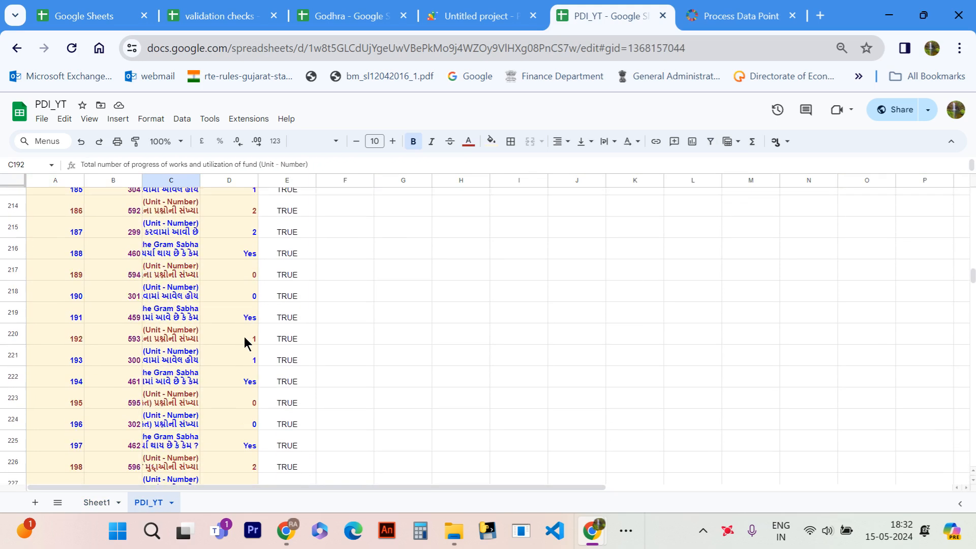
pyautogui.scroll(20, 244, 342)
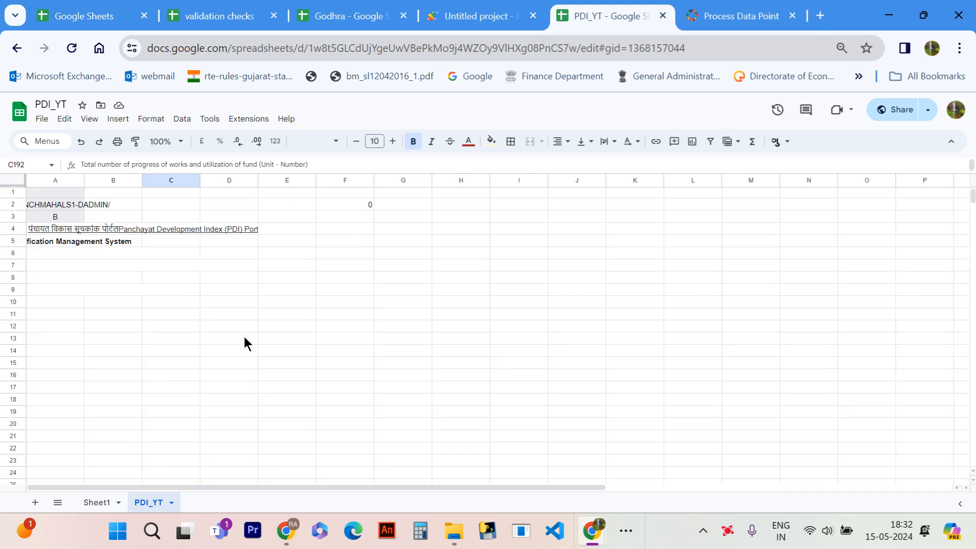
pyautogui.scroll(-10, 245, 339)
pyautogui.scroll(5, 245, 338)
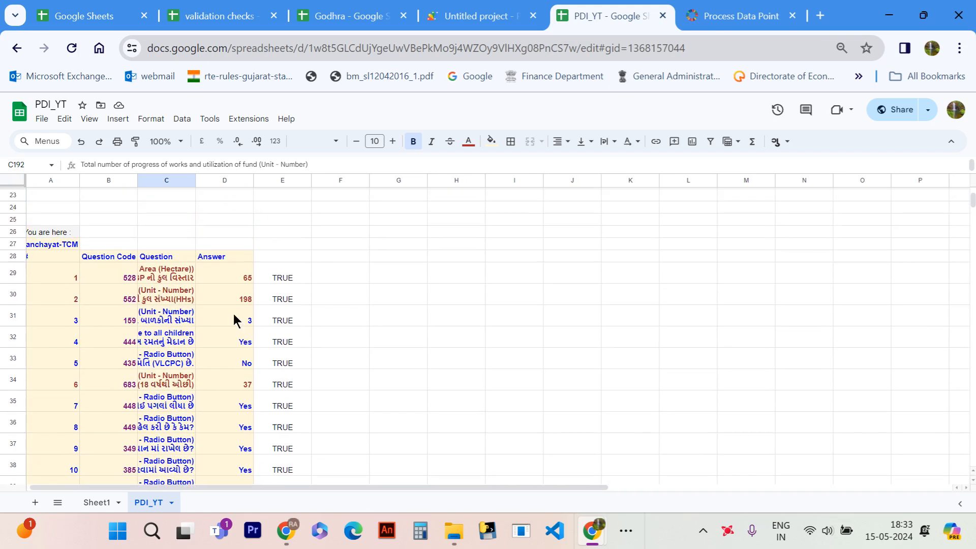
# - Widen the Question column C and set the answer for question code 528 in D29 to 0
pyautogui.click(236, 279)
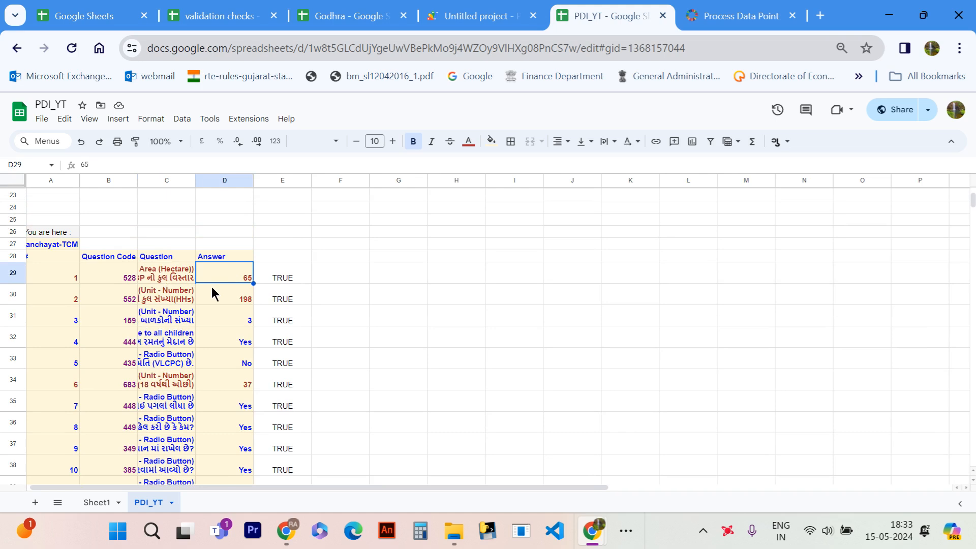
pyautogui.moveTo(196, 180); pyautogui.dragTo(379, 158)
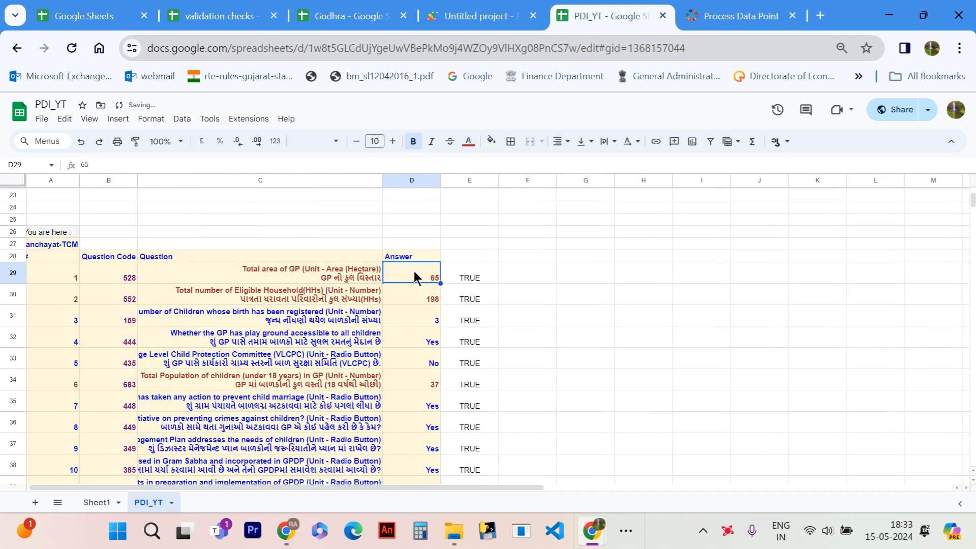
pyautogui.write('0')
pyautogui.press('Return')
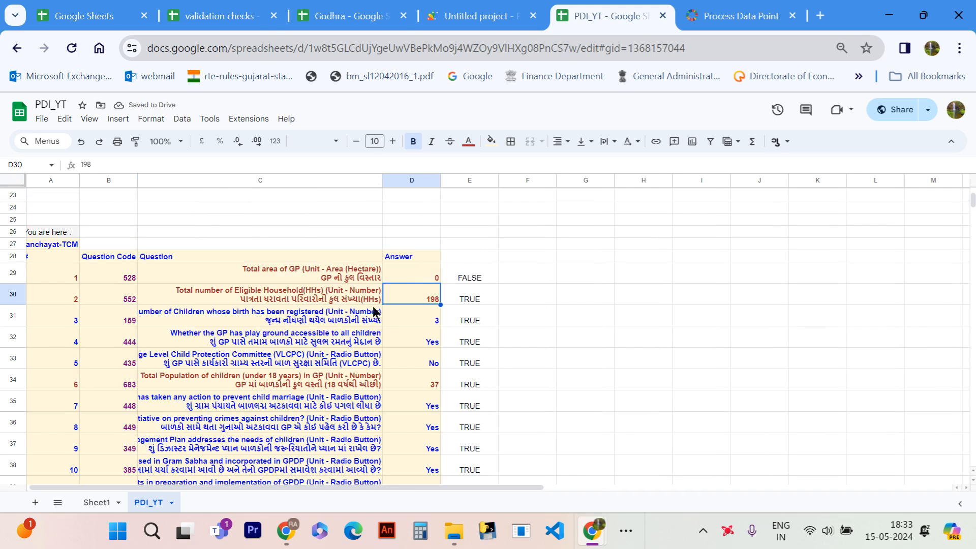
# - Set the answers for question codes 552 and 159 in D30 and D31 to 0
pyautogui.write('0')
pyautogui.press('Return')
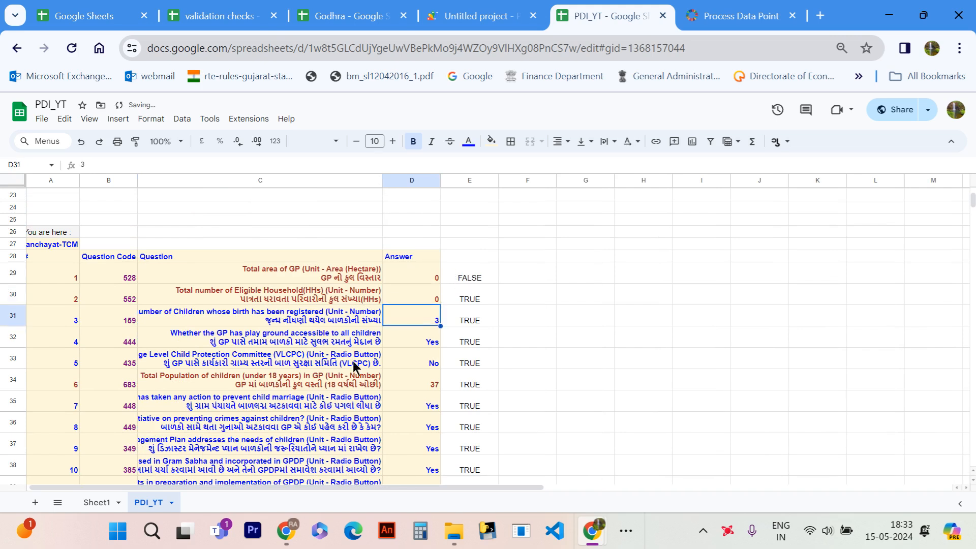
pyautogui.scroll(-1, 354, 366)
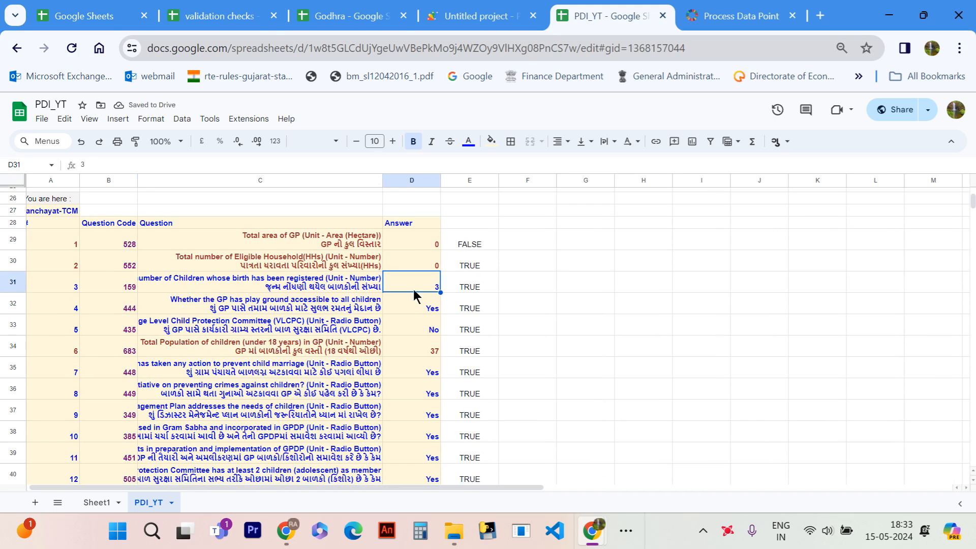
pyautogui.write('0')
pyautogui.press('Return')
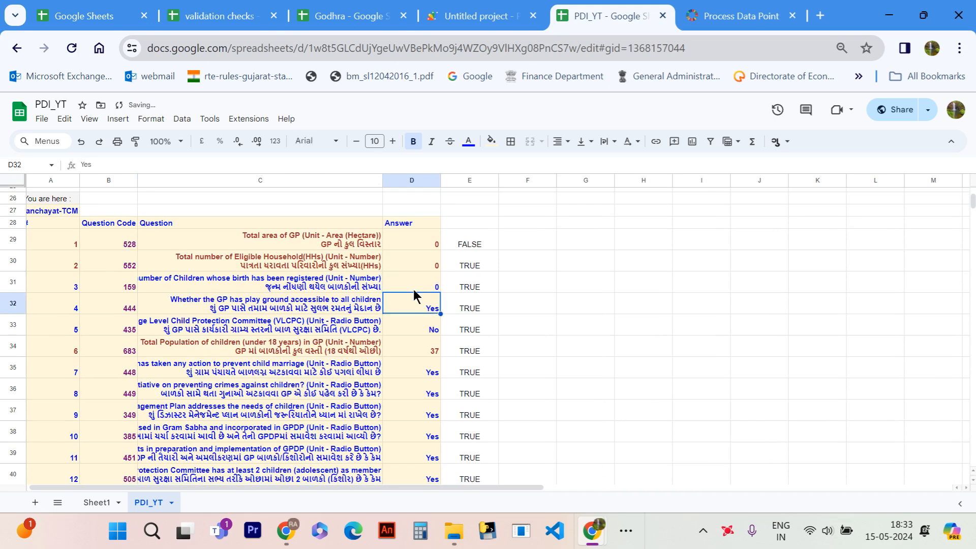
pyautogui.scroll(-1, 421, 285)
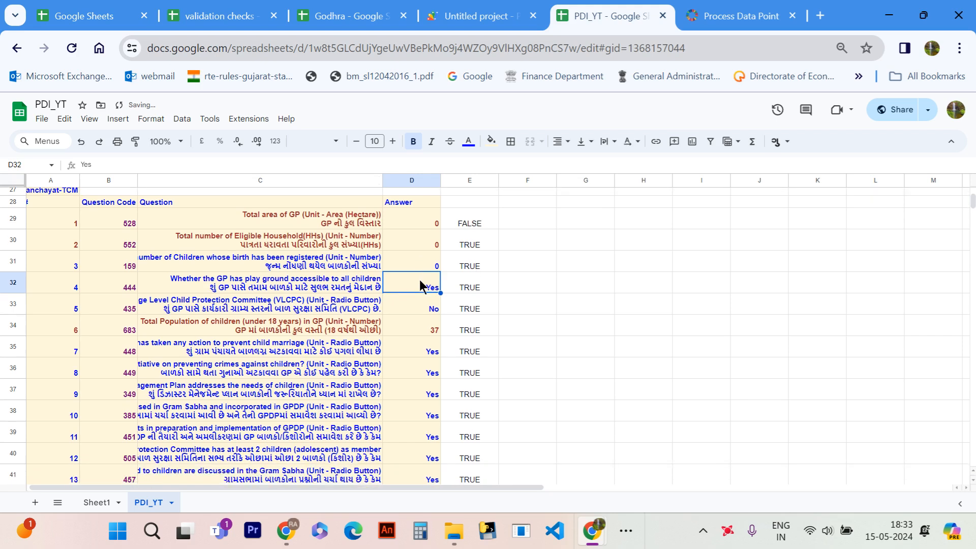
# - Inspect the validation formula in E30 for question code 552, leaving the formula as it is
pyautogui.scroll(1, 415, 280)
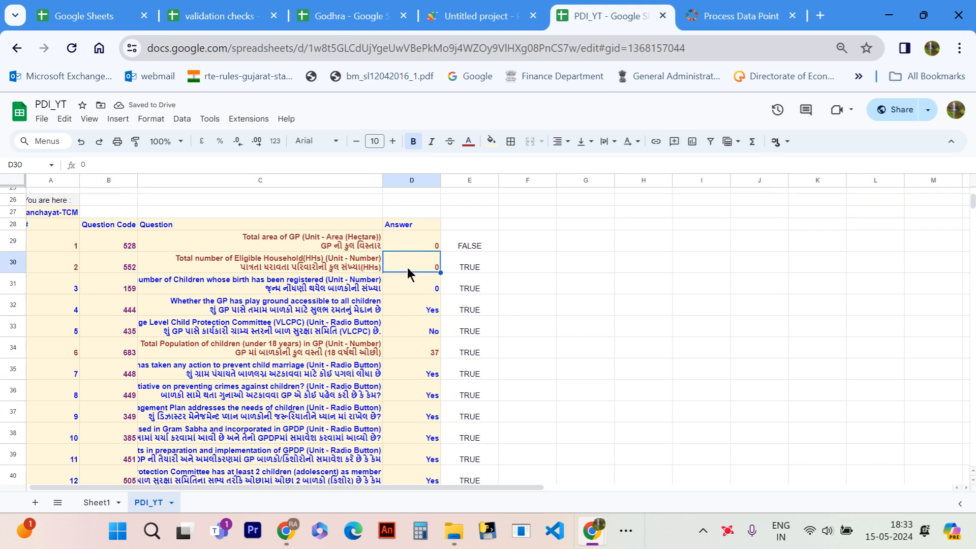
pyautogui.click(464, 265)
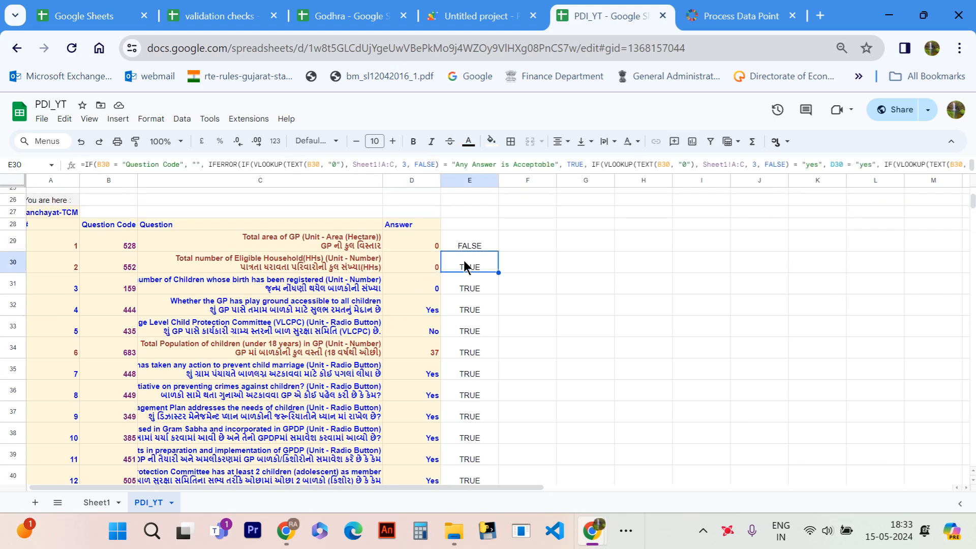
pyautogui.doubleClick(496, 262)
pyautogui.press('Return')
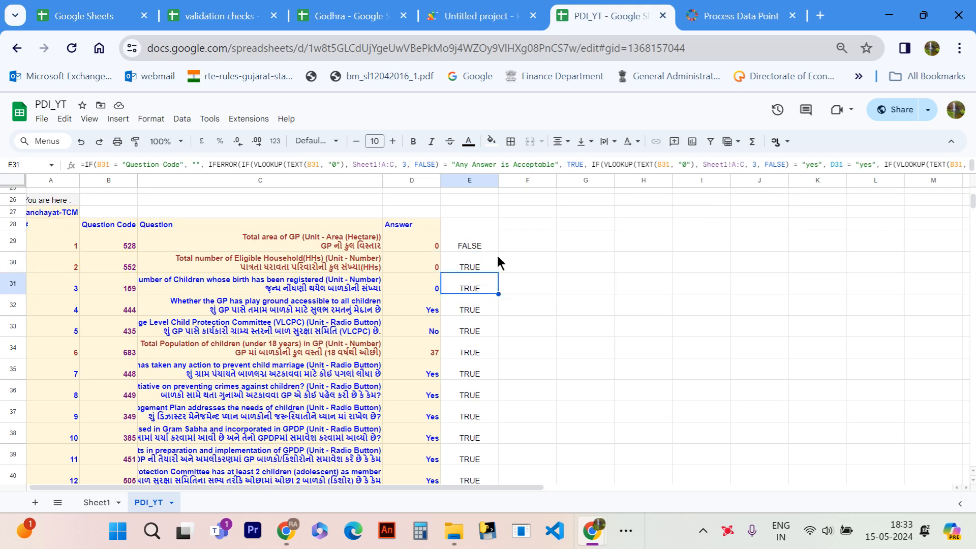
# - Search Sheet1 for question code 552 and check its desired answer
pyautogui.click(97, 503)
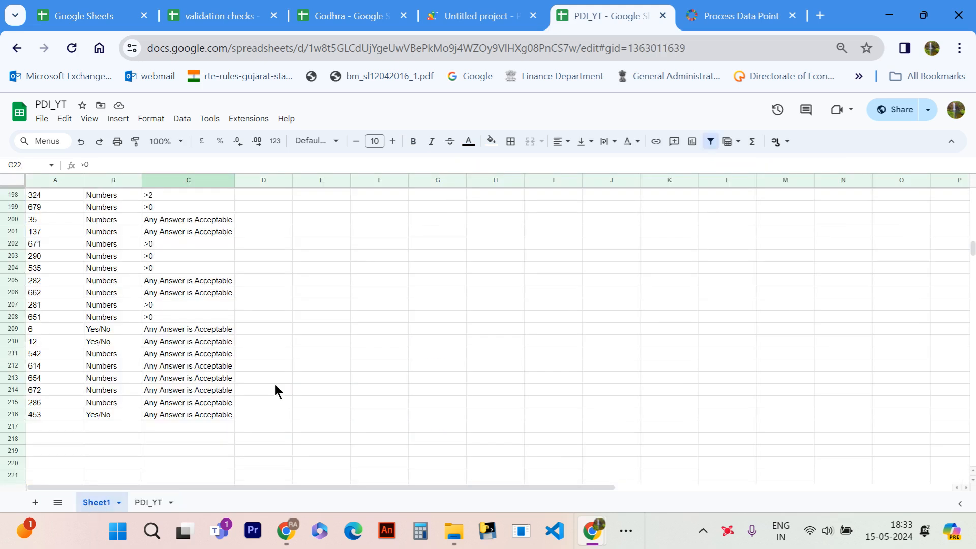
pyautogui.hotkey('ctrl', 'f')
pyautogui.write('552')
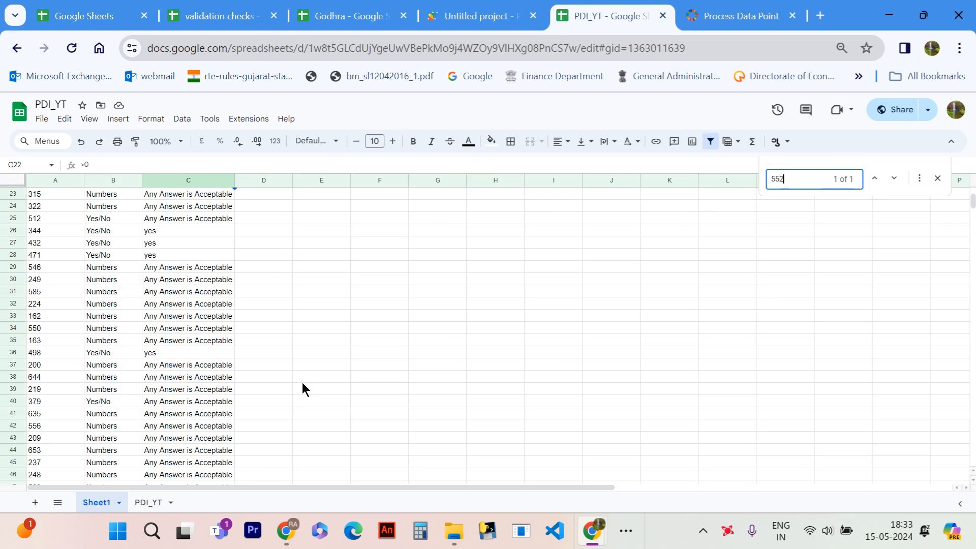
pyautogui.scroll(5, 201, 389)
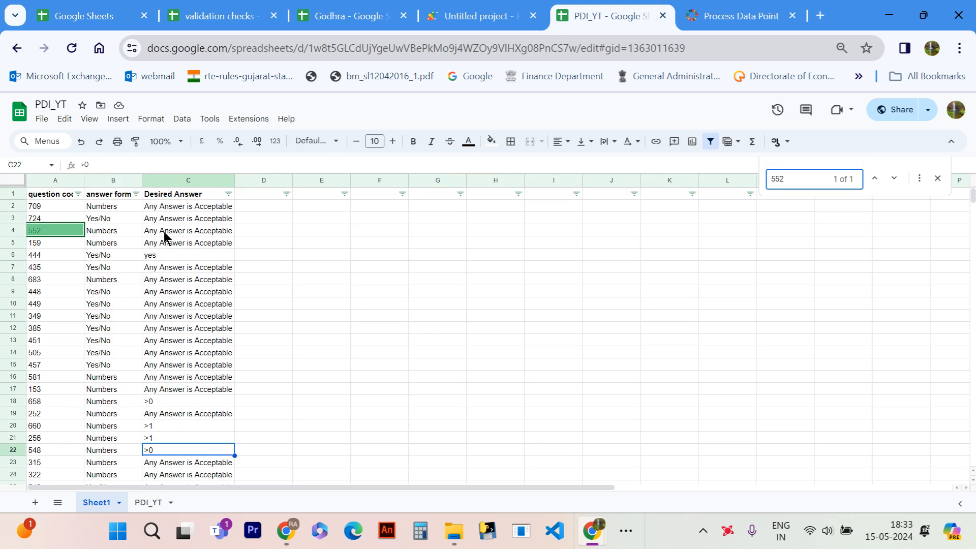
# - Return to the PDI_YT sheet and compare the column E results for the edited answers in rows 29 to 31
pyautogui.click(153, 503)
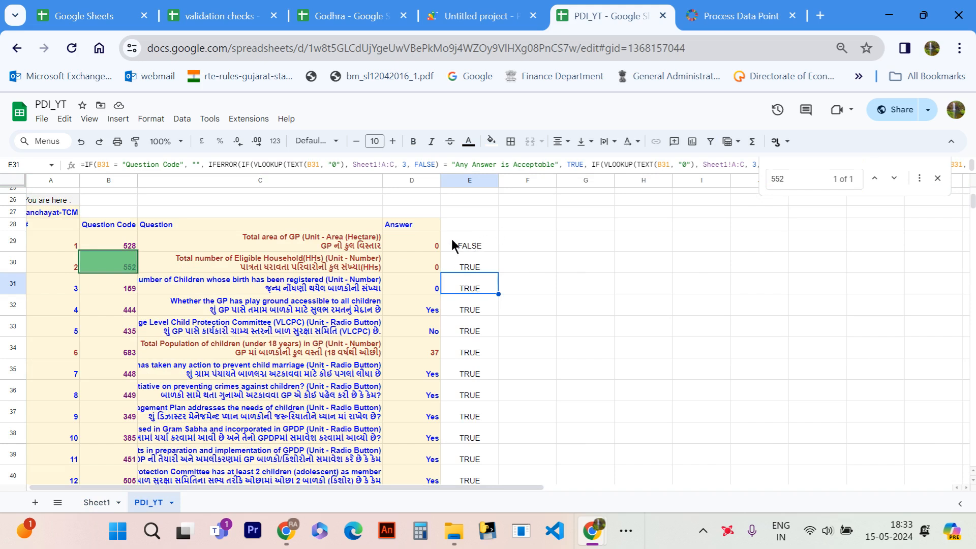
pyautogui.scroll(3, 496, 274)
pyautogui.scroll(-3, 496, 275)
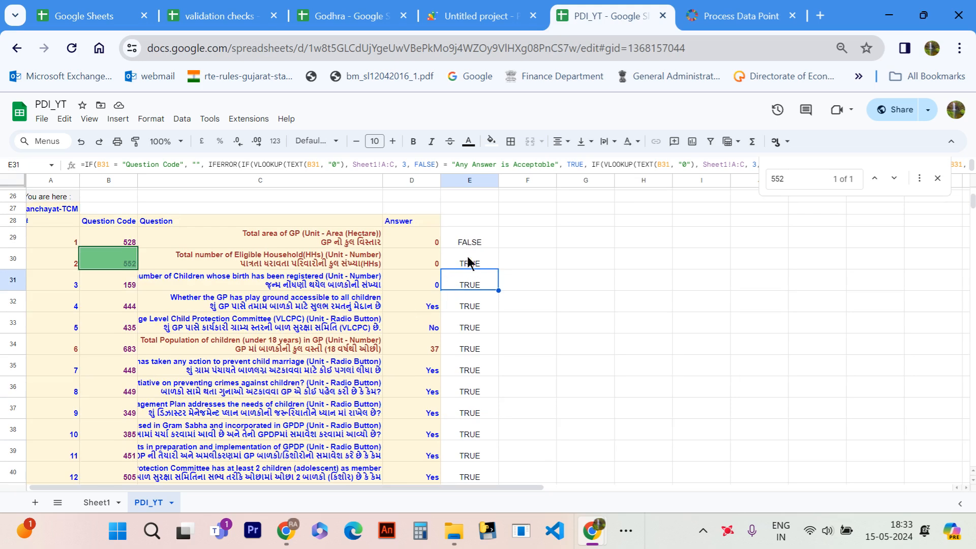
# - Undo the zero-value test edits to the answers in D30 and D31
pyautogui.click(467, 259)
pyautogui.click(420, 284)
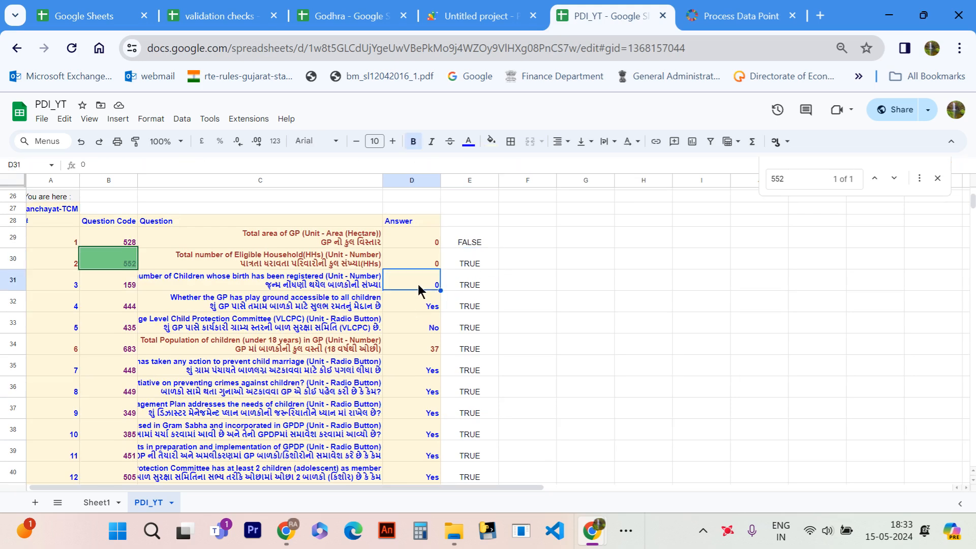
pyautogui.press('Tab')
pyautogui.press('Return')
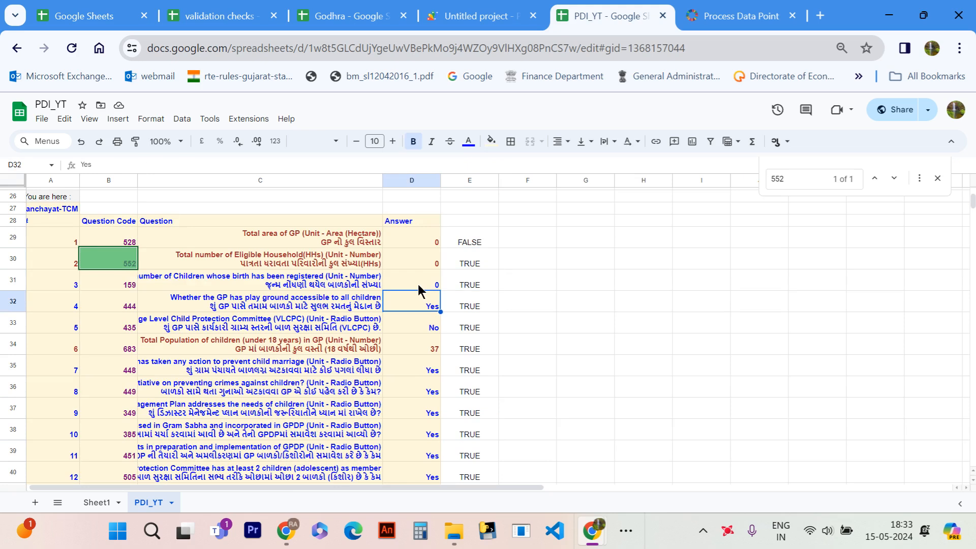
pyautogui.press('Up')
pyautogui.press('Up')
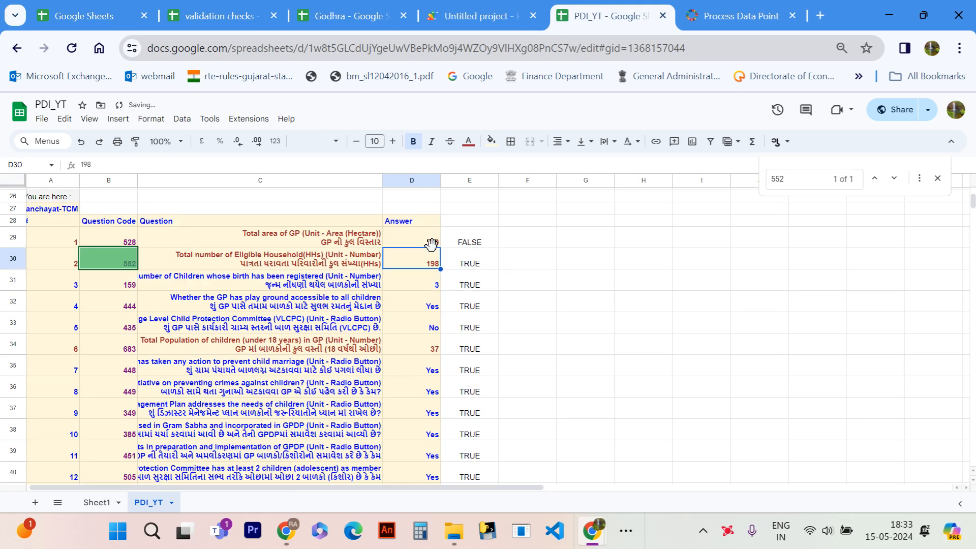
# - Take question code 660 from Sheet1, find it in PDI_YT, set its answer in D46 to 1 and check the validation in E46
pyautogui.click(97, 502)
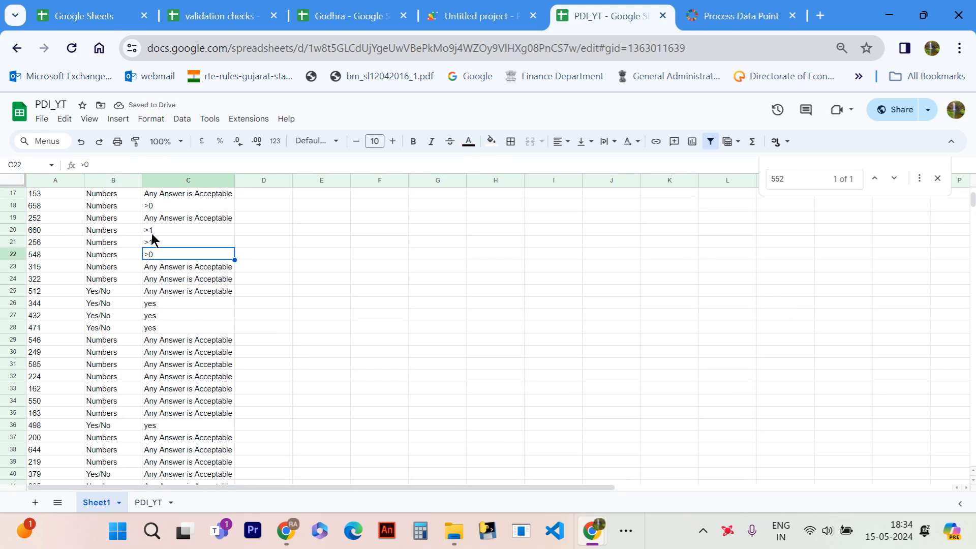
pyautogui.click(147, 503)
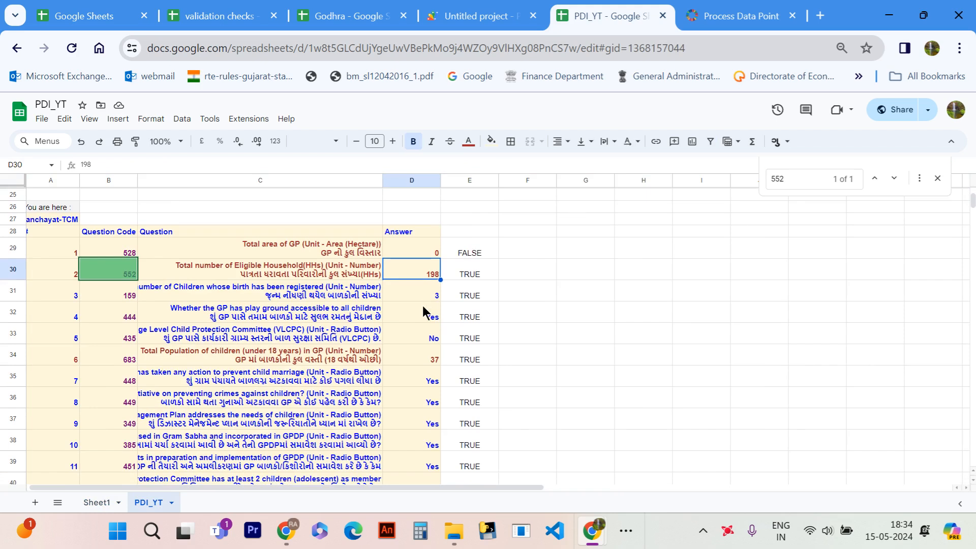
pyautogui.hotkey('ctrl', 'f')
pyautogui.write('660')
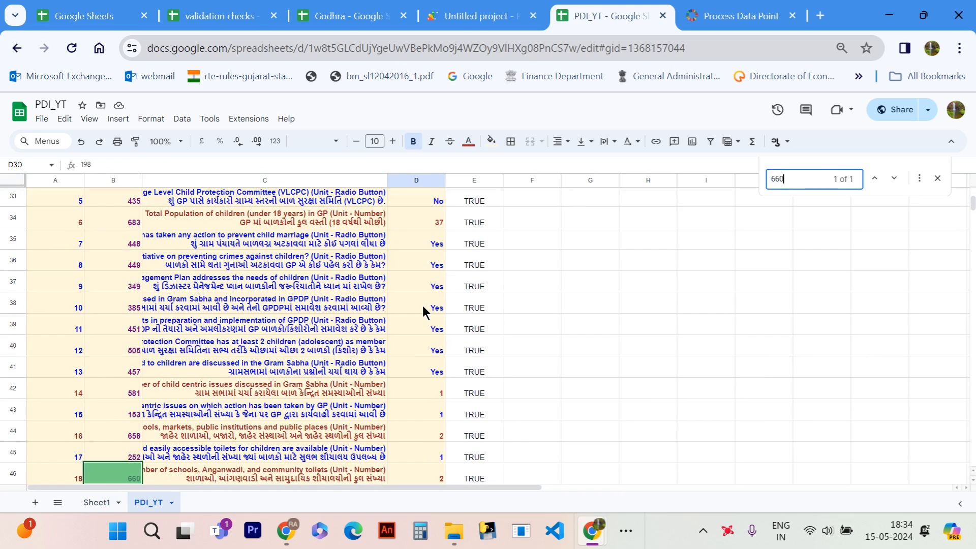
pyautogui.scroll(-2, 425, 385)
pyautogui.click(426, 386)
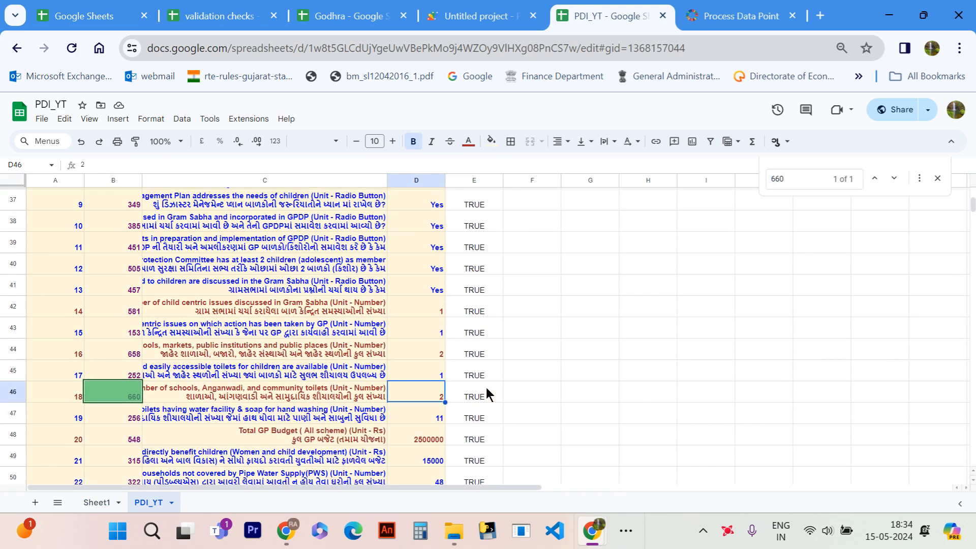
pyautogui.write('1')
pyautogui.press('Return')
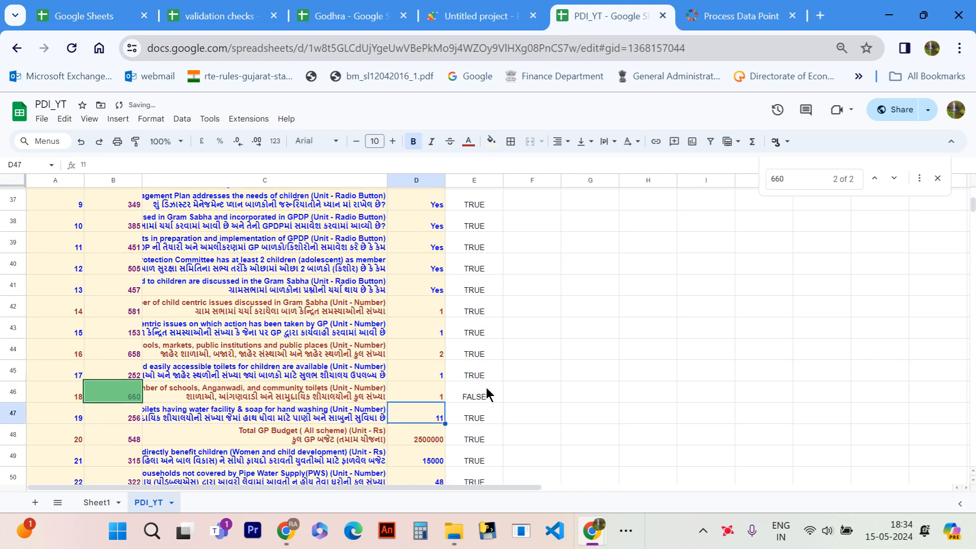
pyautogui.click(472, 395)
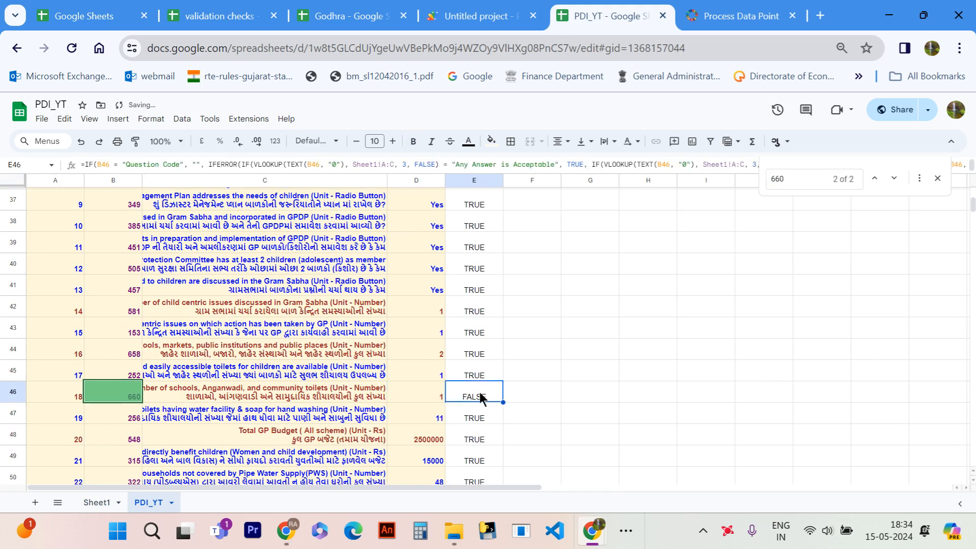
# - Take yes/no question code 499 from Sheet1, find it in PDI_YT and set its answer in D79 to no
pyautogui.click(97, 503)
pyautogui.scroll(-6, 144, 338)
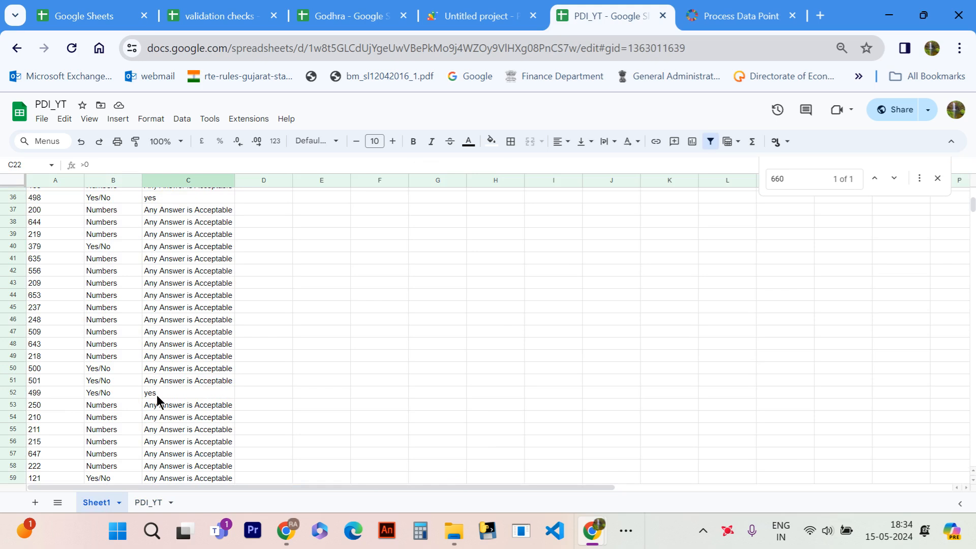
pyautogui.click(154, 502)
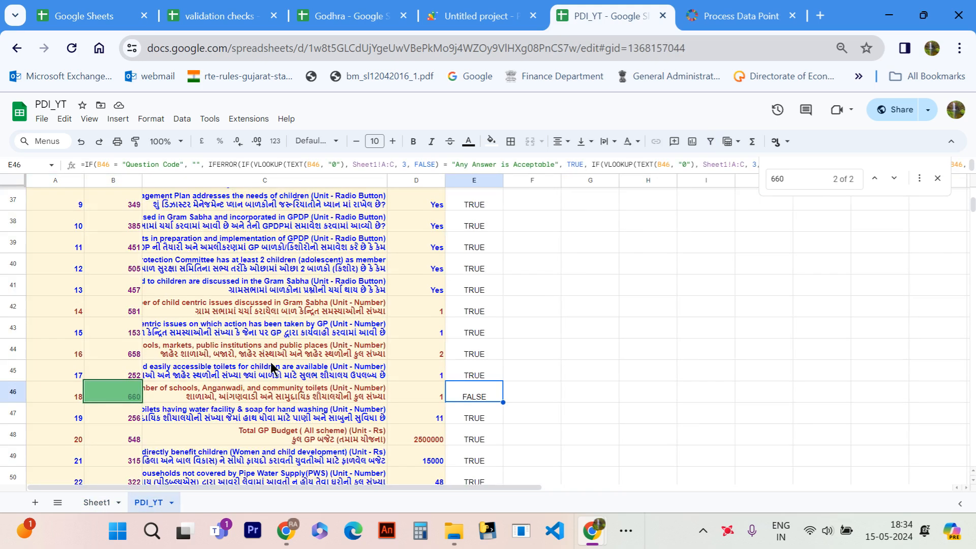
pyautogui.hotkey('ctrl', 'f')
pyautogui.write('499')
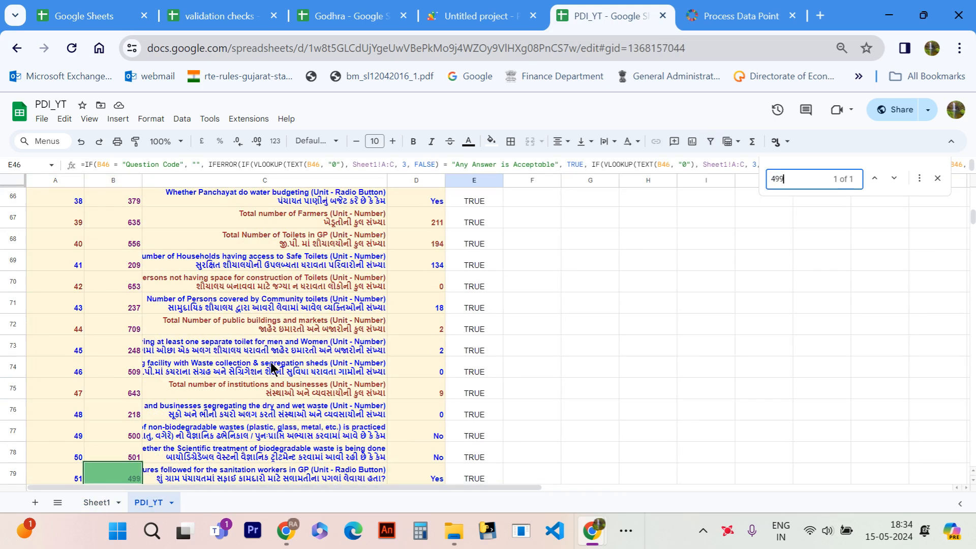
pyautogui.scroll(-2, 450, 430)
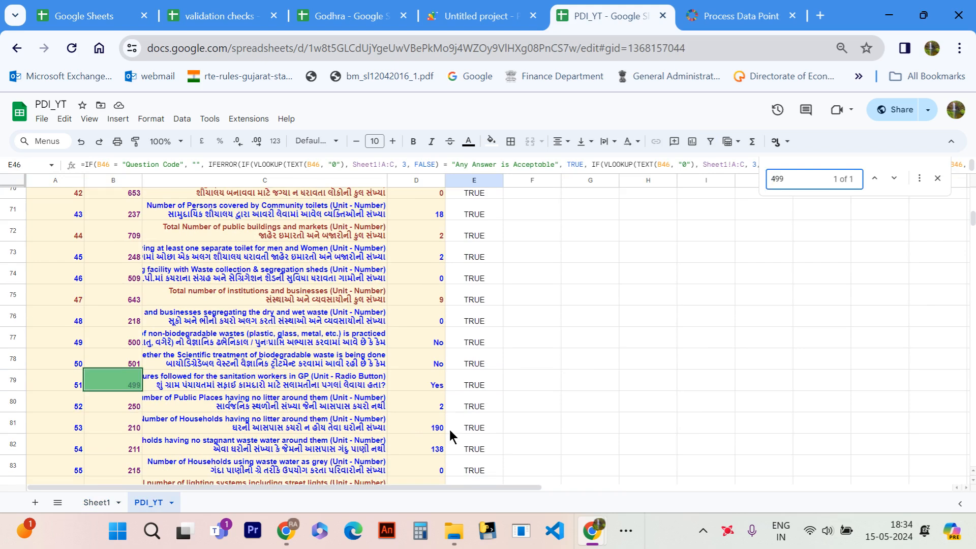
pyautogui.click(423, 378)
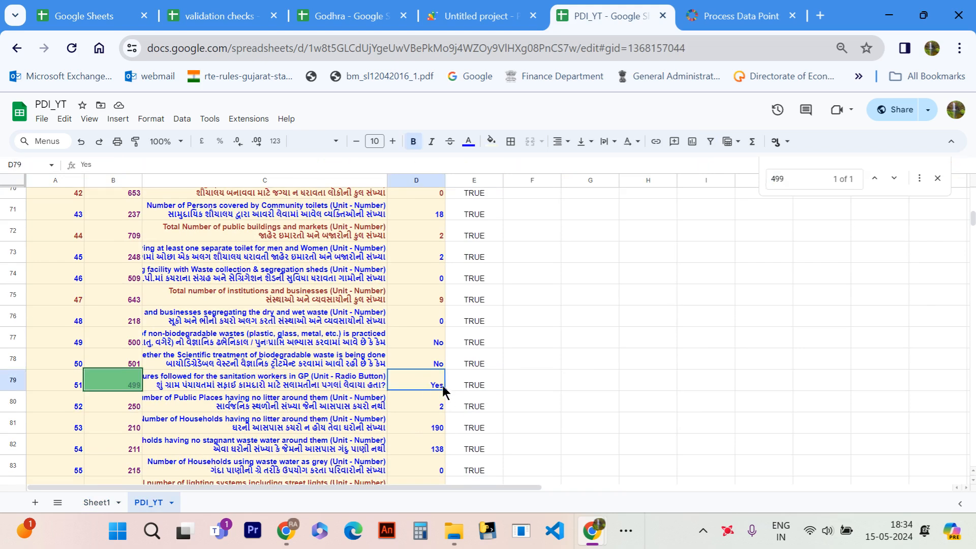
pyautogui.write('no')
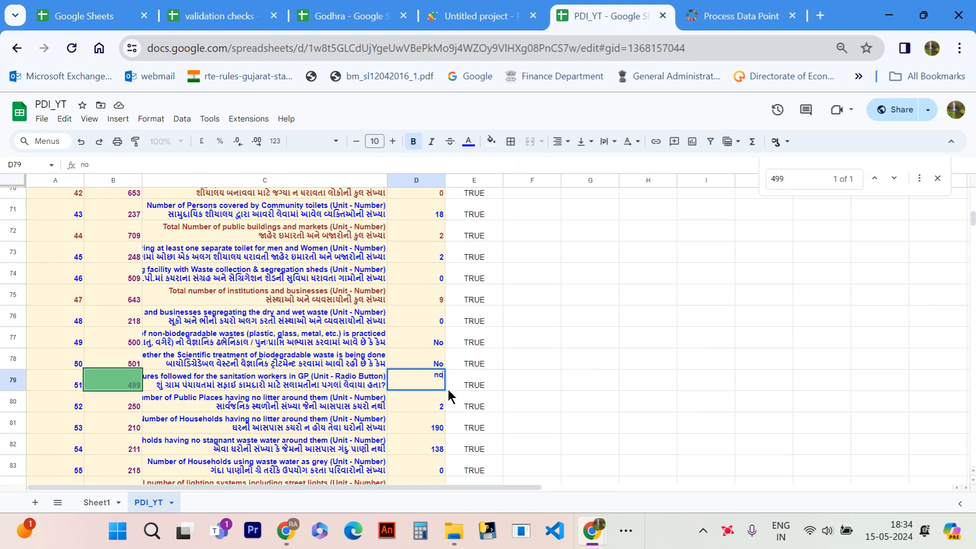
pyautogui.press('Return')
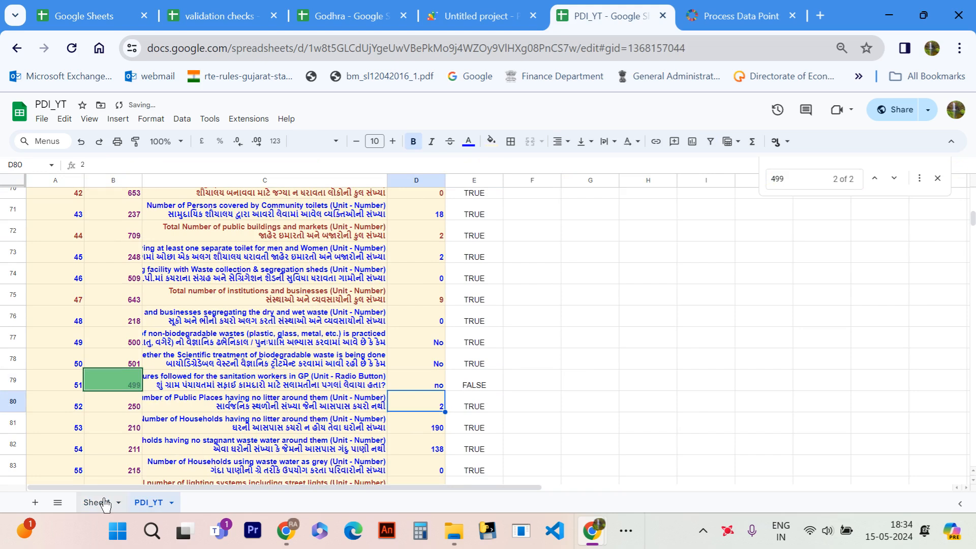
# - Check the desired answer for code 499 in Sheet1, and find question code 528 in PDI_YT to review its answer in D29
pyautogui.click(98, 503)
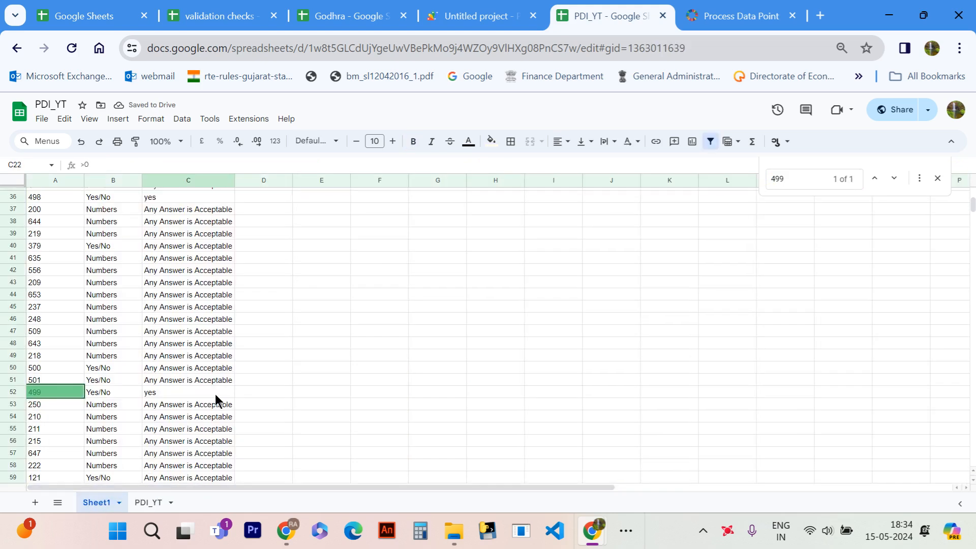
pyautogui.scroll(-3, 215, 394)
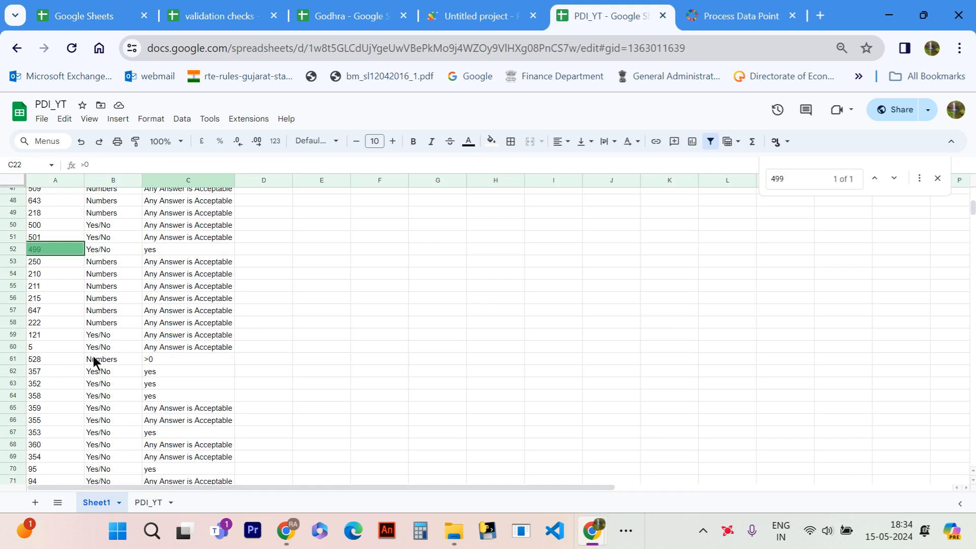
pyautogui.click(149, 502)
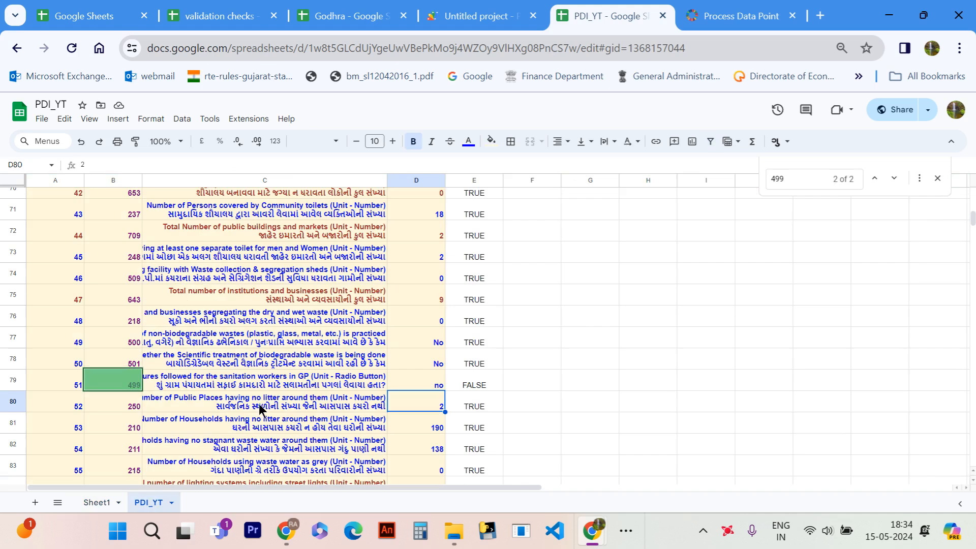
pyautogui.hotkey('ctrl', 'f')
pyautogui.write('528')
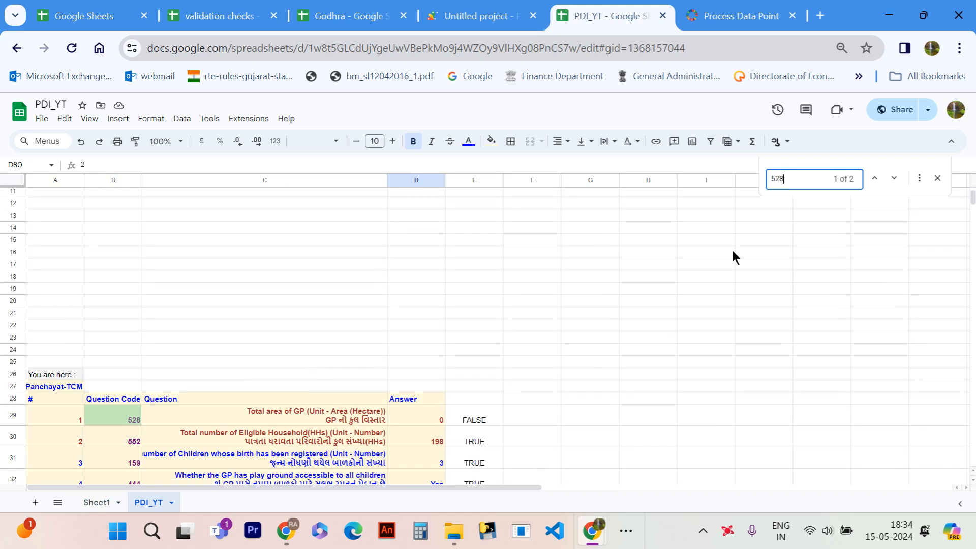
pyautogui.click(894, 179)
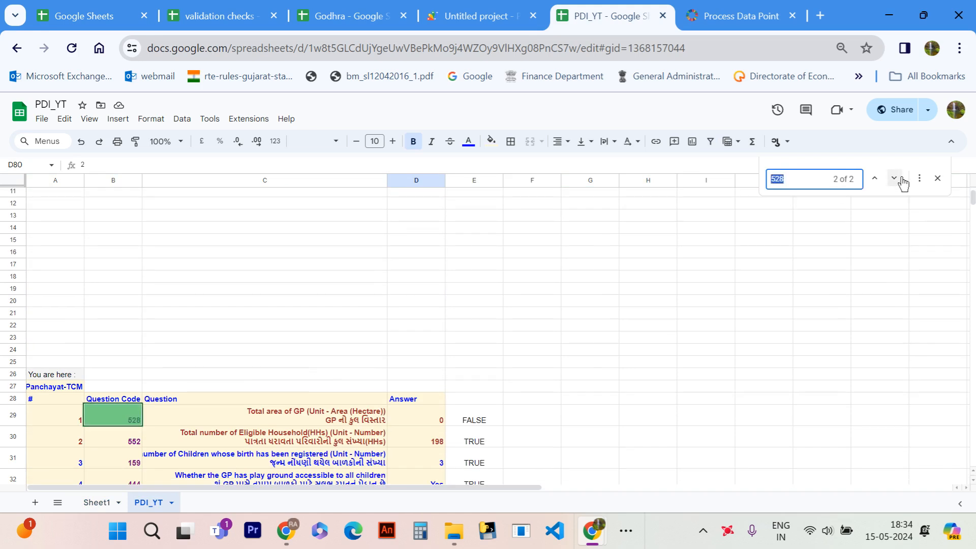
pyautogui.click(427, 418)
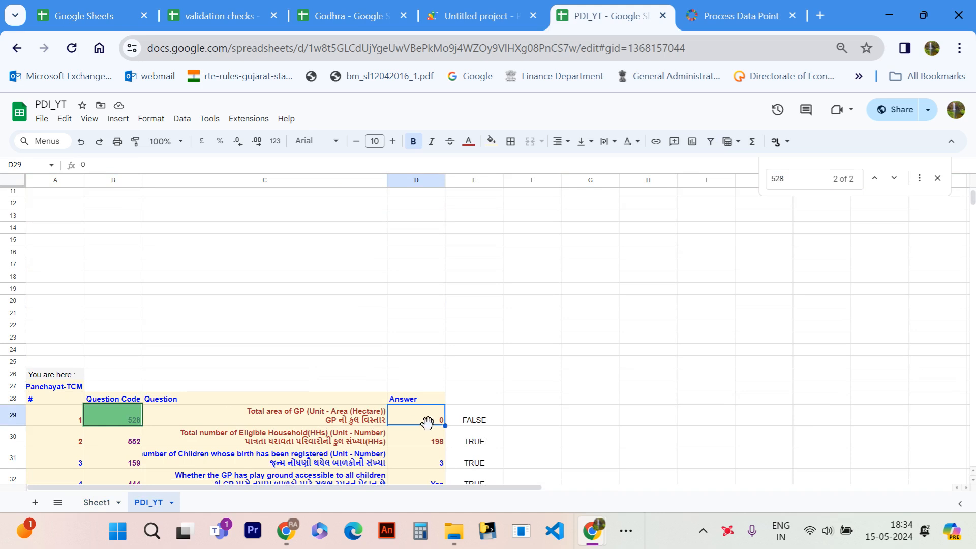
pyautogui.scroll(-3, 417, 468)
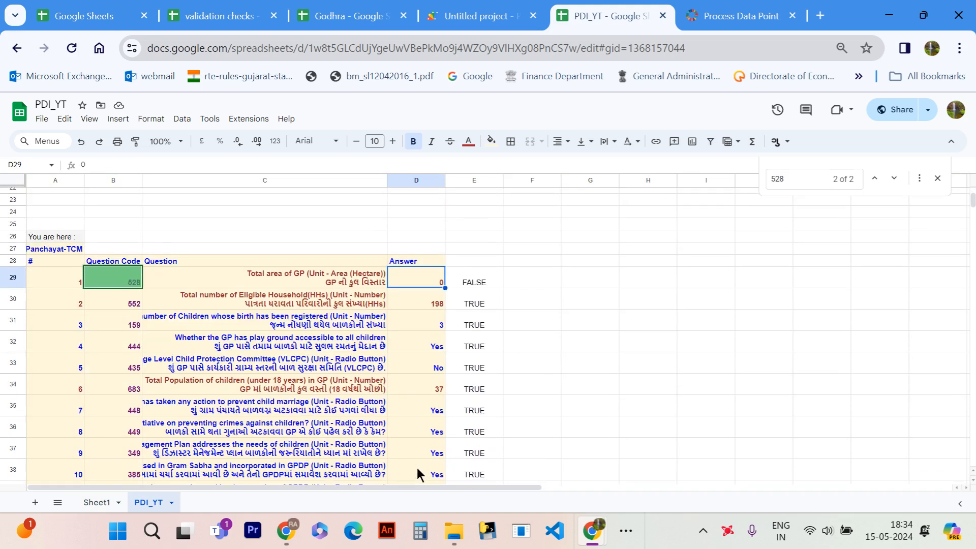
# - Take question code 367 from Sheet1, find it in PDI_YT and set its play ground answer in D127 to no
pyautogui.click(98, 503)
pyautogui.scroll(-3, 213, 372)
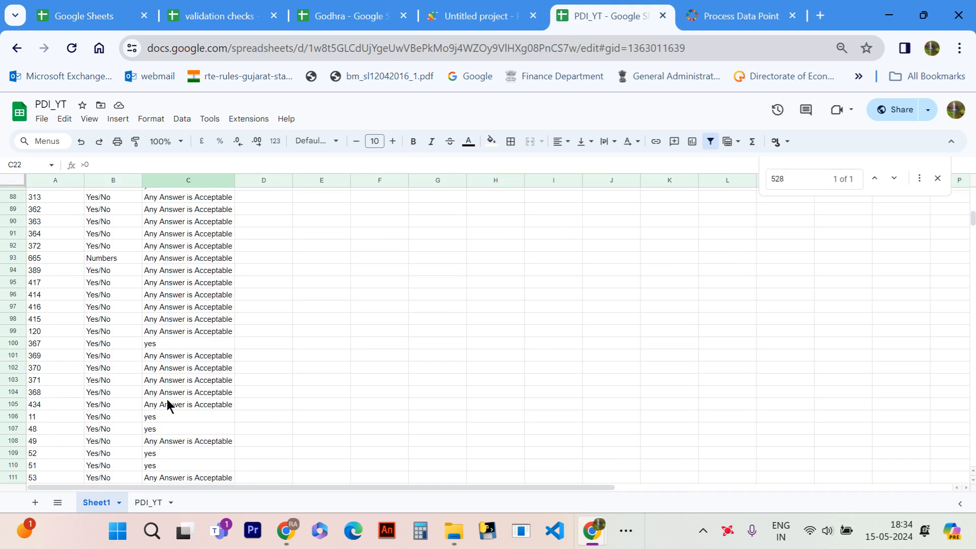
pyautogui.click(148, 503)
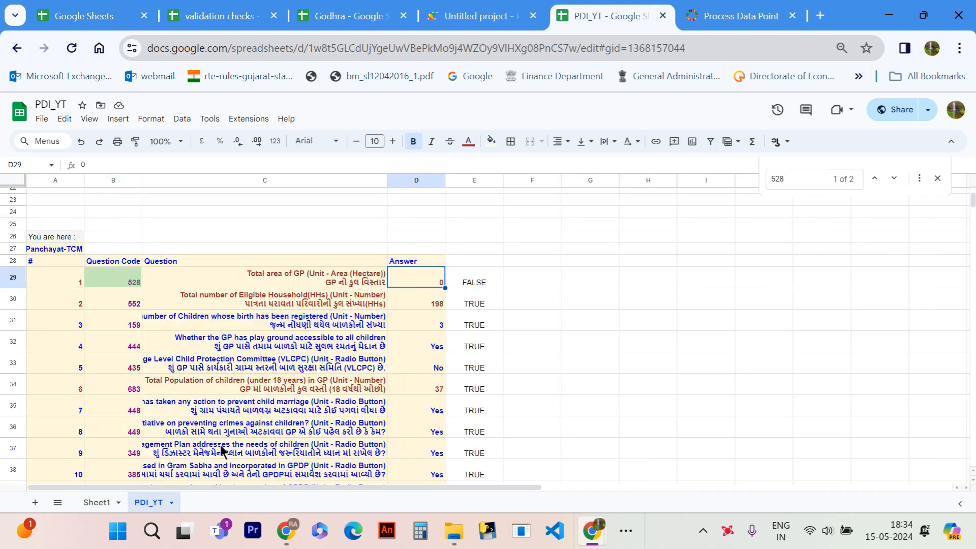
pyautogui.hotkey('ctrl', 'f')
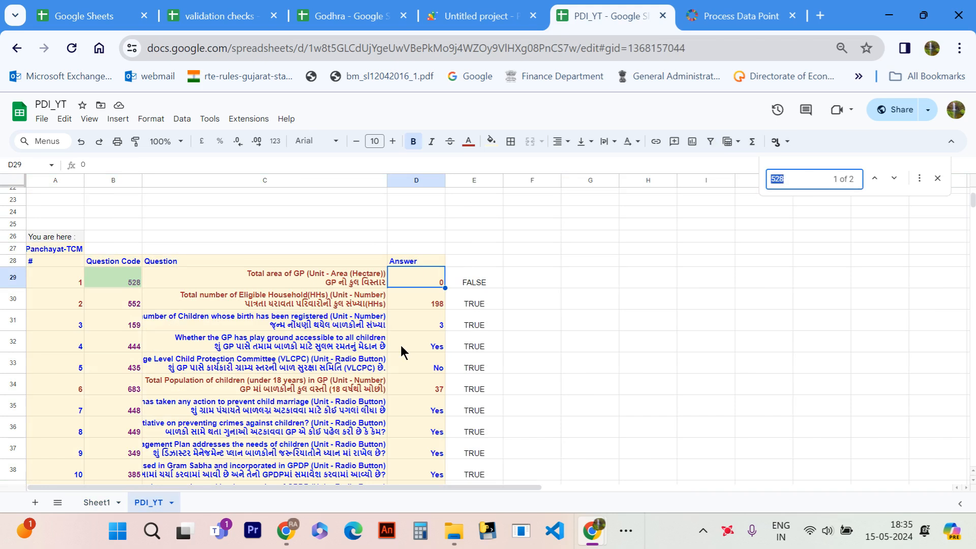
pyautogui.write('367')
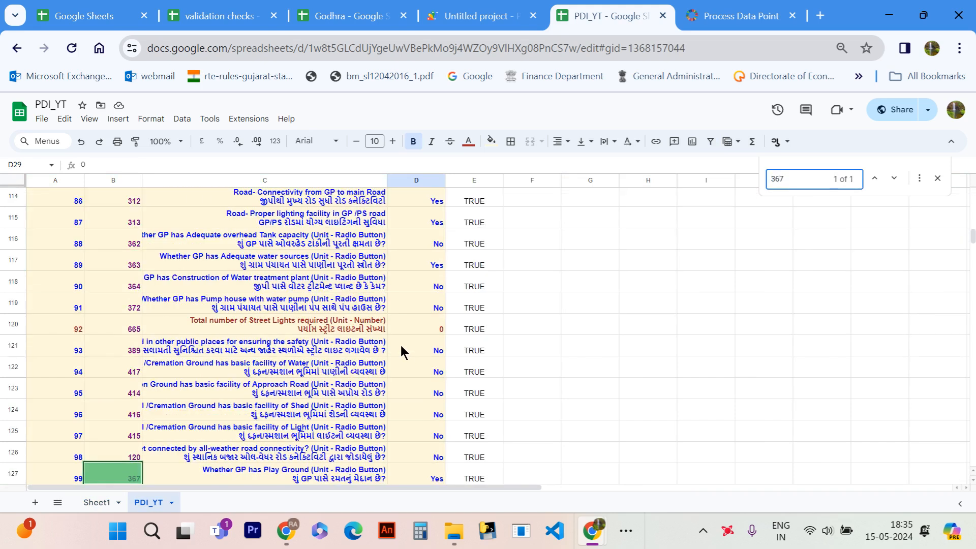
pyautogui.click(433, 481)
pyautogui.write('no')
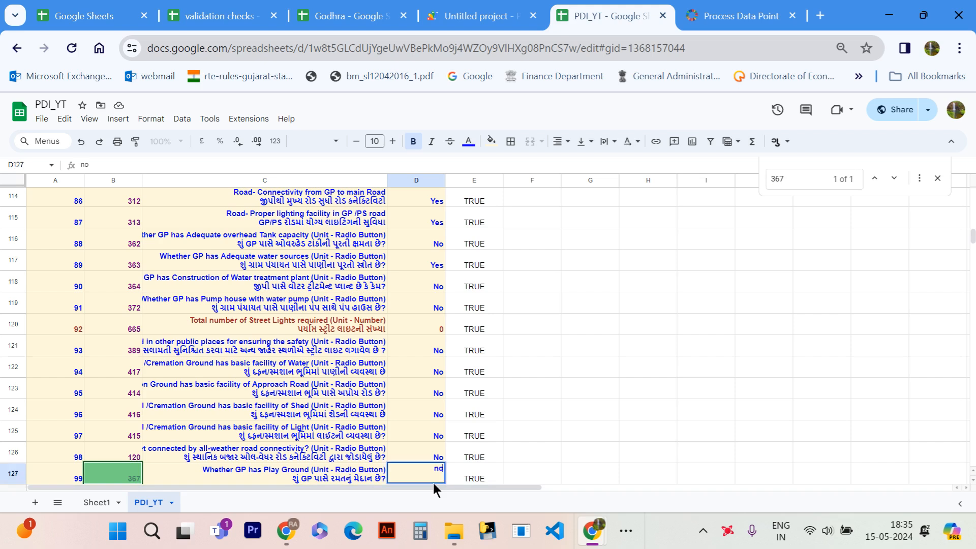
pyautogui.press('Return')
pyautogui.scroll(-1, 438, 434)
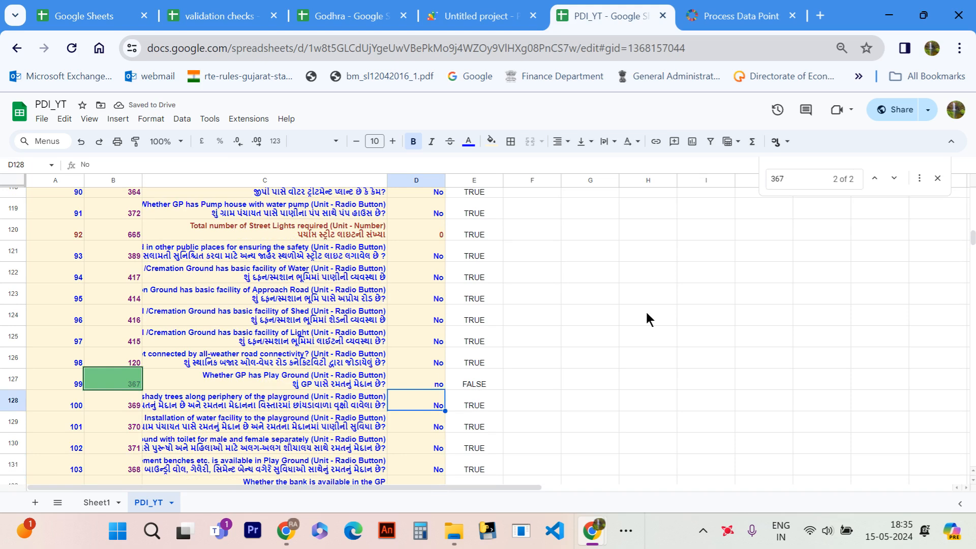
# - Find question code 11 in PDI_YT and set its disaster shelter answer in D133 to no
pyautogui.doubleClick(787, 184)
pyautogui.write('11')
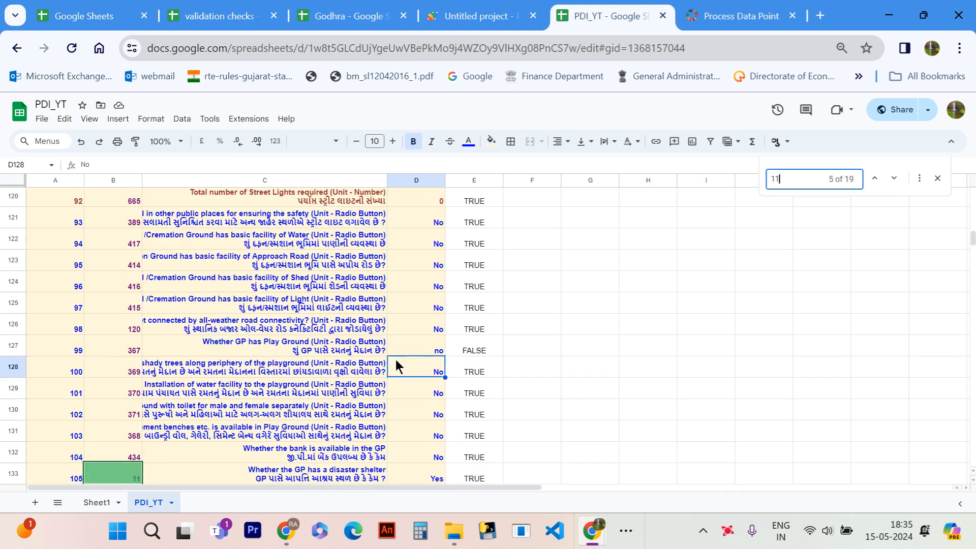
pyautogui.scroll(-1, 396, 447)
pyautogui.click(423, 455)
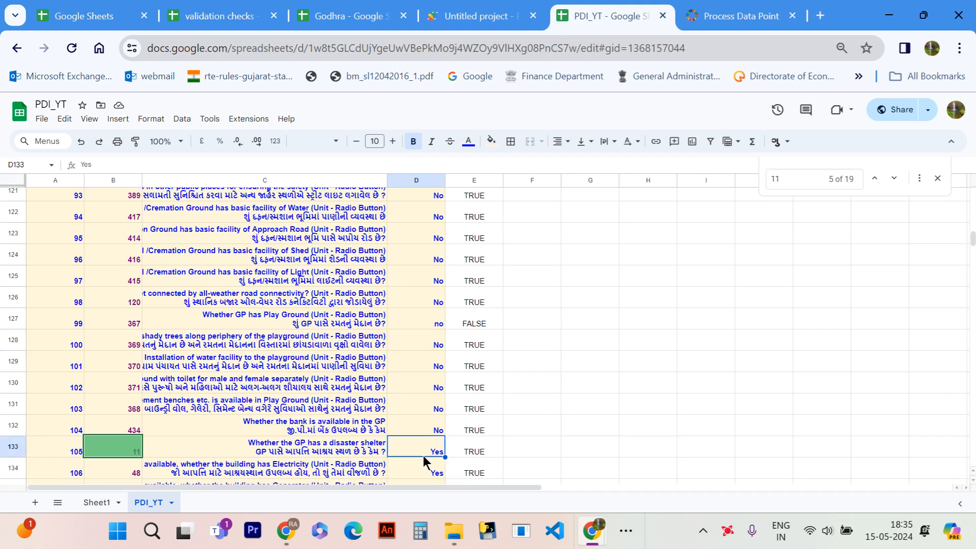
pyautogui.write('ન')
pyautogui.press('Return')
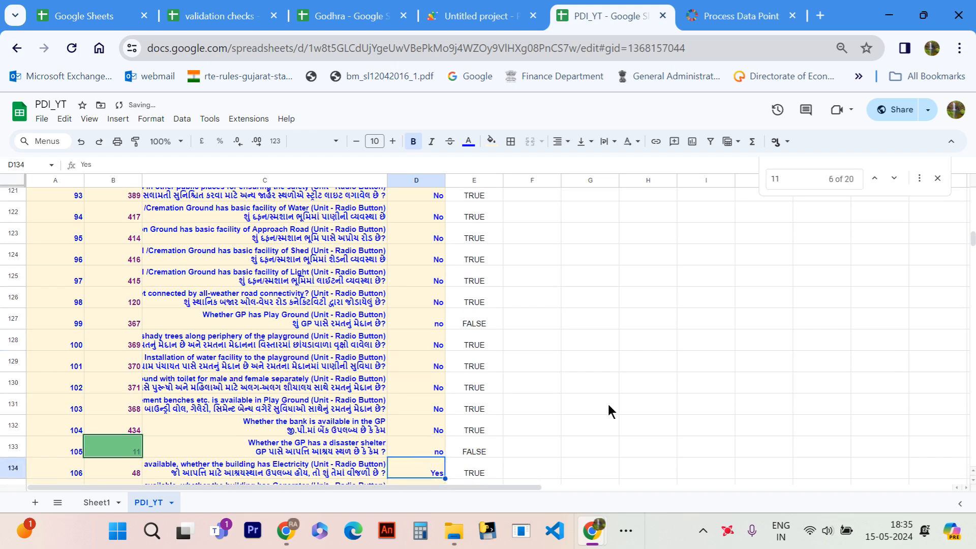
# - Check the desired answers in Sheet1, search PDI_YT for 48 and set the total number of assets created in D176 to 0
pyautogui.click(104, 503)
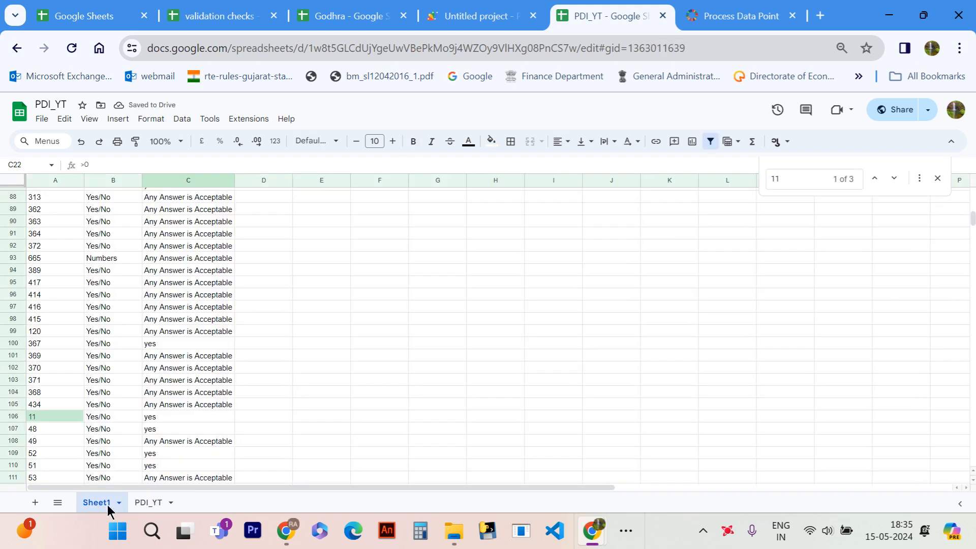
pyautogui.click(138, 503)
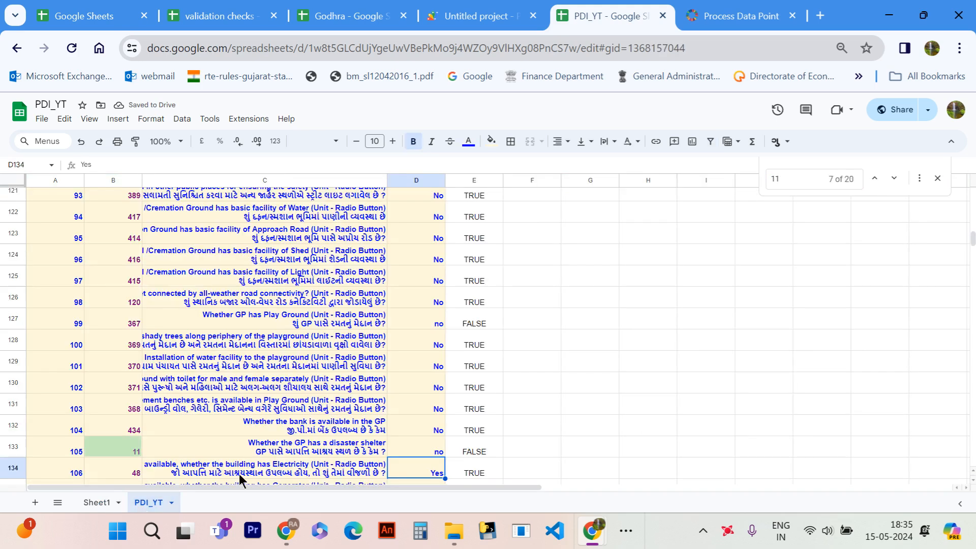
pyautogui.hotkey('ctrl', 'f')
pyautogui.write('48')
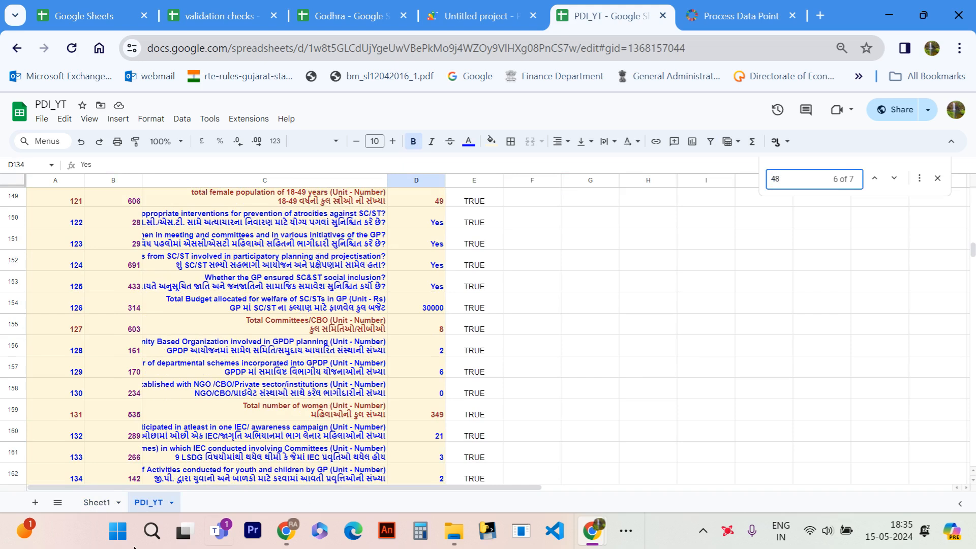
pyautogui.click(895, 179)
pyautogui.click(417, 477)
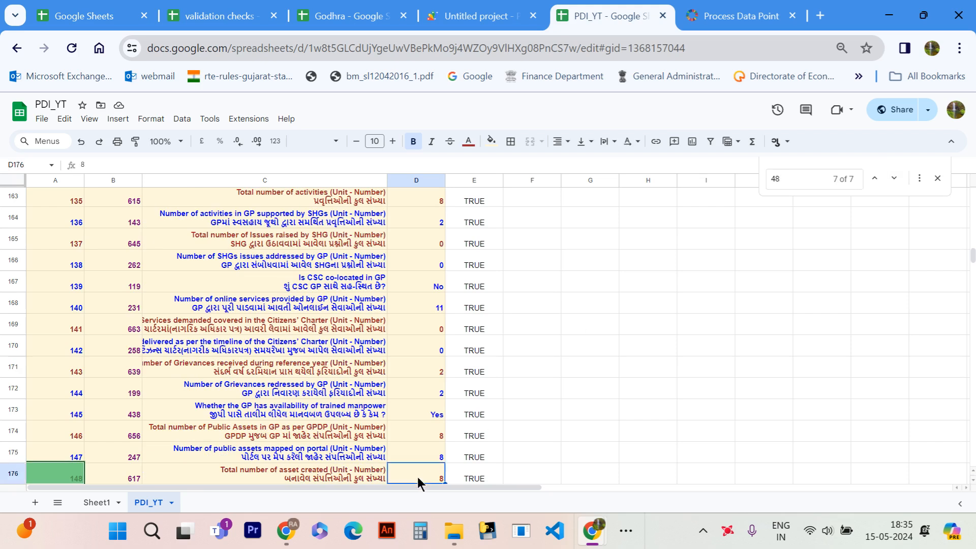
pyautogui.write('0')
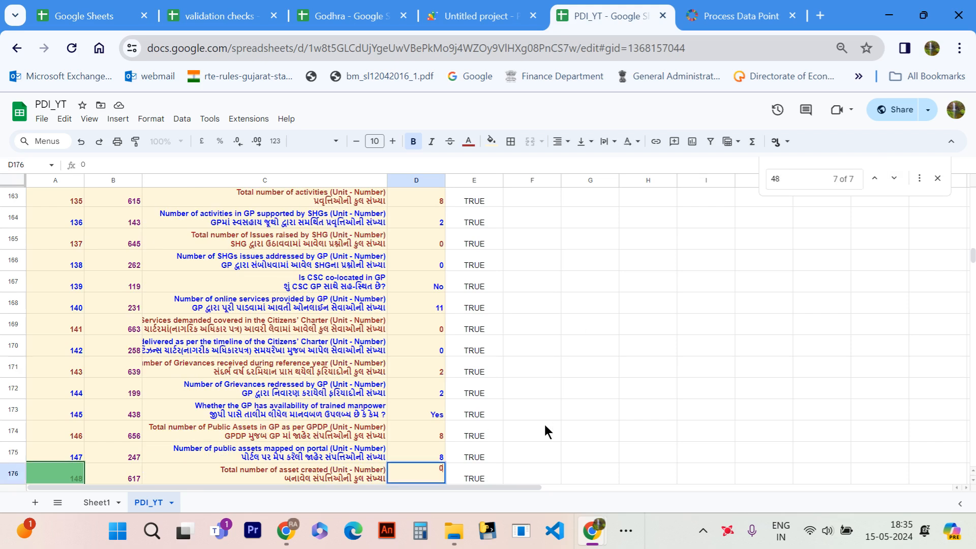
pyautogui.press('Return')
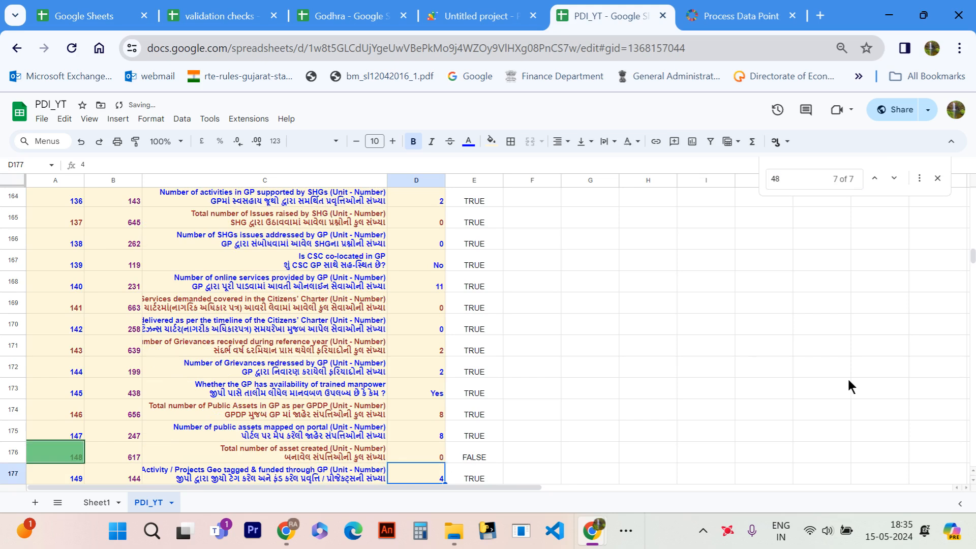
# - Review the COUNTIF mismatch count in F2 and the joined list of mismatched question codes in G2 of PDI_YT
pyautogui.moveTo(973, 256); pyautogui.dragTo(973, 196)
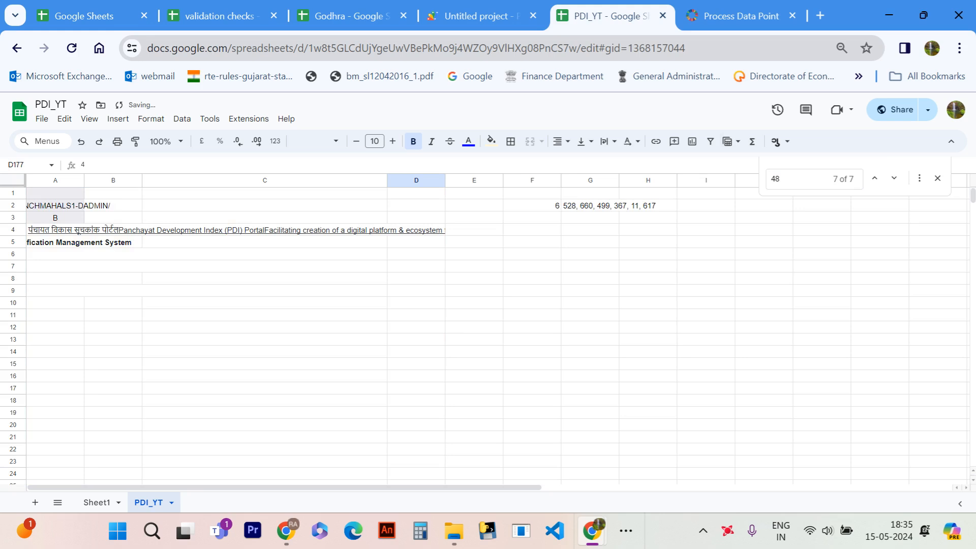
pyautogui.click(577, 205)
pyautogui.press('Left')
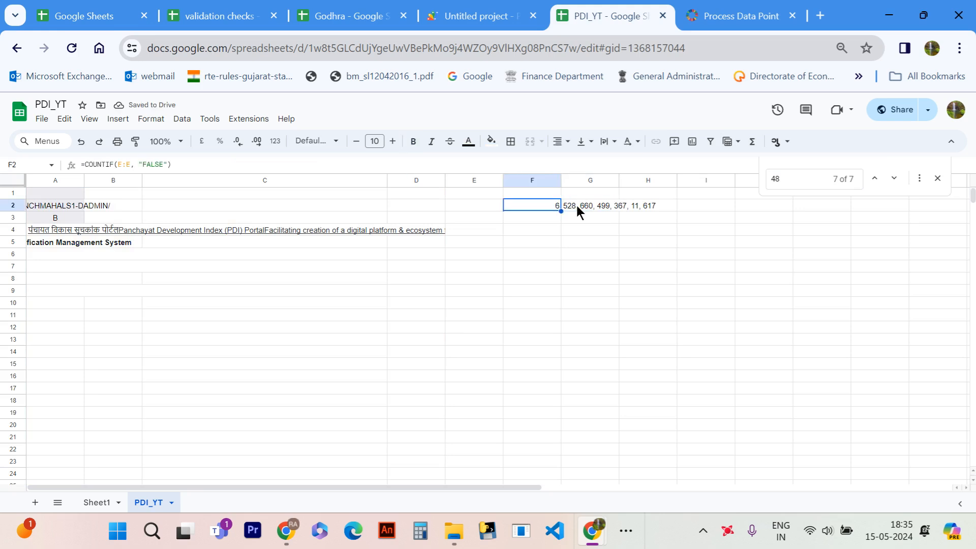
pyautogui.press('Right')
pyautogui.press('Right')
pyautogui.press('Left')
pyautogui.press('Left')
# - Switch to the Godhra spreadsheet, look through its village sheets, and copy the mismatched question codes from G2 of the Bakhkhar sheet
pyautogui.click(351, 8)
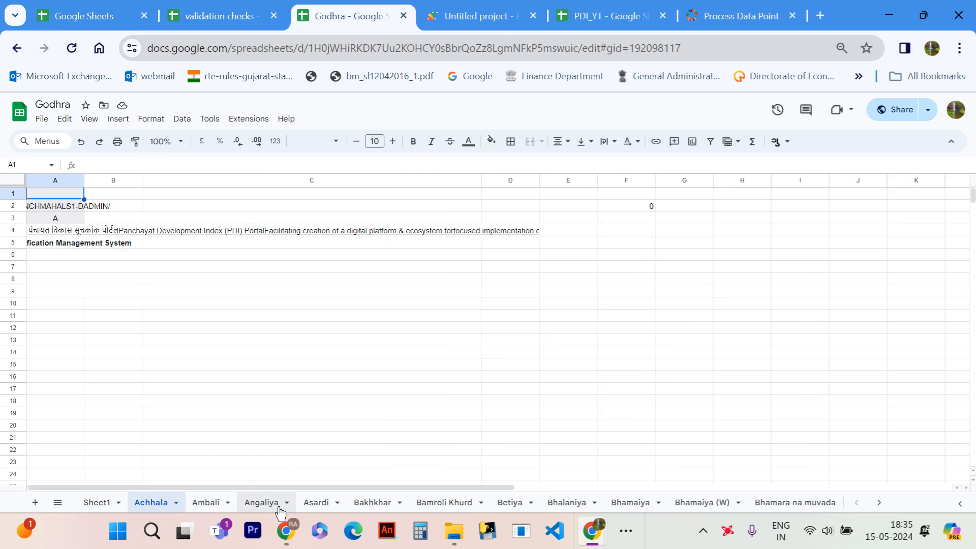
pyautogui.click(261, 502)
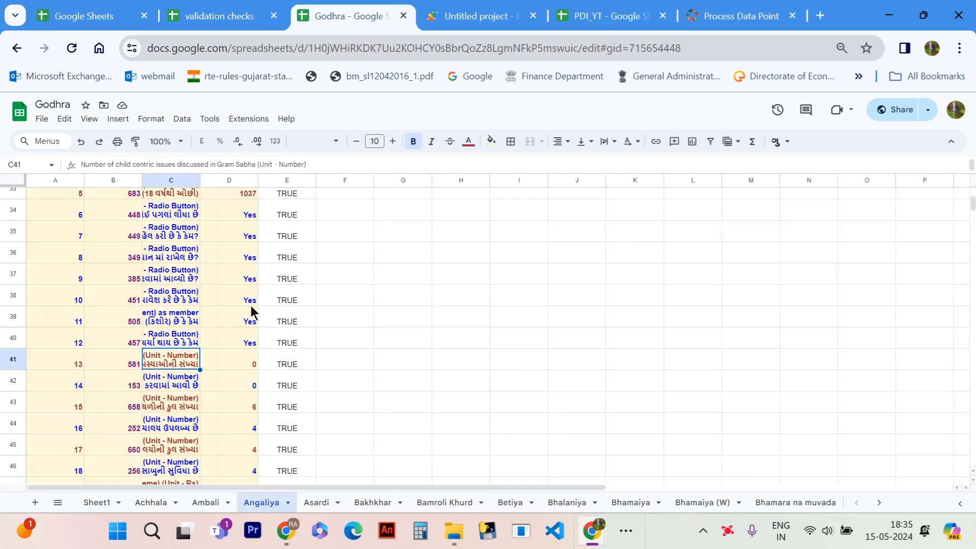
pyautogui.click(311, 504)
pyautogui.click(406, 502)
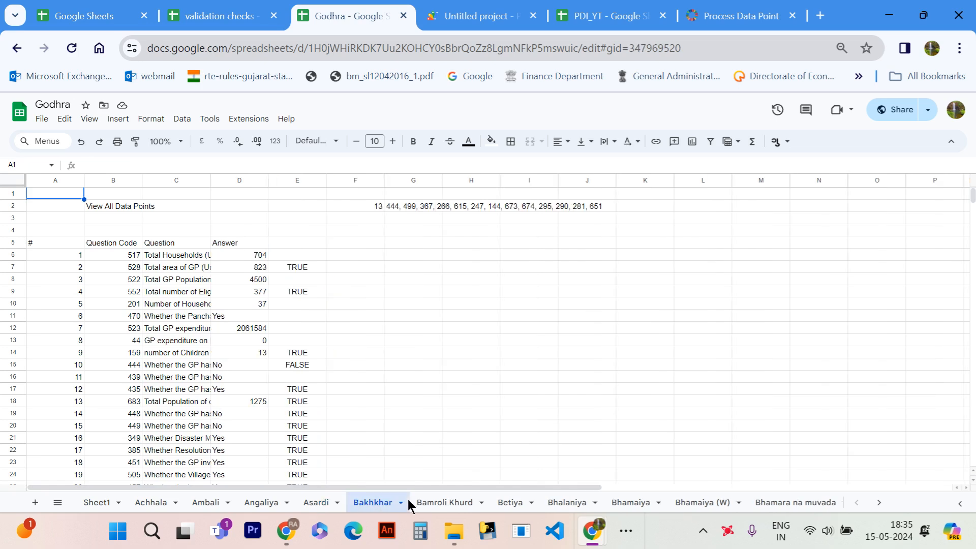
pyautogui.click(456, 502)
pyautogui.click(375, 504)
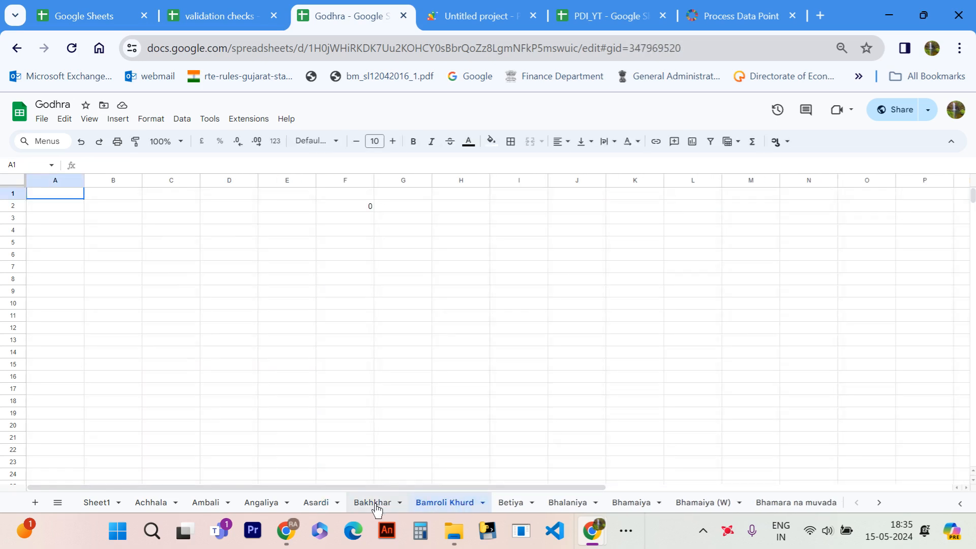
pyautogui.click(371, 206)
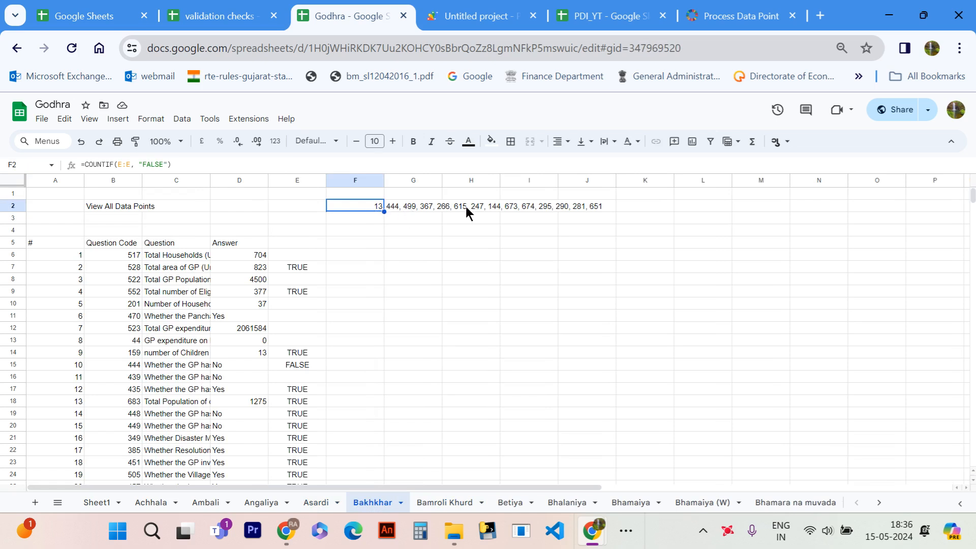
pyautogui.click(394, 213)
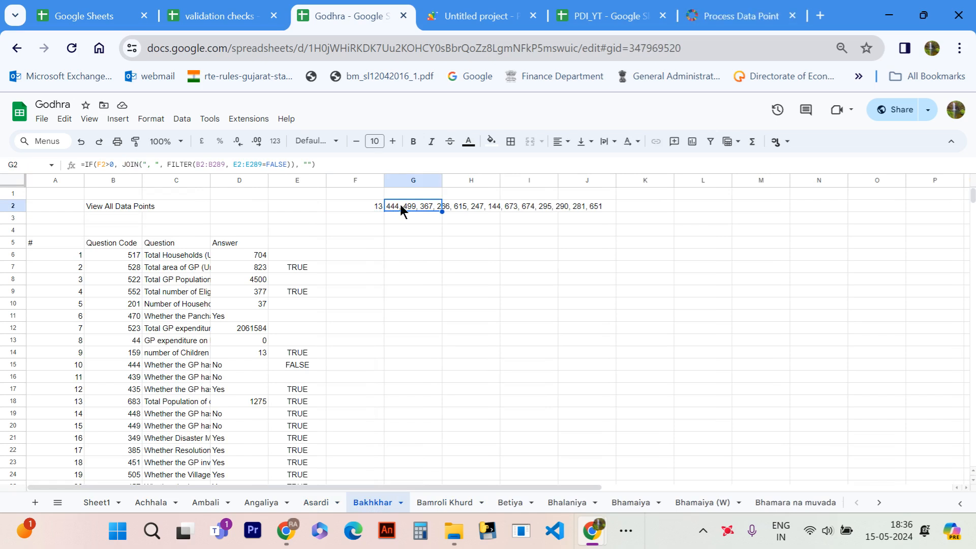
# - On the PDI portal's data page, select "Data is incorrect, I Reject it & Send back for correction" and paste the copied Bakhkhar question codes
pyautogui.click(733, 10)
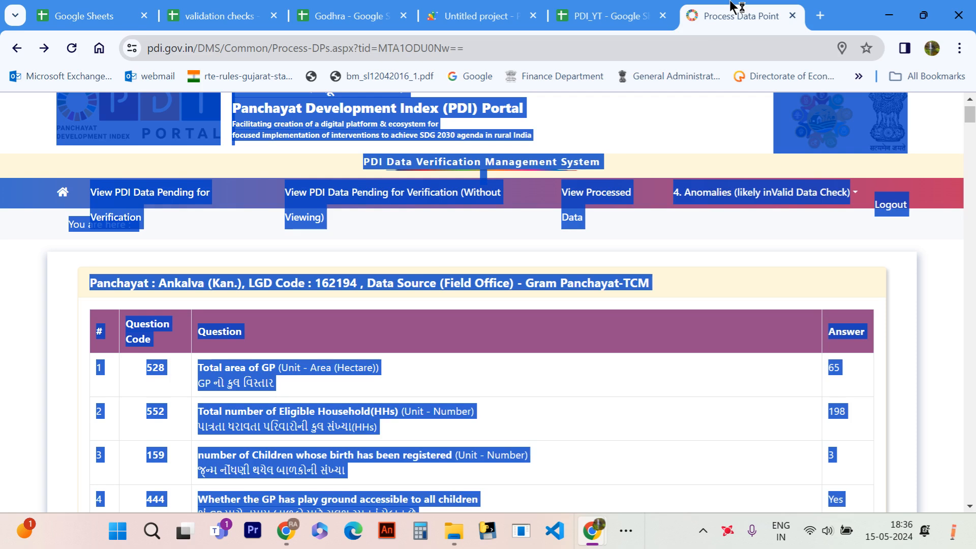
pyautogui.click(592, 417)
pyautogui.scroll(-20, 592, 417)
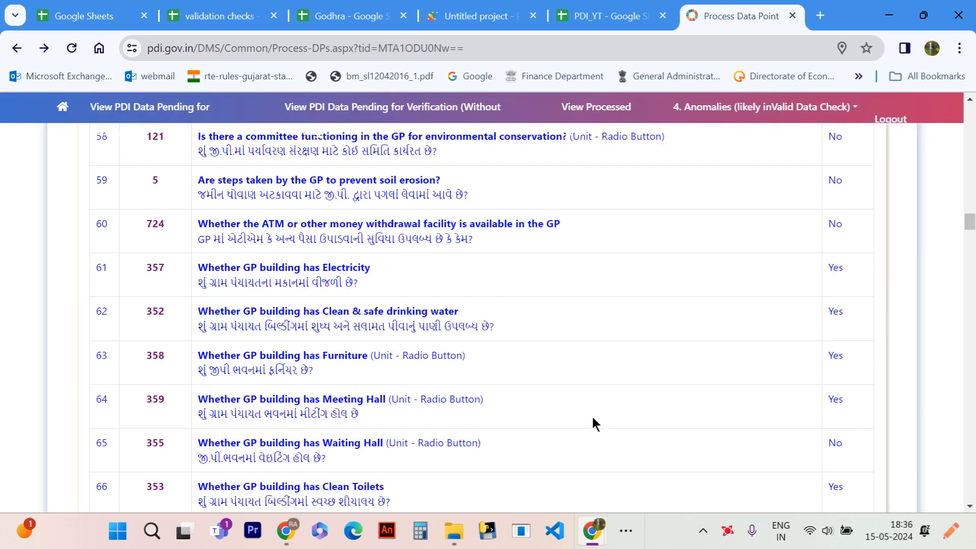
pyautogui.scroll(-20, 592, 422)
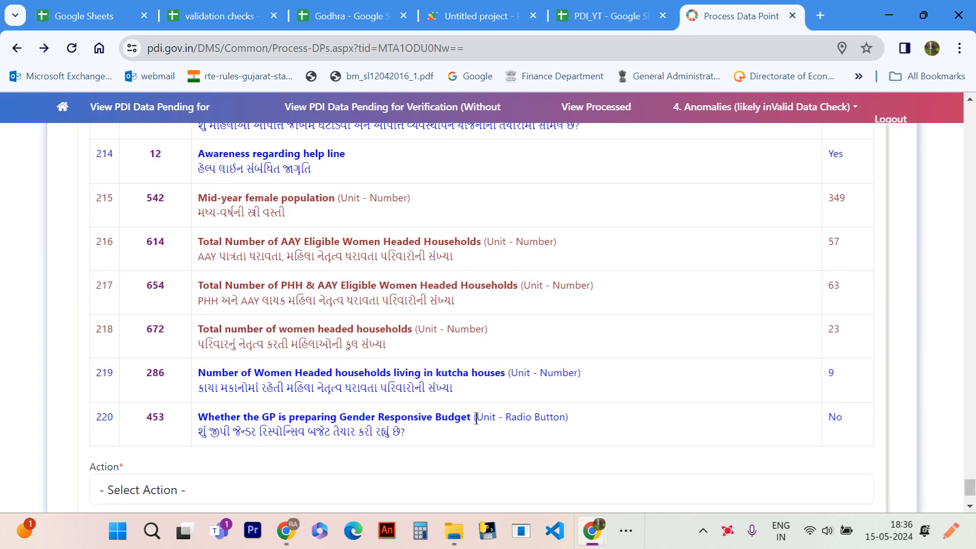
pyautogui.scroll(-2, 246, 492)
pyautogui.click(262, 383)
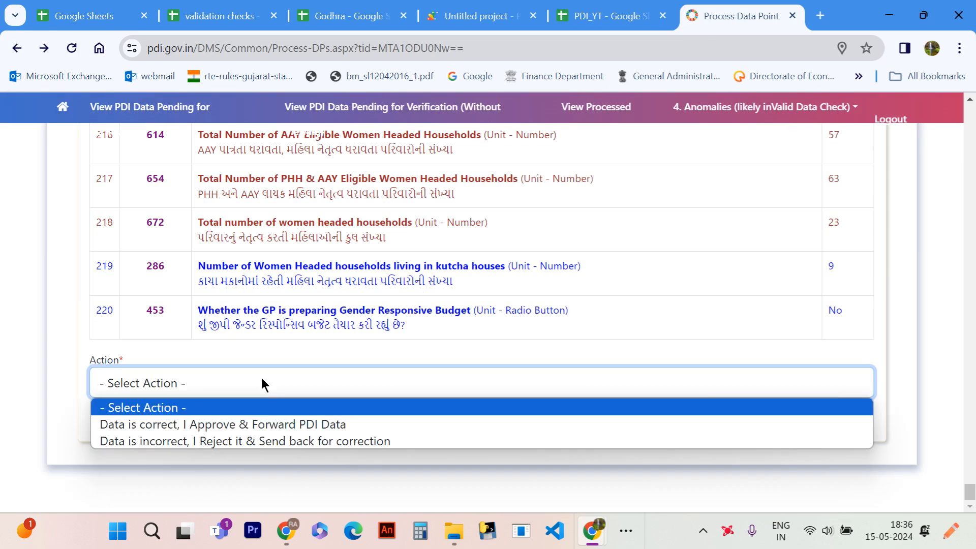
pyautogui.click(183, 442)
pyautogui.click(238, 432)
pyautogui.write('444, 499, 367, 266, 615, 247, 144, 673, 674, 295, 290, 281, 651')
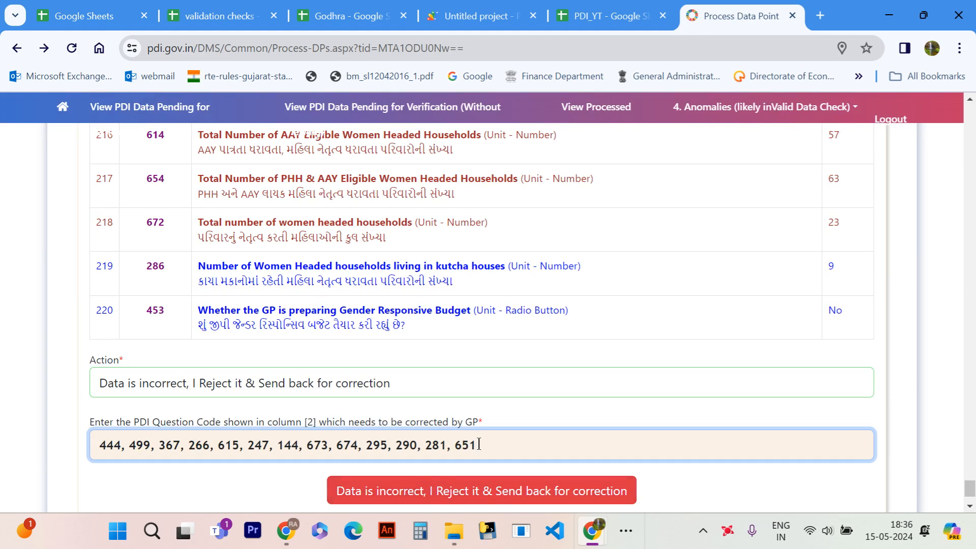
# - Clear the pasted question codes from the correction field, copy the code list from G2 of PDI_YT and return to the portal
pyautogui.moveTo(487, 442); pyautogui.dragTo(2, 411)
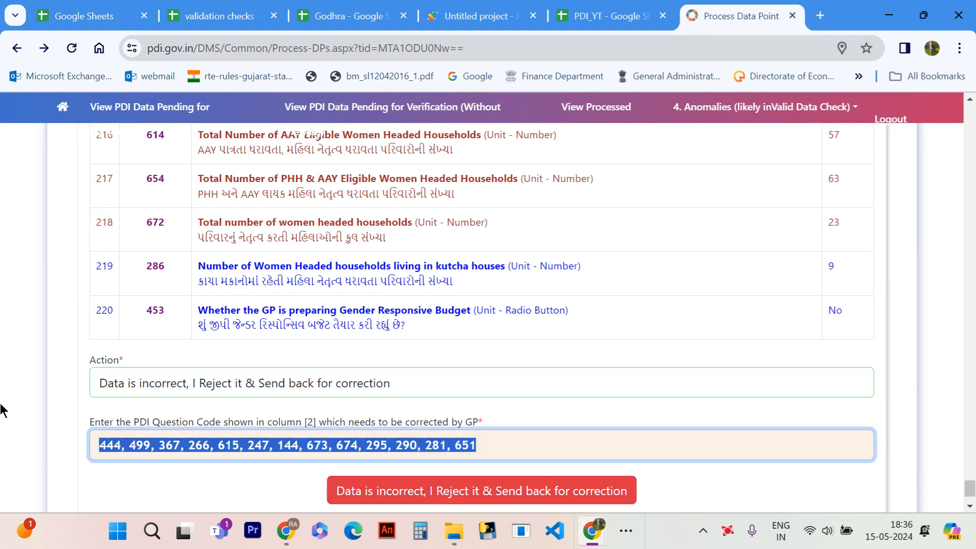
pyautogui.press('BackSpace')
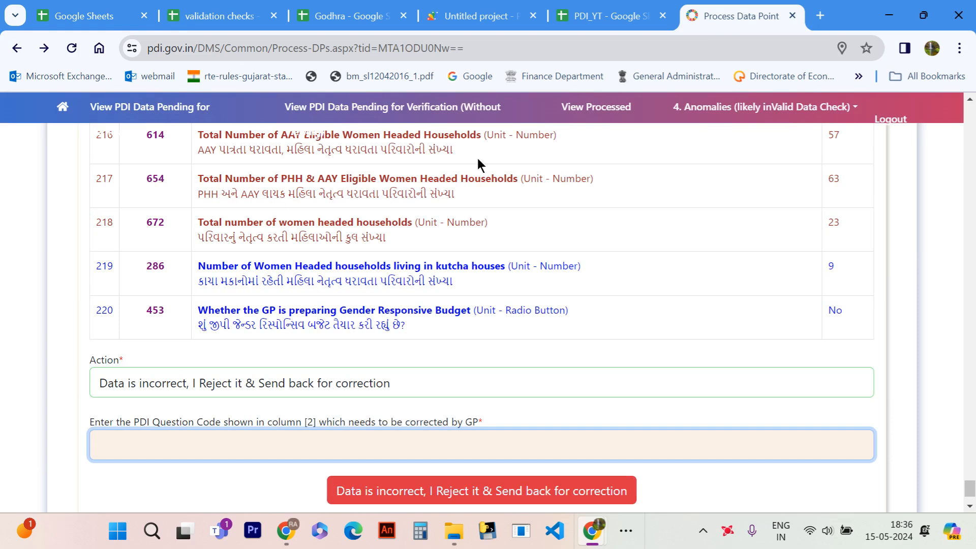
pyautogui.click(634, 7)
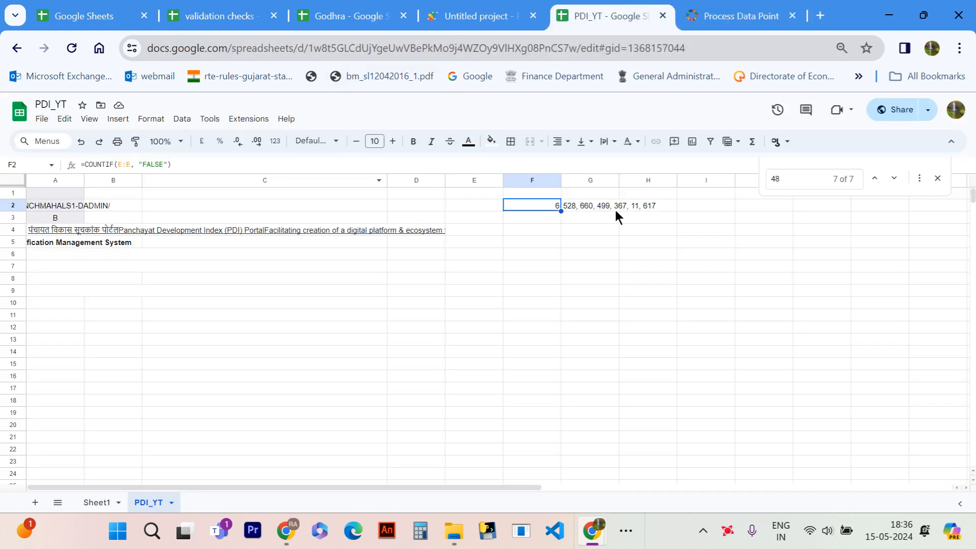
pyautogui.click(582, 206)
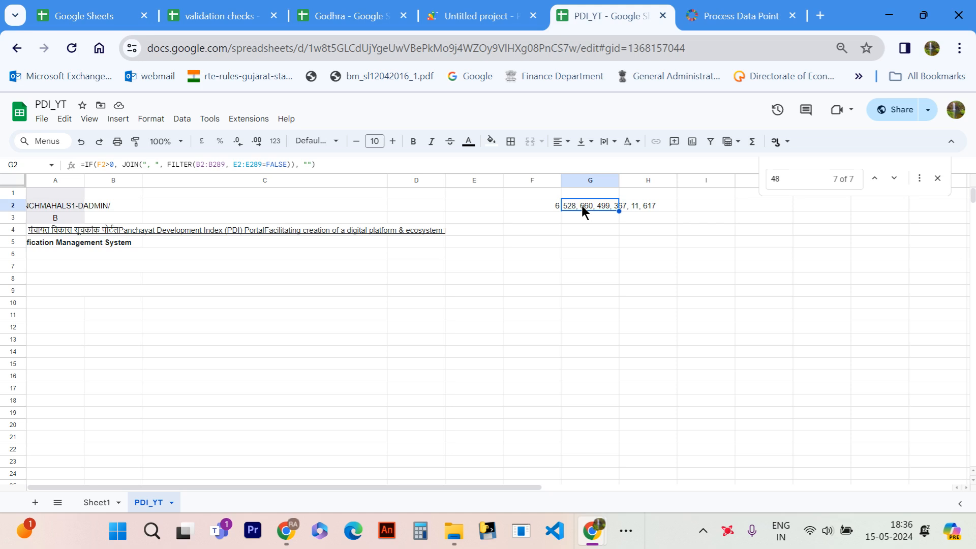
pyautogui.click(728, 14)
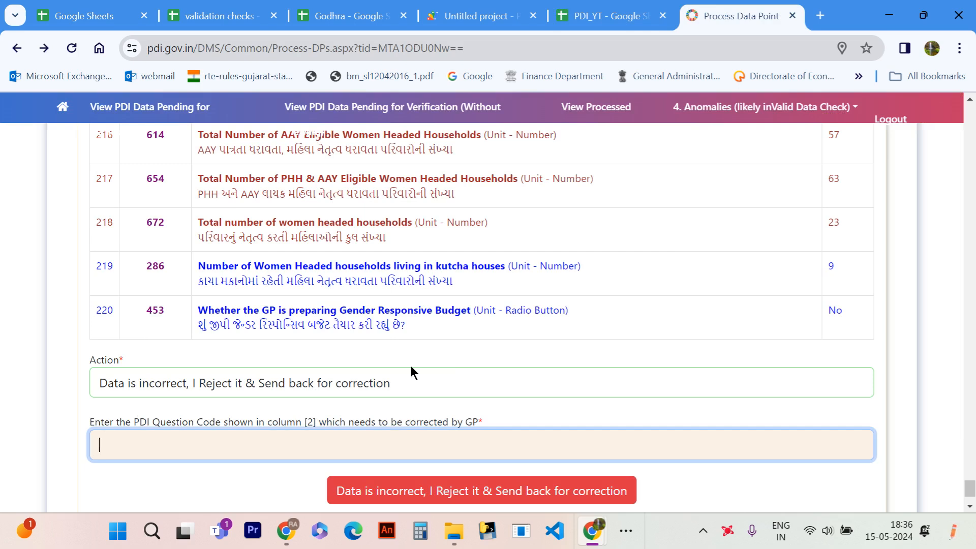
# - Open the portal's page of PDI data pending for verification and look through the available Field Office options
pyautogui.scroll(20, 846, 167)
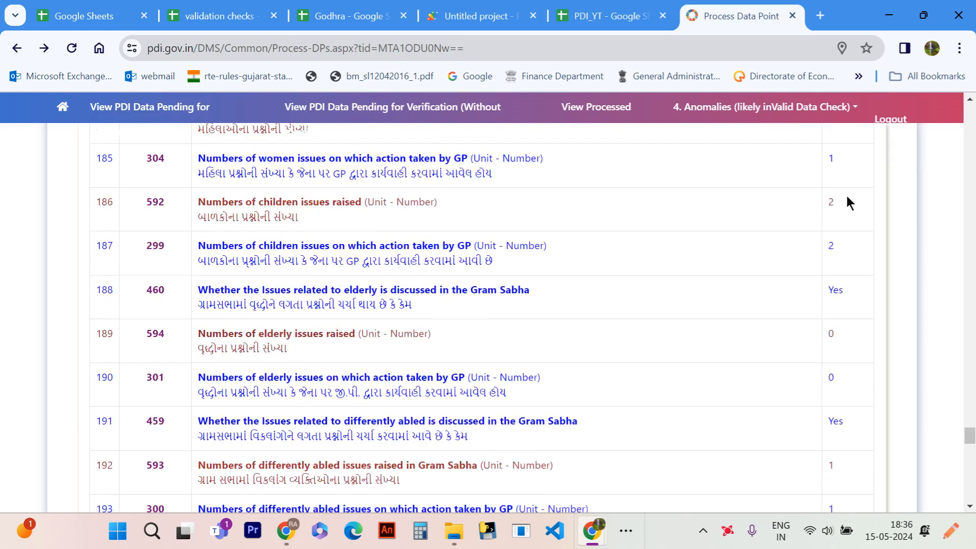
pyautogui.moveTo(970, 426); pyautogui.dragTo(972, 116)
pyautogui.scroll(3, 437, 254)
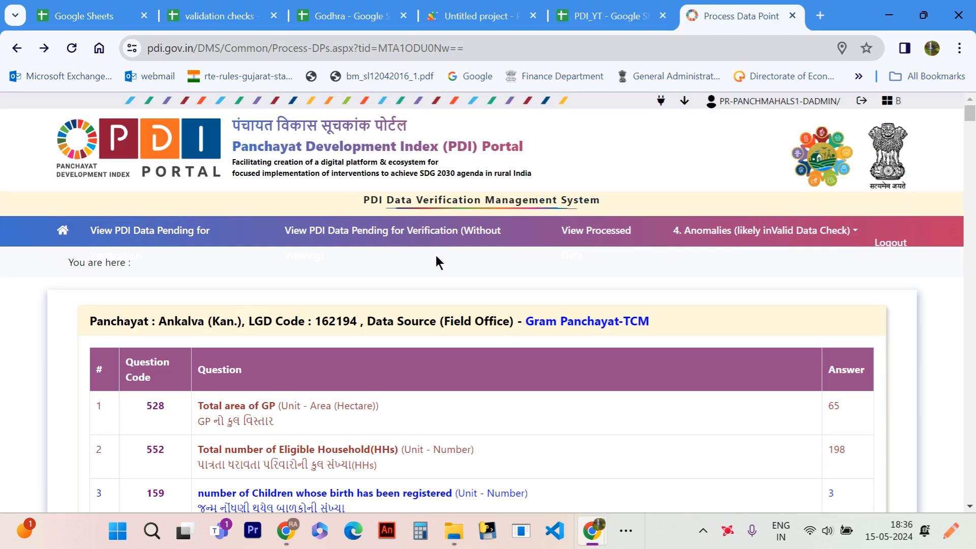
pyautogui.click(131, 243)
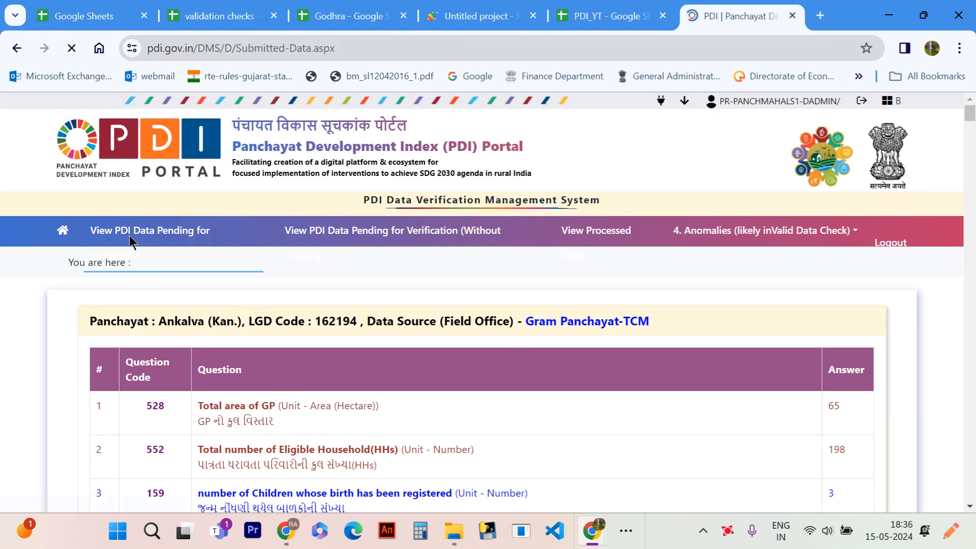
pyautogui.scroll(-2, 356, 297)
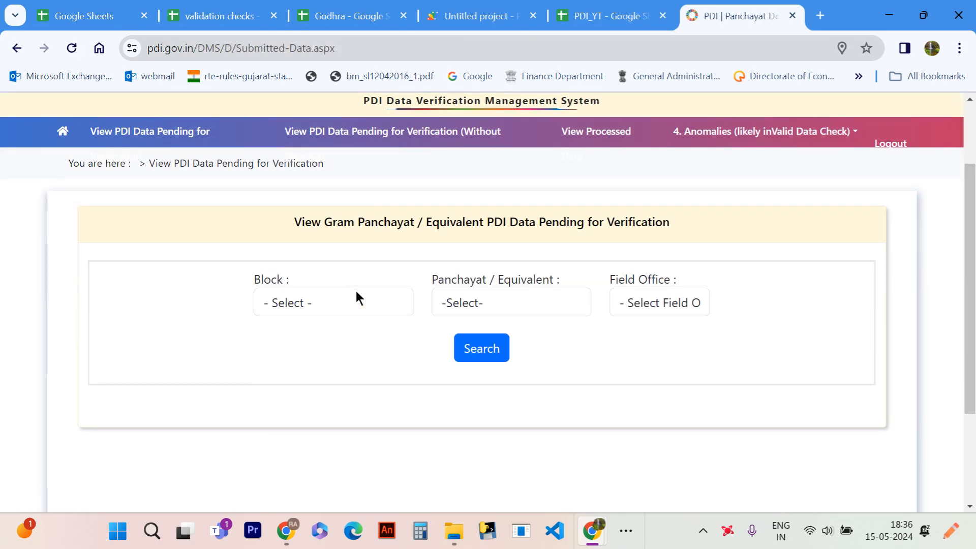
pyautogui.click(645, 300)
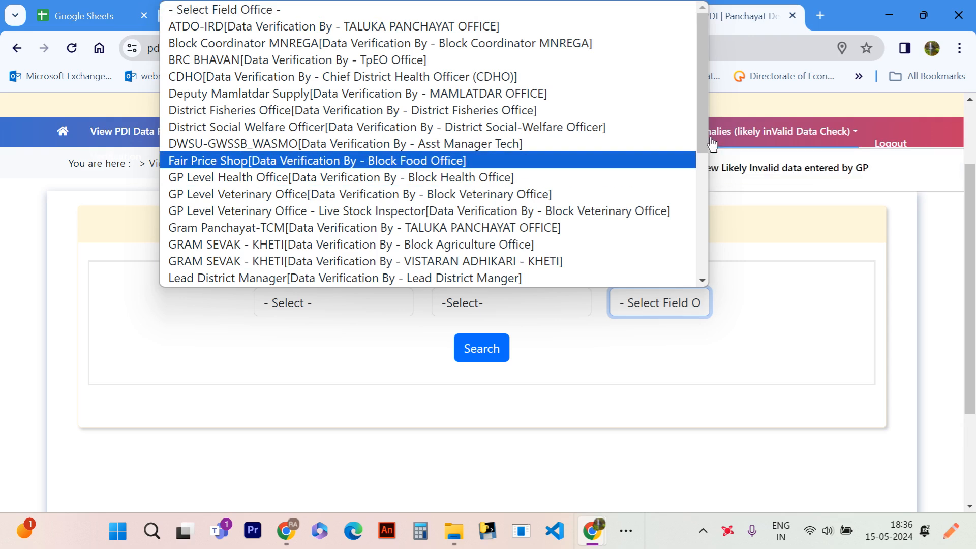
pyautogui.moveTo(704, 124); pyautogui.dragTo(716, 241)
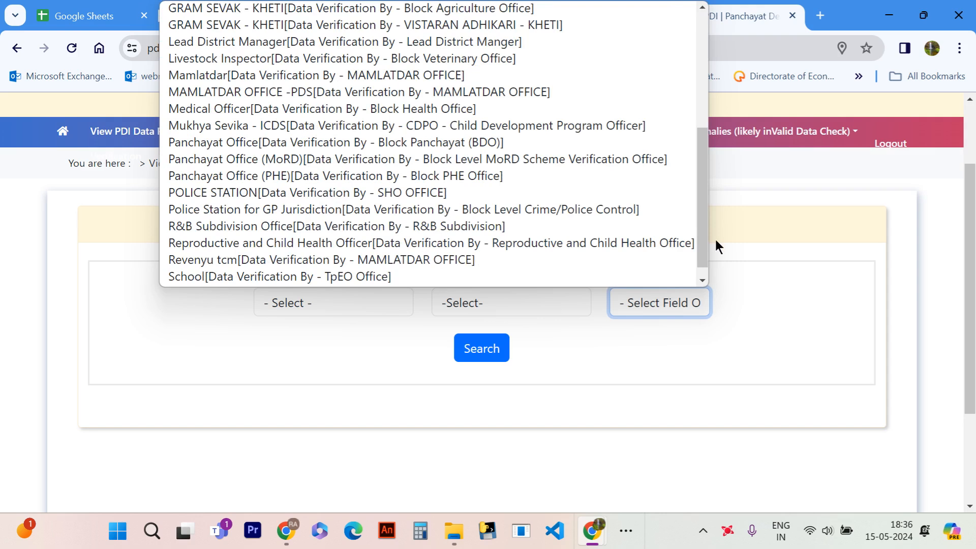
pyautogui.click(715, 237)
# - Switch to the PDI_YT spreadsheet, look over the question codes and desired answers in Sheet1, and return to the portal's pending verification page
pyautogui.click(618, 15)
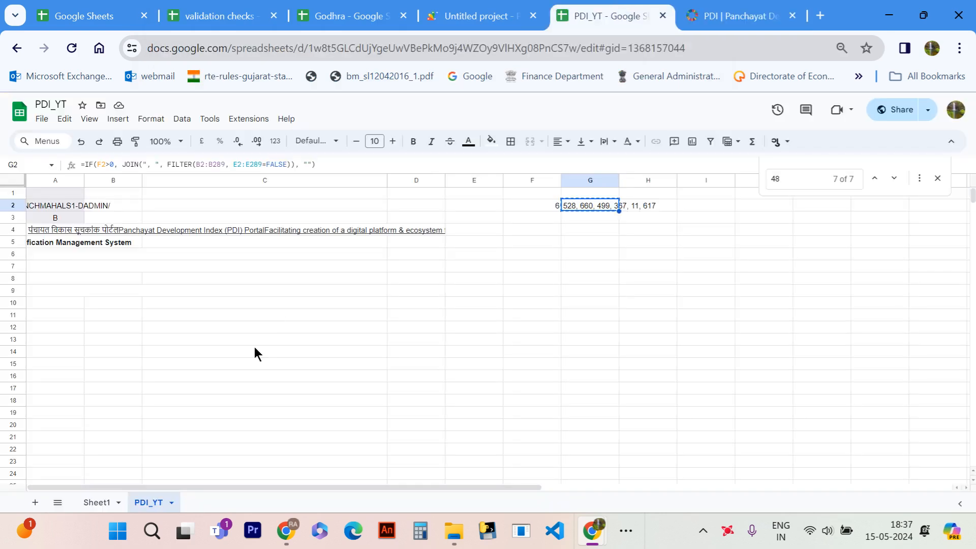
pyautogui.click(96, 502)
pyautogui.scroll(2, 162, 237)
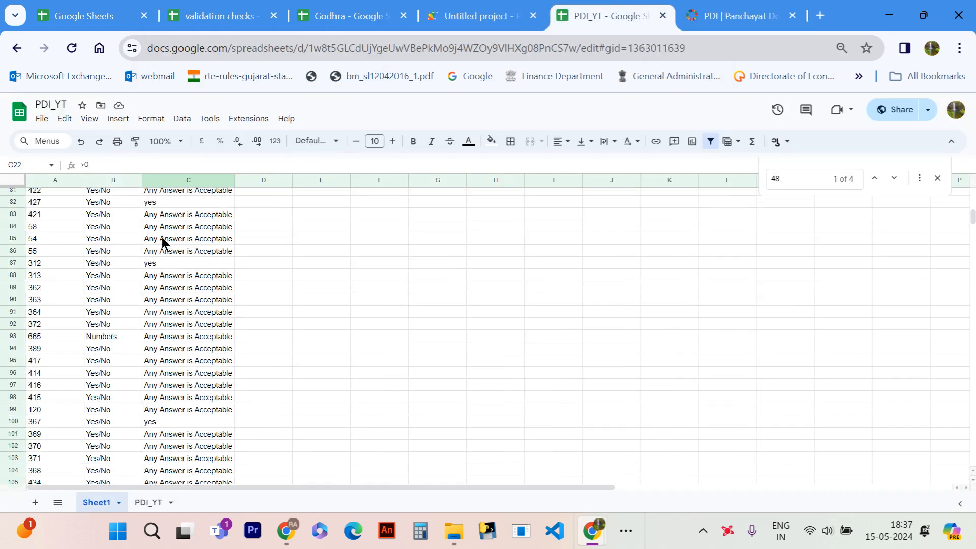
pyautogui.scroll(-7, 161, 236)
pyautogui.scroll(4, 162, 237)
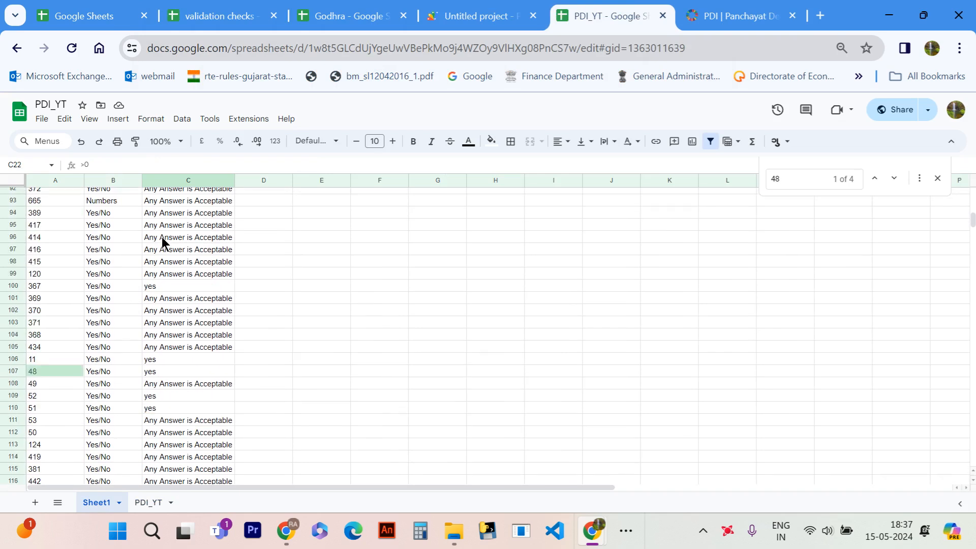
pyautogui.scroll(-1, 161, 237)
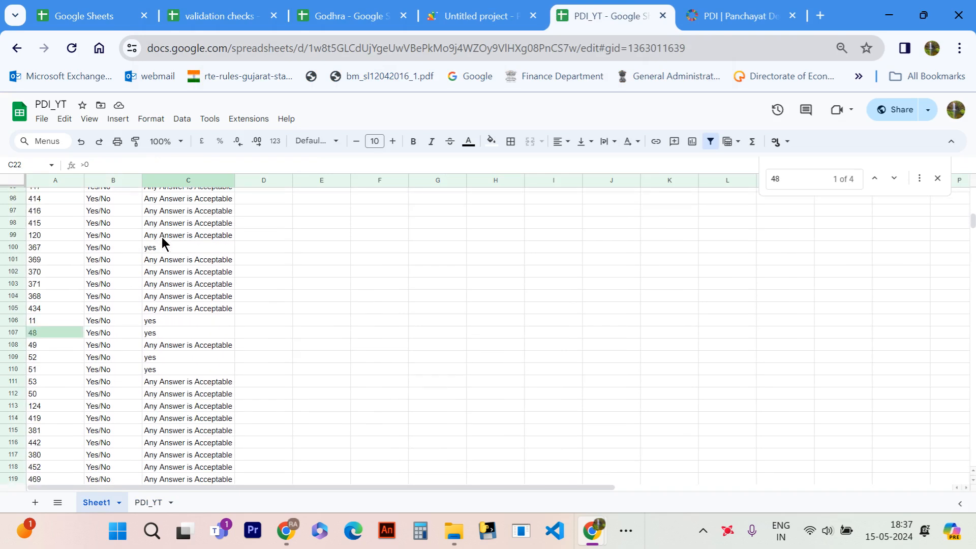
pyautogui.click(715, 7)
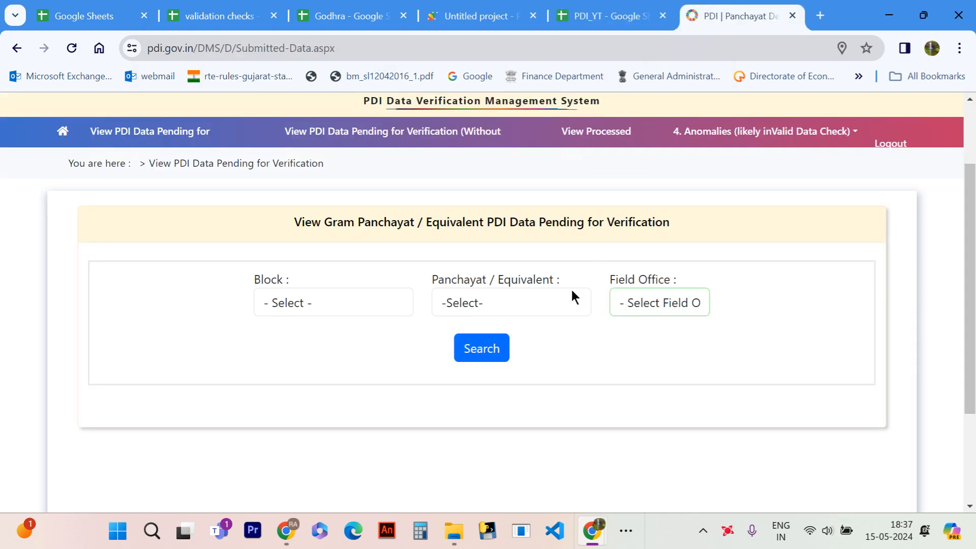
# - Switch to the PDI_YT spreadsheet, look over the desired answers in Sheet1 and open the PDI_YT sheet
pyautogui.click(615, 8)
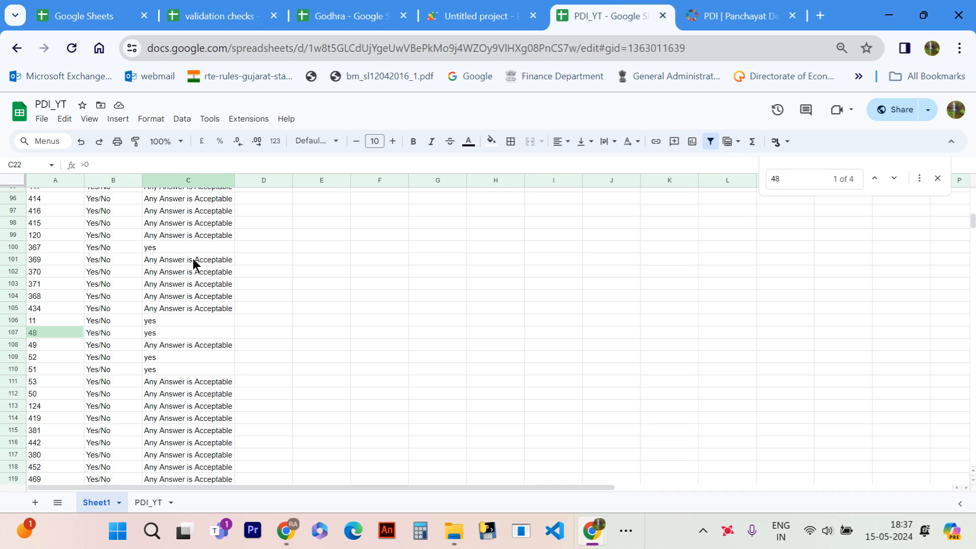
pyautogui.scroll(-1, 193, 263)
pyautogui.click(155, 503)
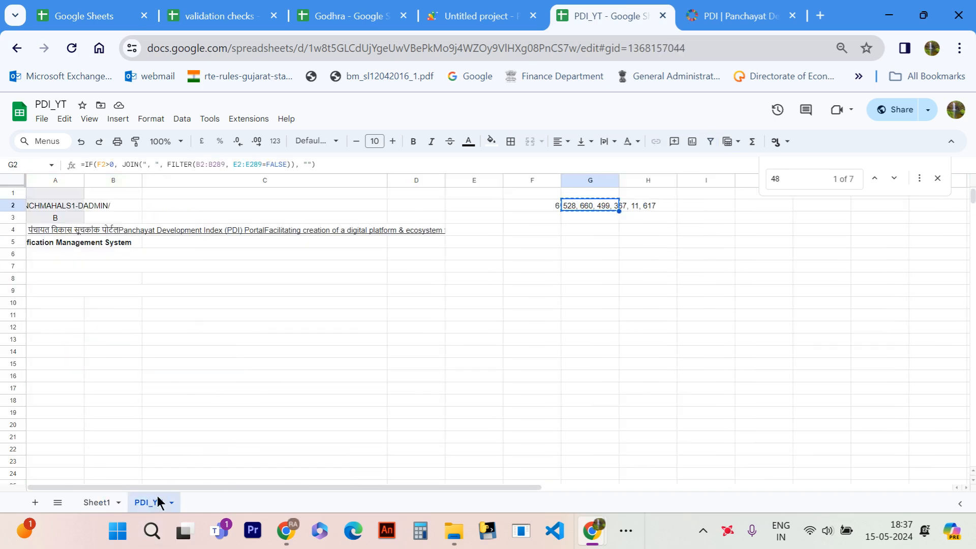
# - Move the Godhra spreadsheet into its own maximized browser window and look over the Bakhkhar sheet's TRUE/FALSE validation results
pyautogui.moveTo(338, 16); pyautogui.dragTo(419, 96)
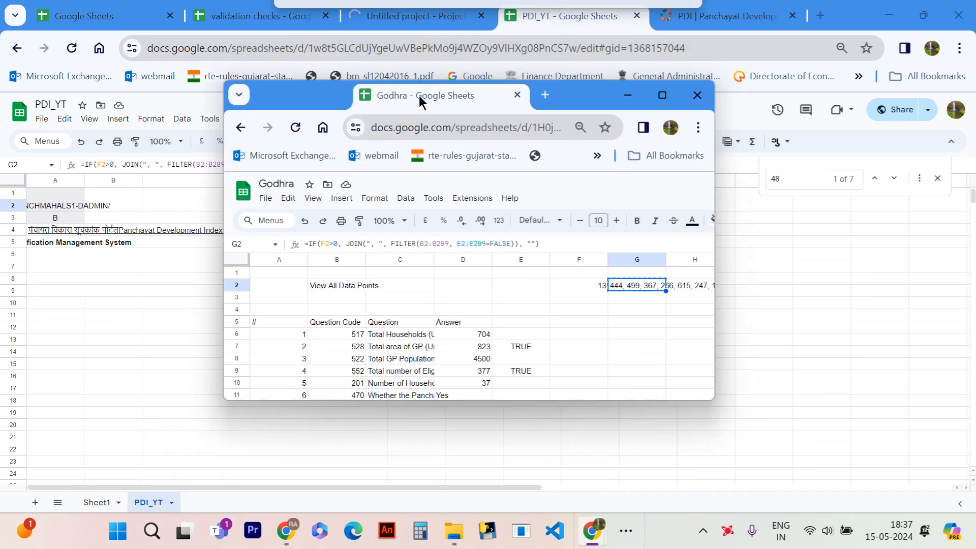
pyautogui.click(662, 95)
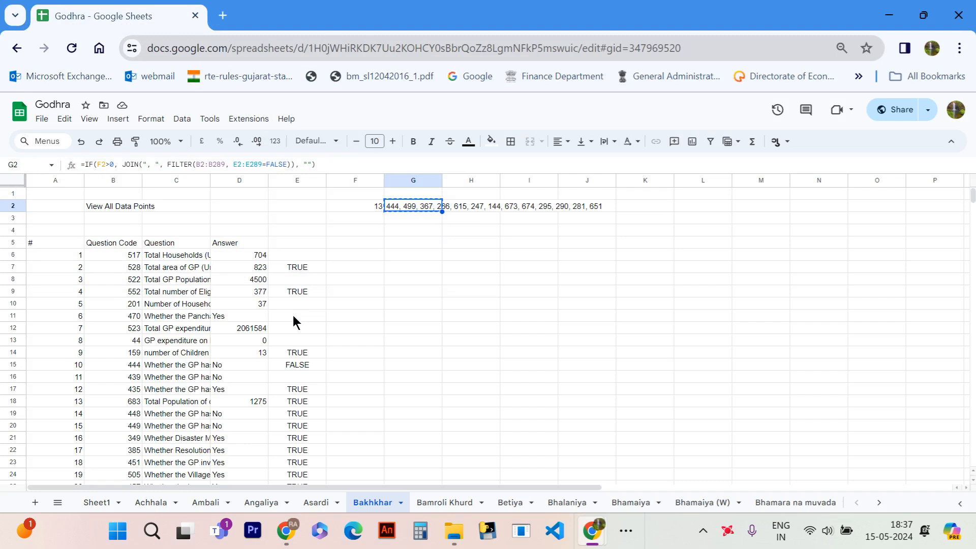
pyautogui.scroll(-3, 292, 316)
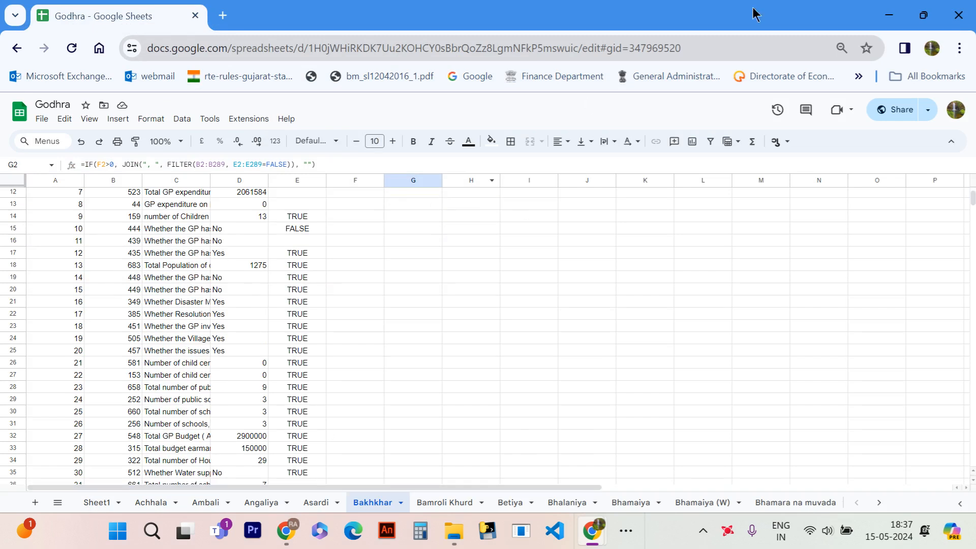
# - Go to the Google Sheets home list and open the PDI_GP_Data_283 spreadsheet
pyautogui.click(19, 120)
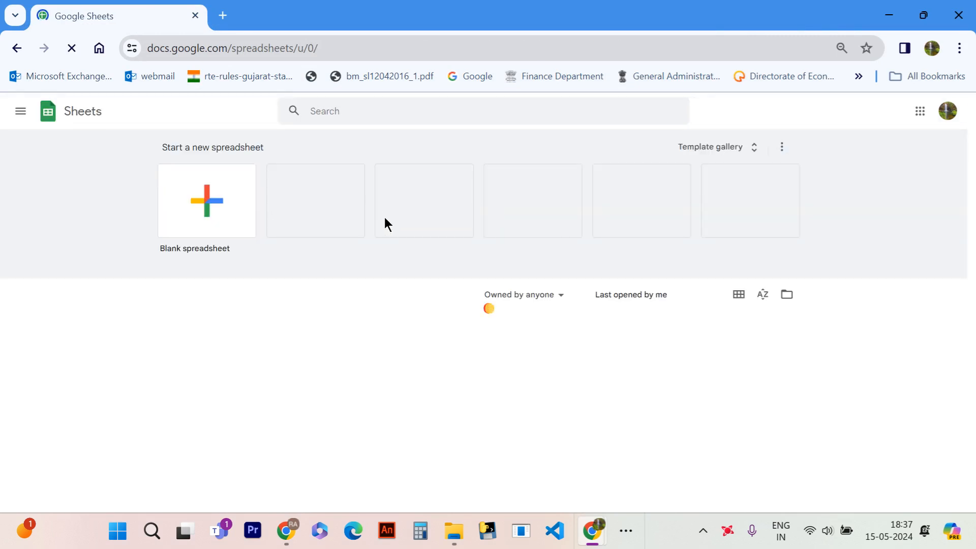
pyautogui.scroll(-1, 414, 316)
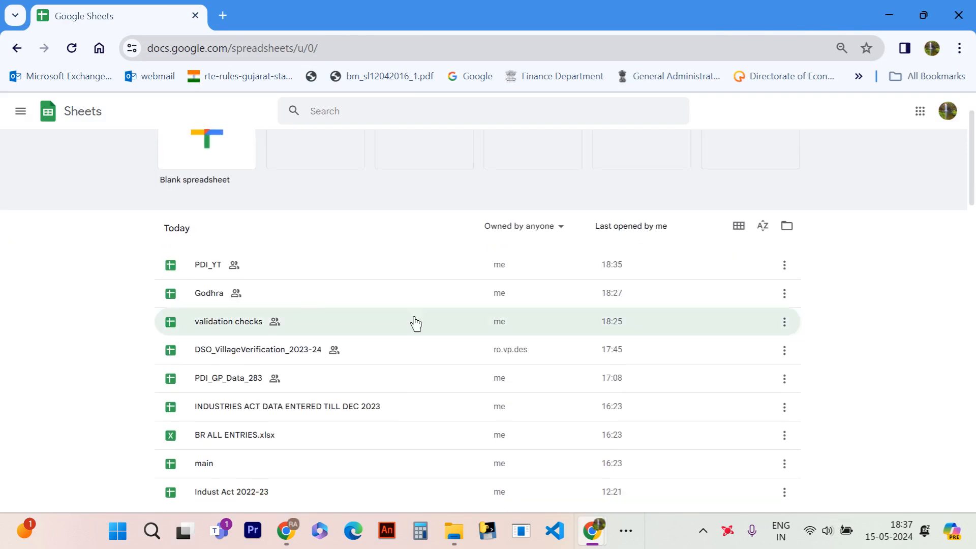
pyautogui.scroll(-2, 257, 325)
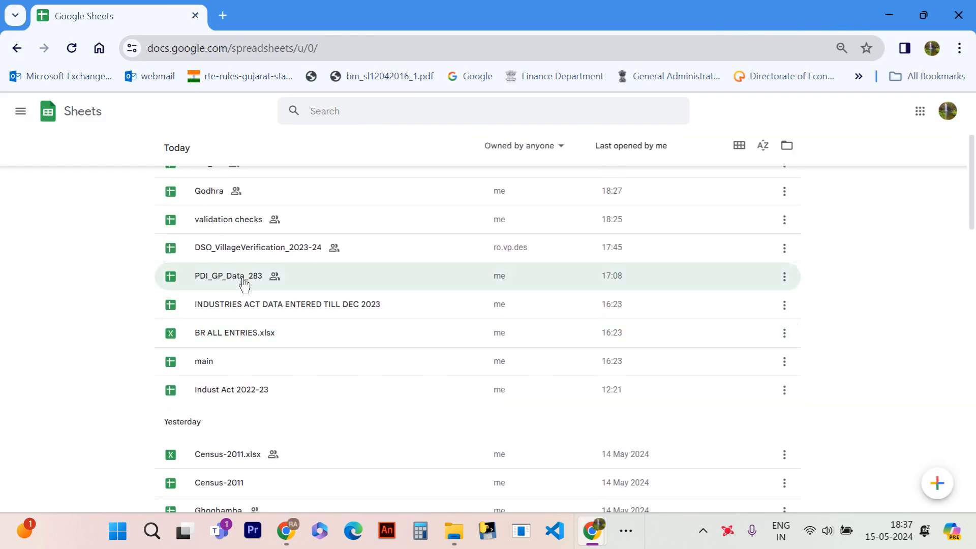
pyautogui.click(242, 278)
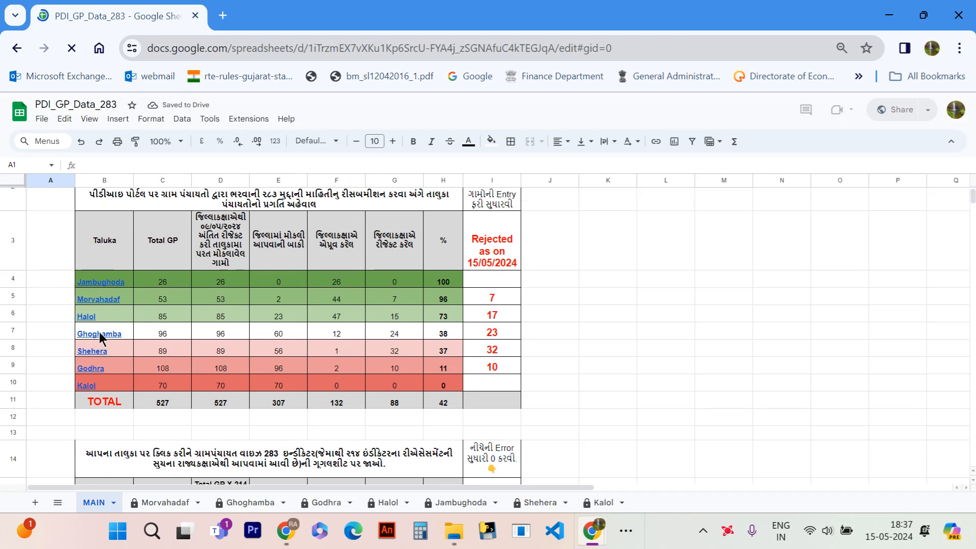
# - Open the spreadsheet linked to the Ghoghamba taluka in the MAIN sheet's indicator entry table
pyautogui.scroll(-3, 100, 334)
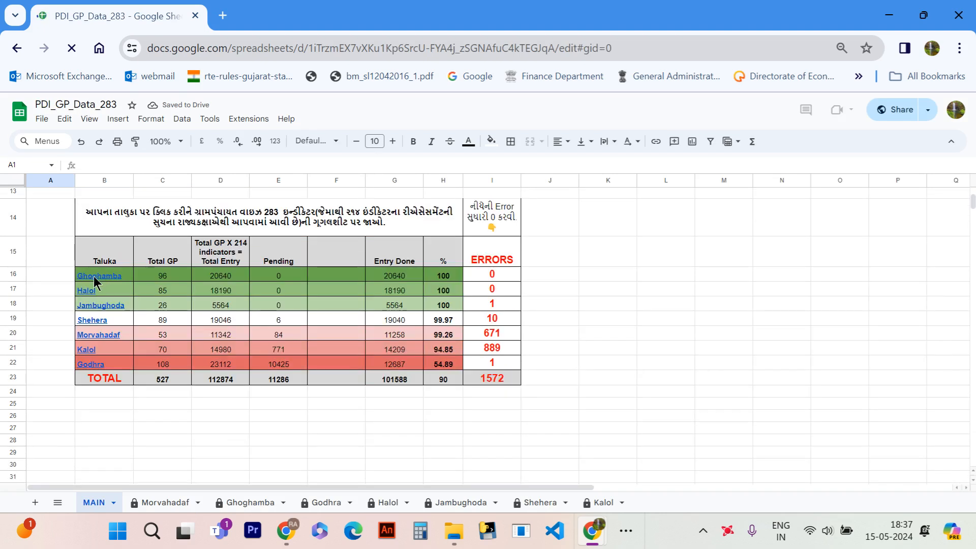
pyautogui.click(95, 279)
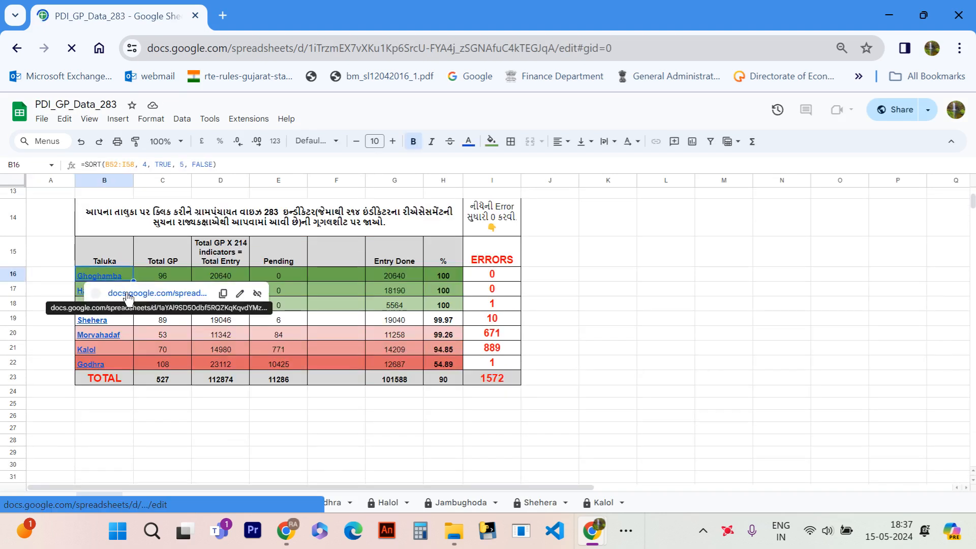
pyautogui.click(128, 293)
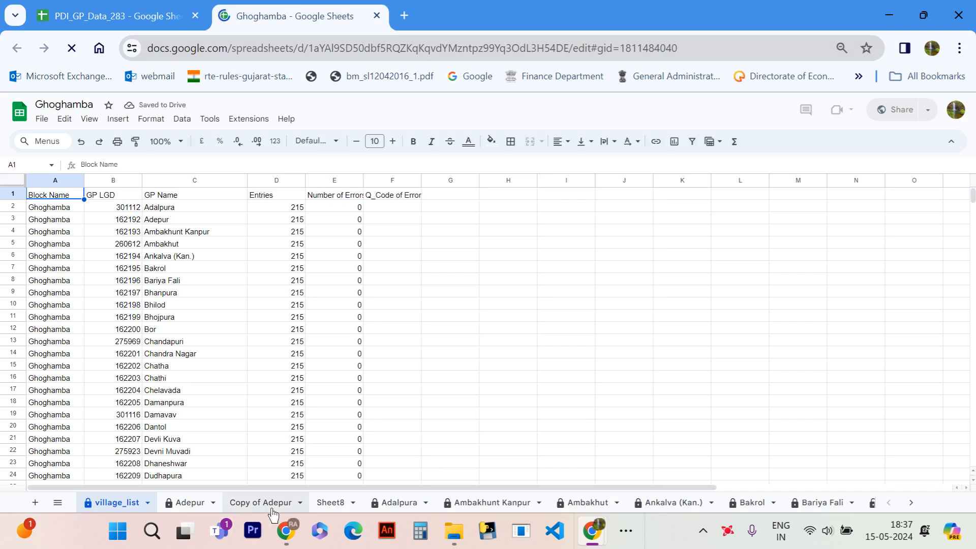
# - Look through the Adalpura, Ambakhunt Kanpur and Ambakhut sheets, examining the answers, desired answers and validation columns
pyautogui.click(327, 507)
pyautogui.click(399, 503)
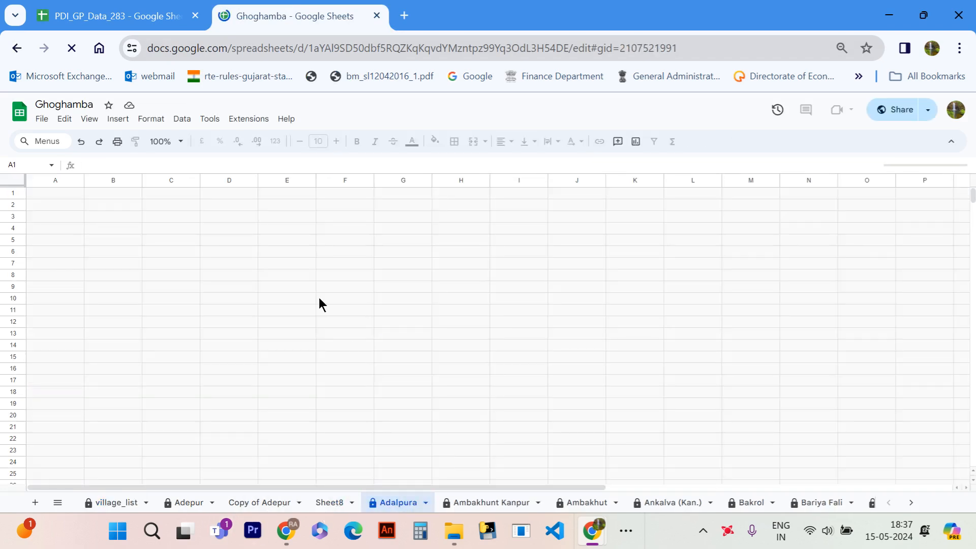
pyautogui.hscroll(10, 279, 285)
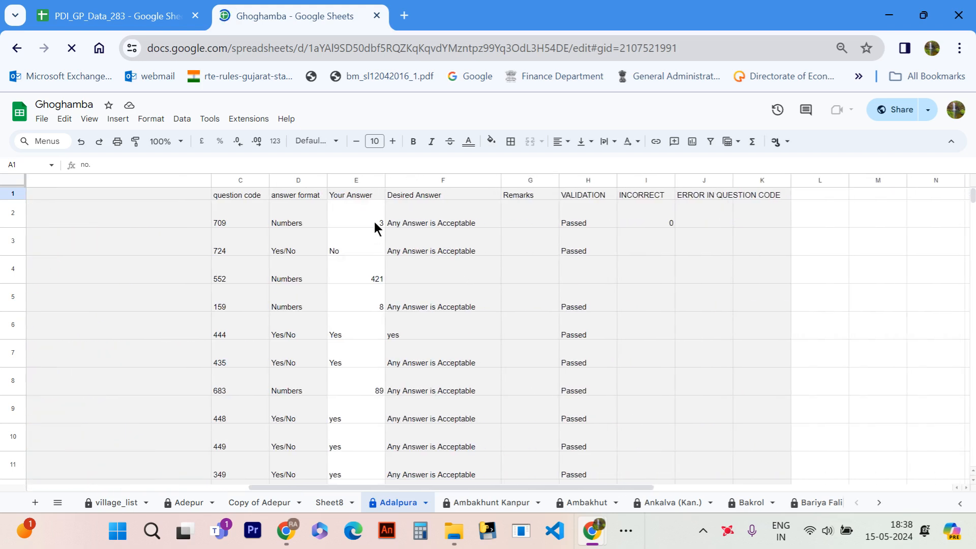
pyautogui.click(489, 502)
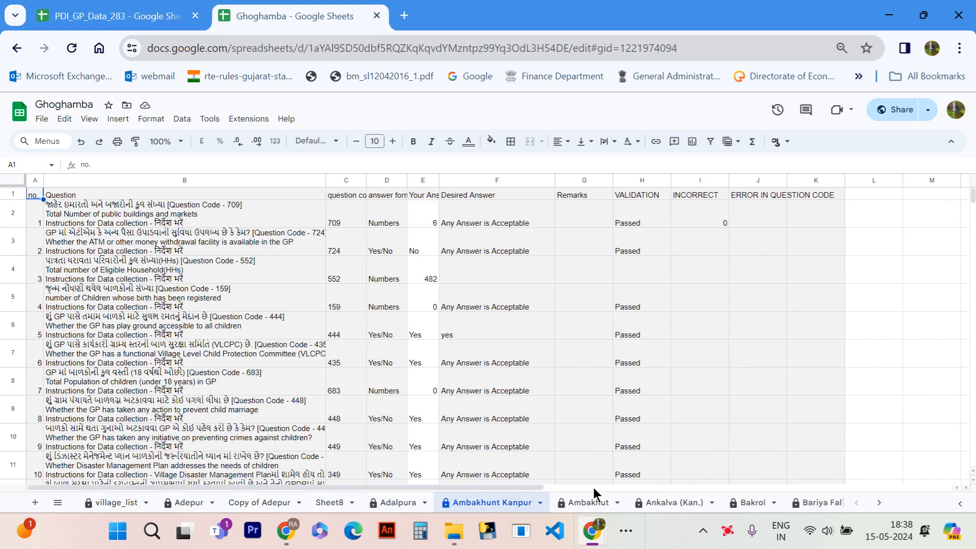
pyautogui.click(586, 503)
pyautogui.hscroll(5, 766, 224)
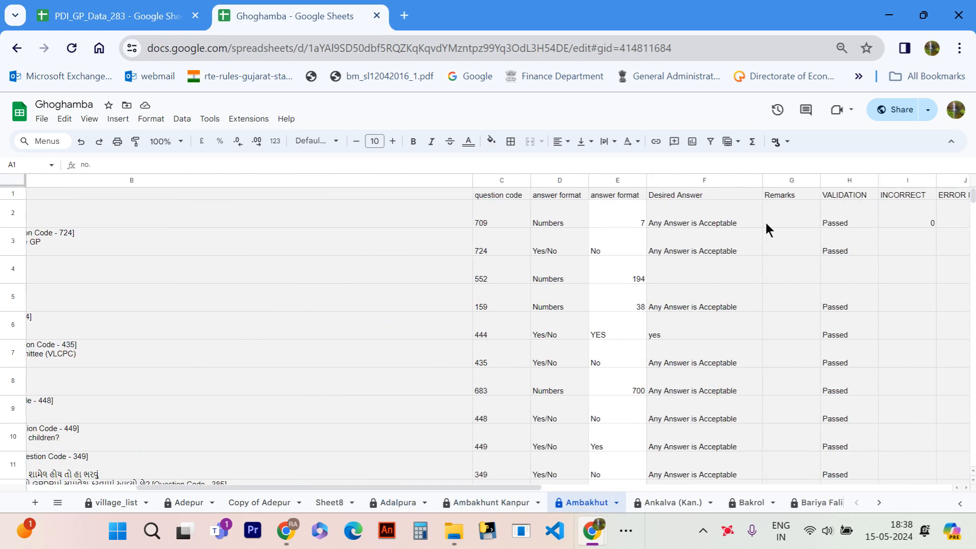
pyautogui.click(788, 223)
pyautogui.press('Left')
pyautogui.press('Left')
pyautogui.press('Left')
pyautogui.press('Left')
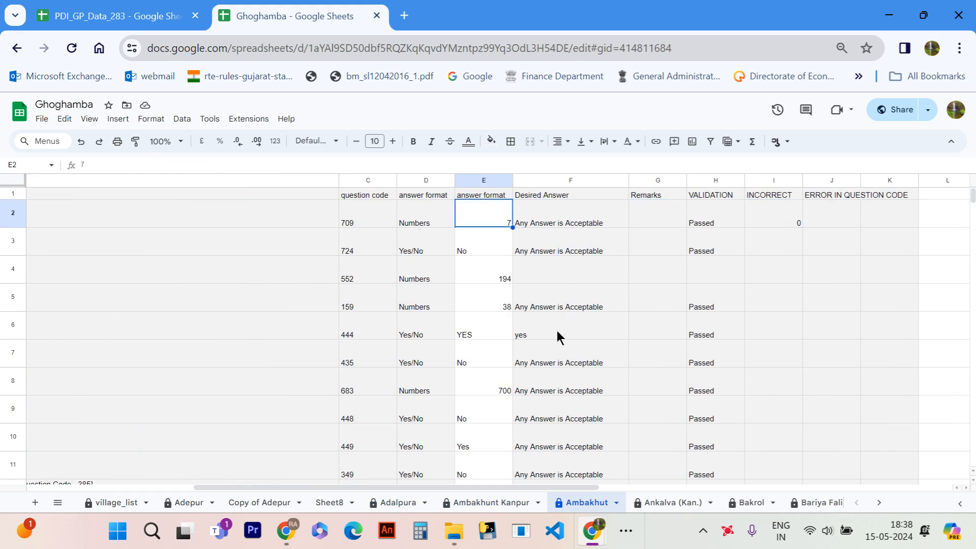
# - Set Ambakhut's answer for question code 444 to "no" and check the incorrect count and error code cells
pyautogui.scroll(-1, 557, 331)
pyautogui.click(475, 310)
pyautogui.write('r')
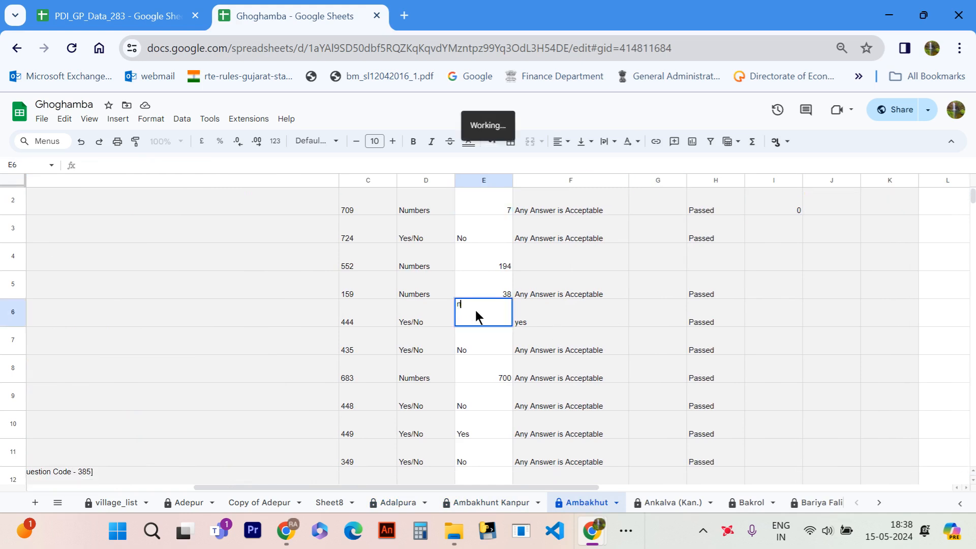
pyautogui.write('o')
pyautogui.press('Return')
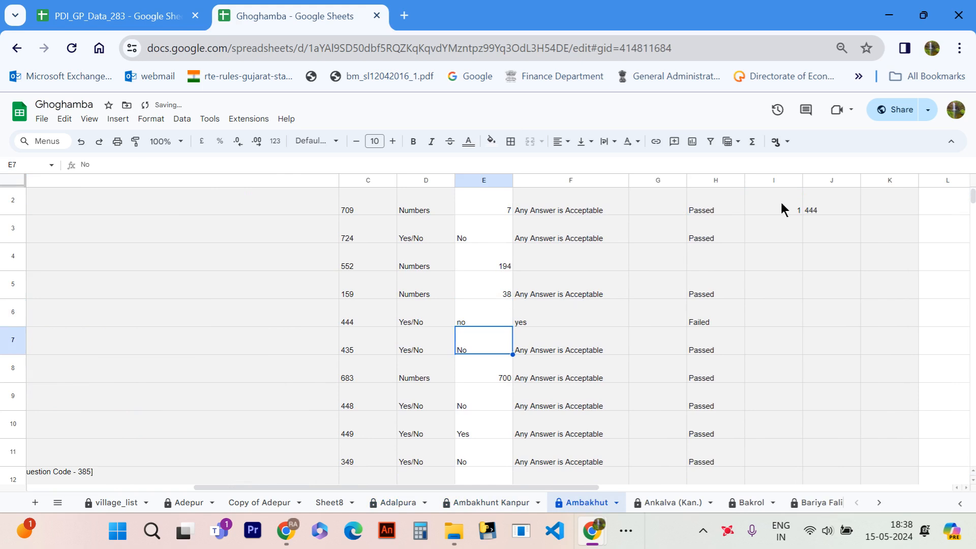
pyautogui.scroll(1, 782, 206)
pyautogui.click(794, 220)
pyautogui.click(836, 226)
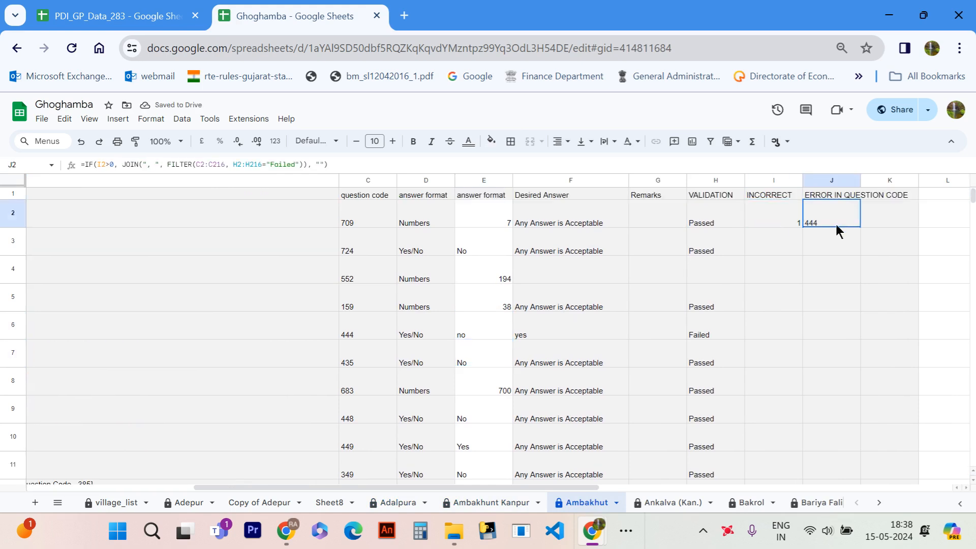
# - Set Ambakhut's answer for question code 444 to "yes"
pyautogui.click(479, 330)
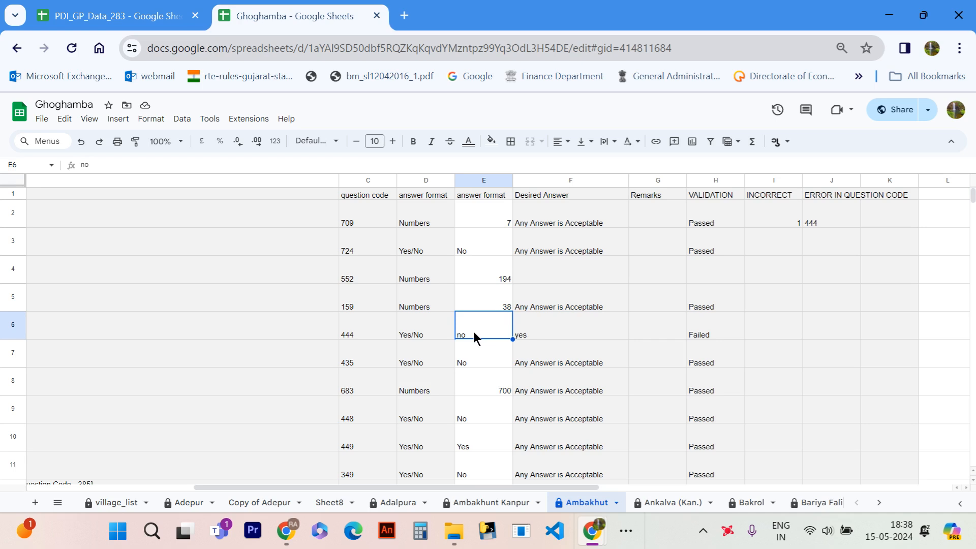
pyautogui.write('yes')
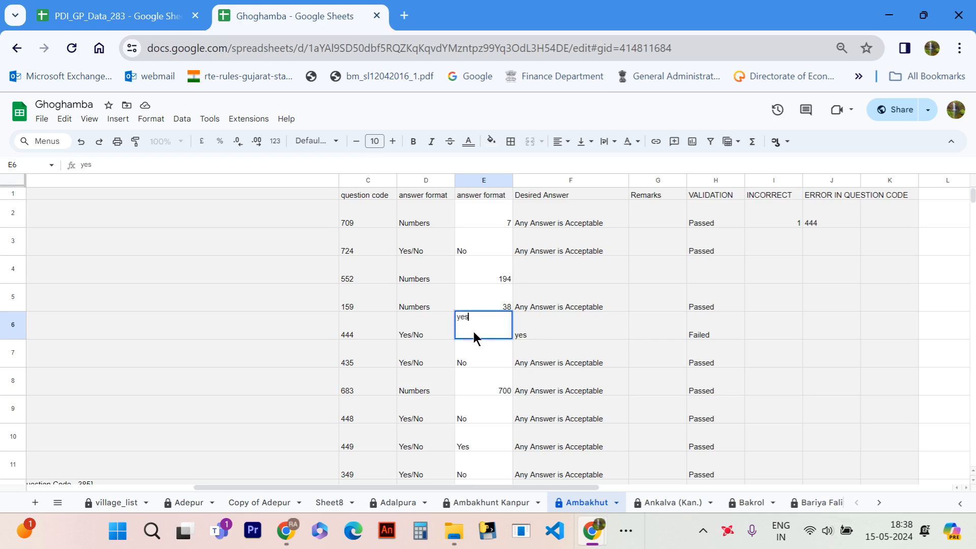
pyautogui.press('Return')
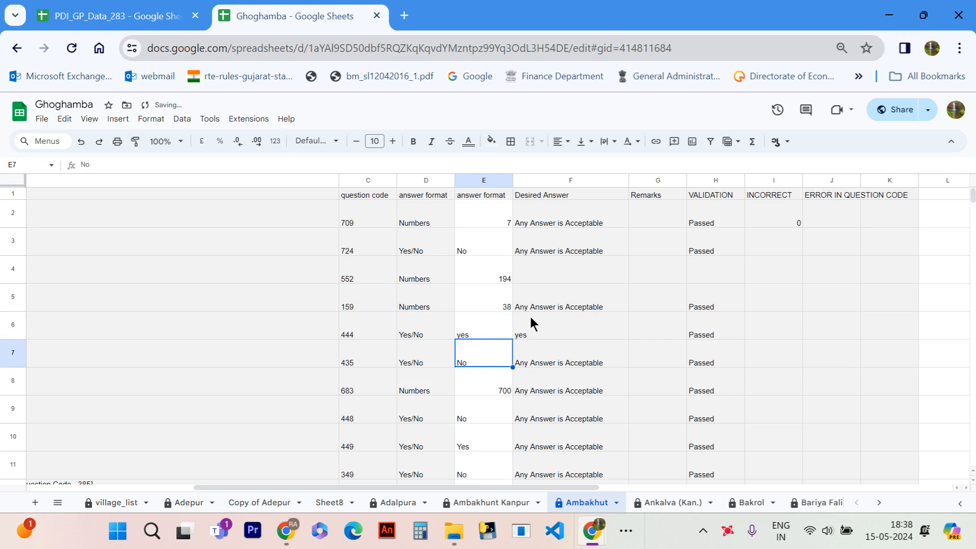
# - Return to PDI_GP_Data_283 and examine the MAIN sheet's taluka progress and error tables, briefly revisiting the Ghoghamba spreadsheet
pyautogui.click(153, 16)
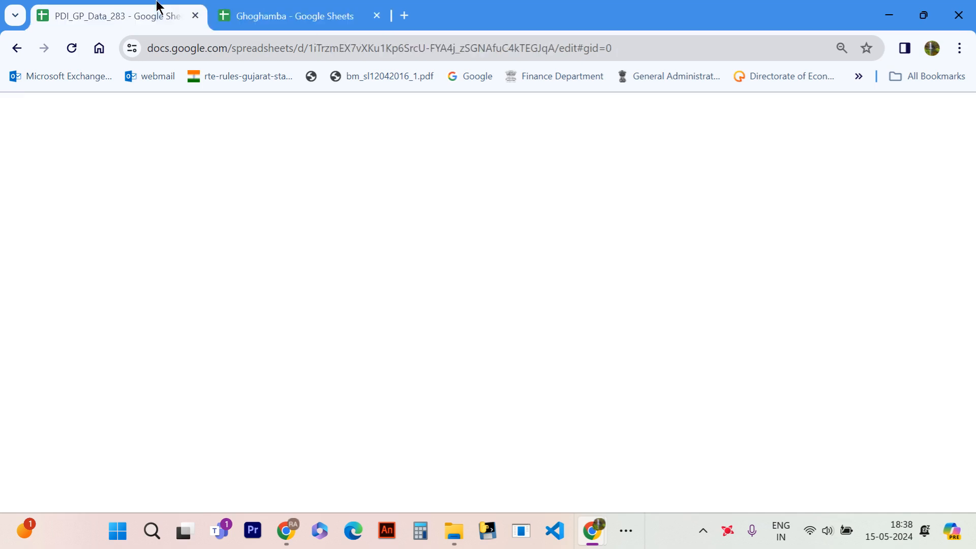
pyautogui.scroll(5, 247, 304)
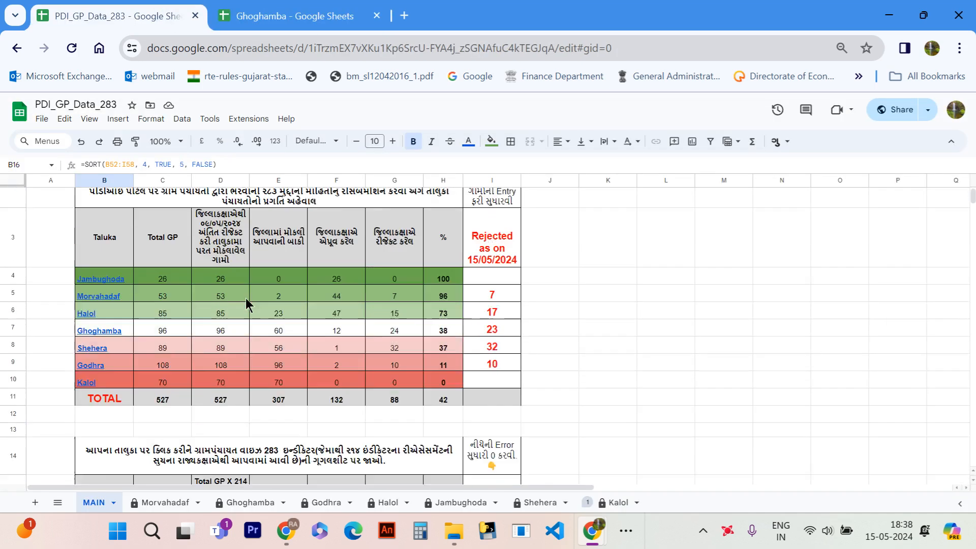
pyautogui.scroll(-4, 246, 304)
pyautogui.scroll(-3, 250, 303)
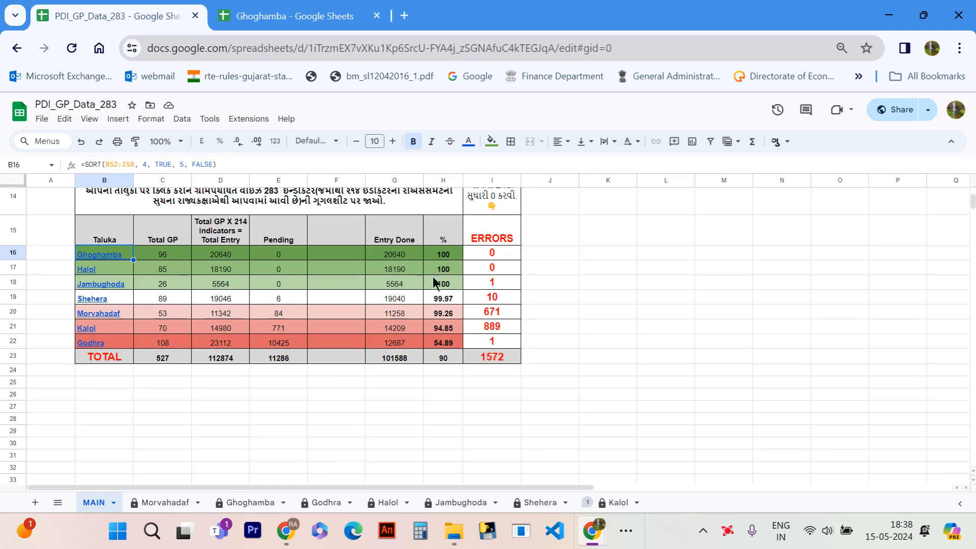
pyautogui.scroll(5, 337, 327)
pyautogui.click(338, 325)
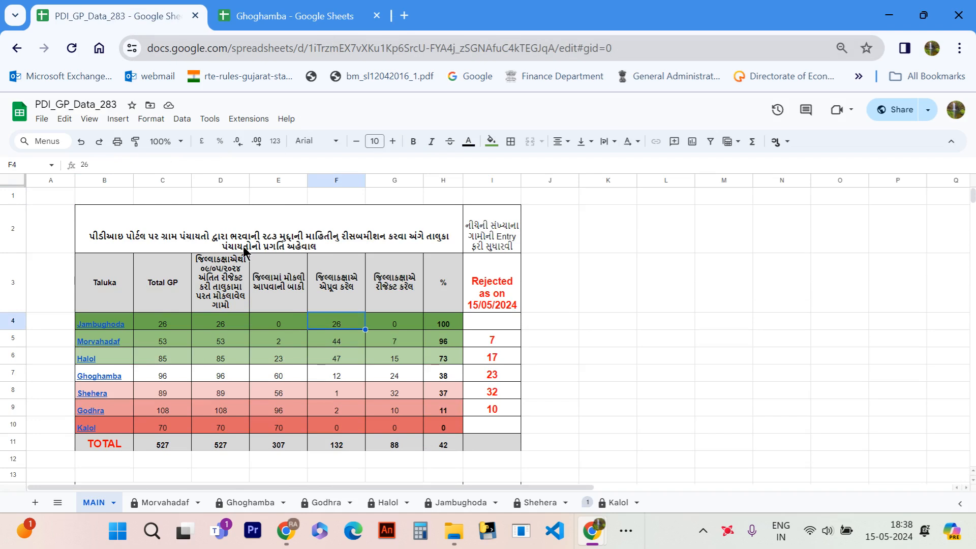
pyautogui.scroll(-1, 244, 249)
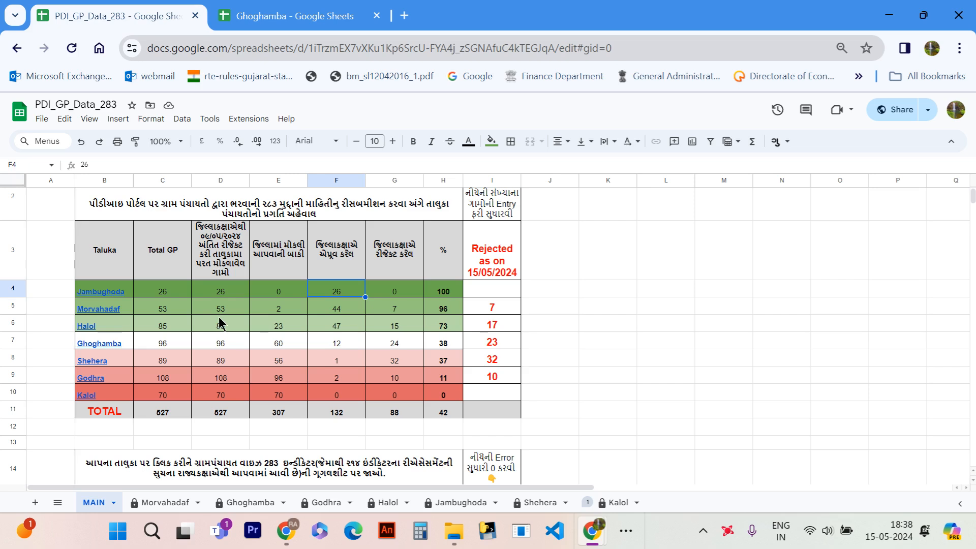
pyautogui.click(335, 12)
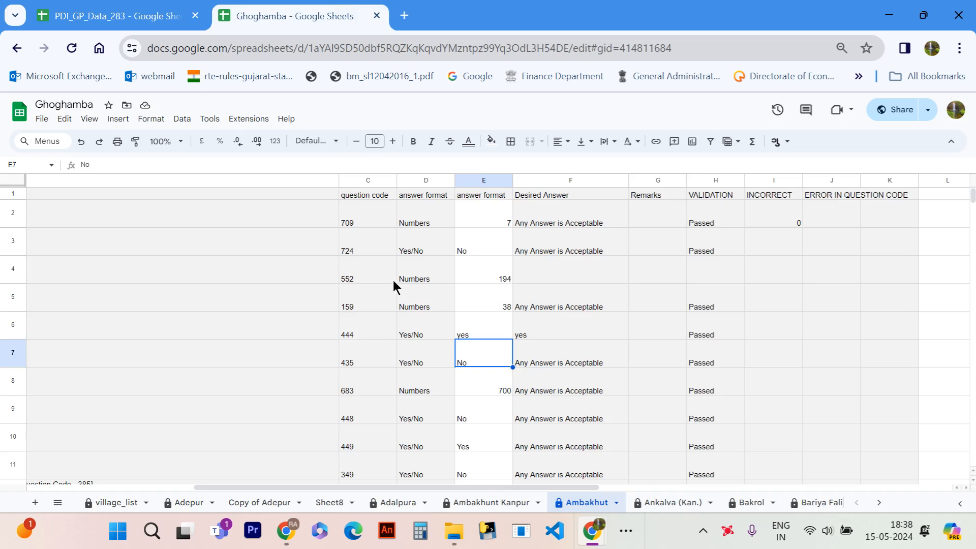
pyautogui.click(126, 7)
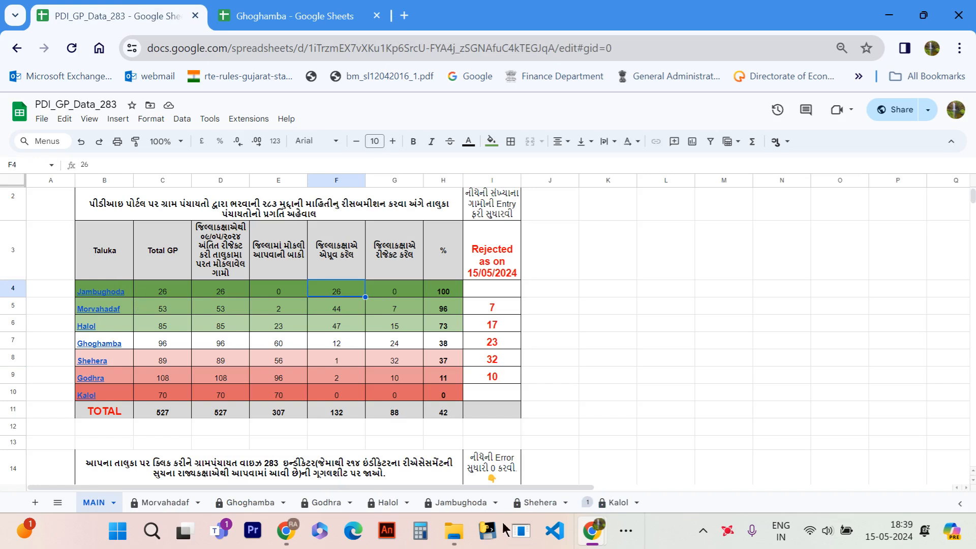
# - Switch to the window with the PDI_YT spreadsheet and look over its Sheet1, PDI_YT sheet and available file options
pyautogui.moveTo(595, 531)
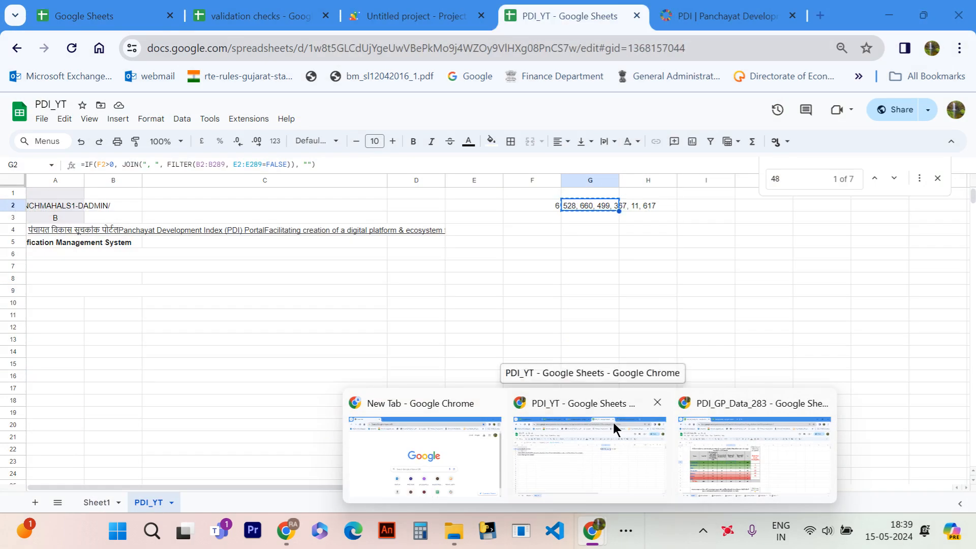
pyautogui.click(613, 422)
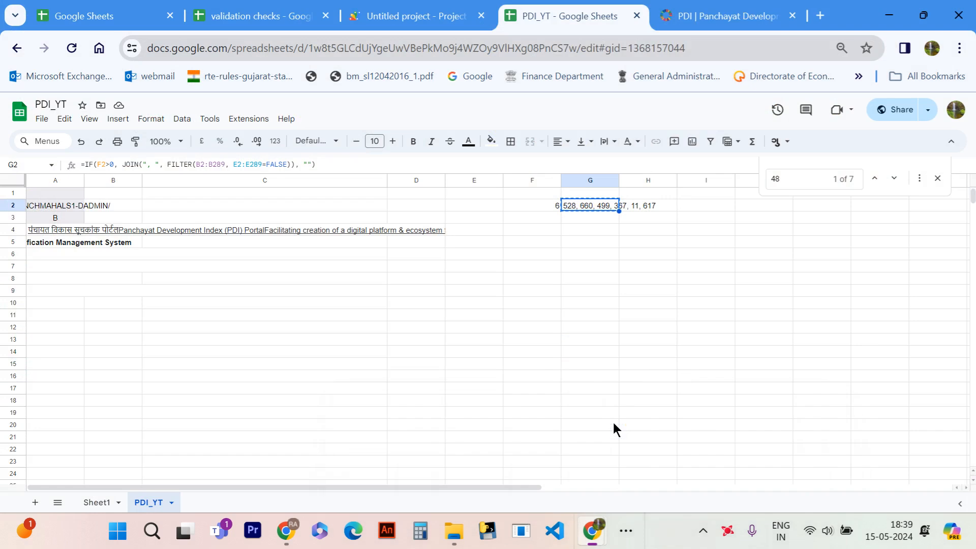
pyautogui.click(98, 504)
pyautogui.click(134, 504)
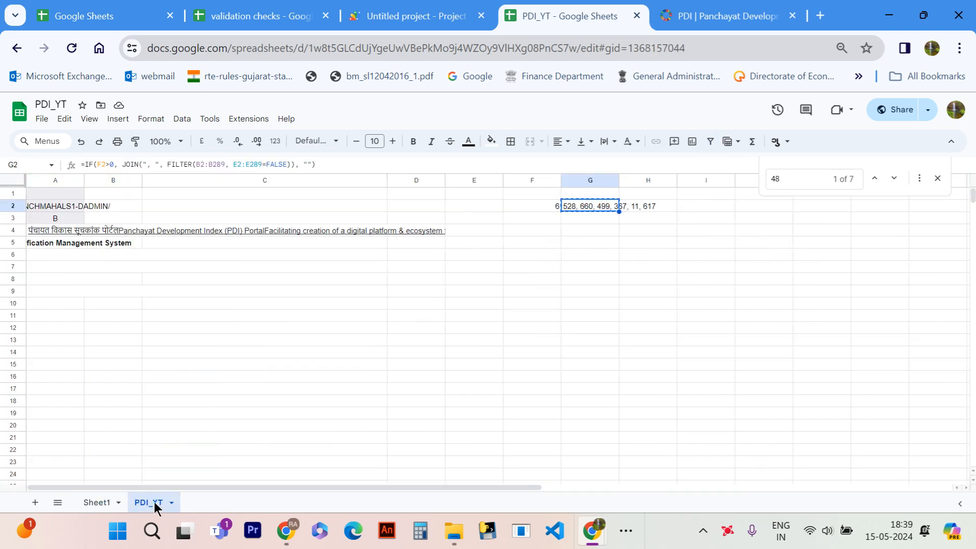
pyautogui.click(42, 122)
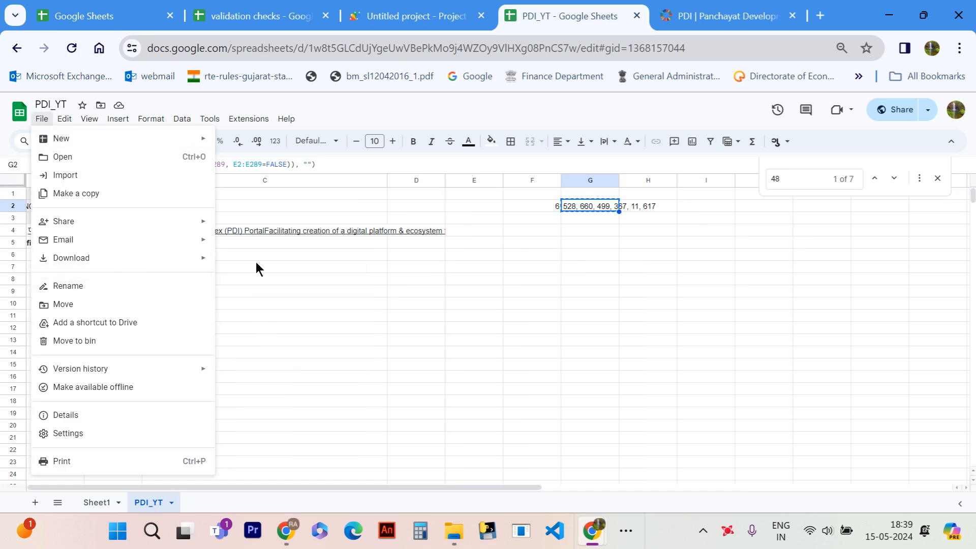
pyautogui.click(260, 292)
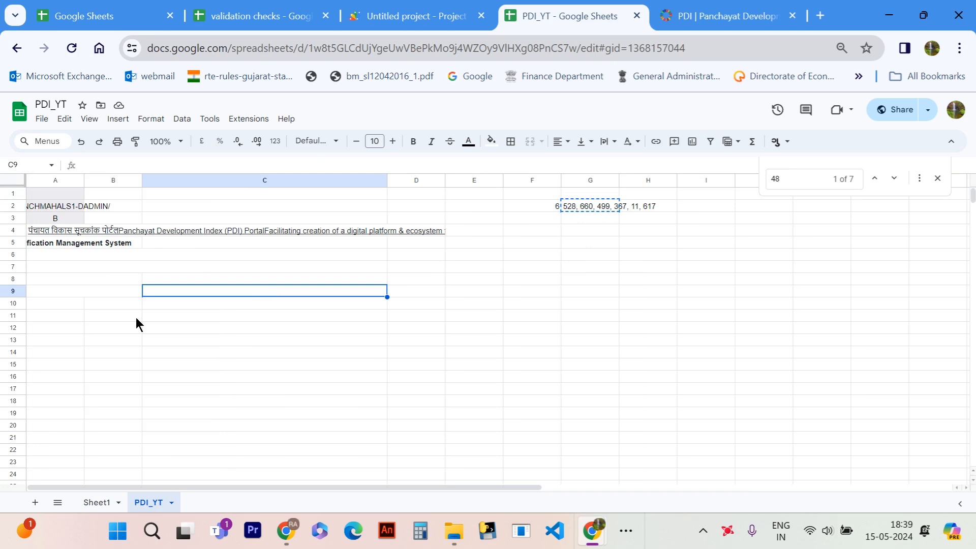
# - Review the copy option for the PDI_YT spreadsheet and inspect the validation formula in column E, cells E14, E5 and E2
pyautogui.click(43, 120)
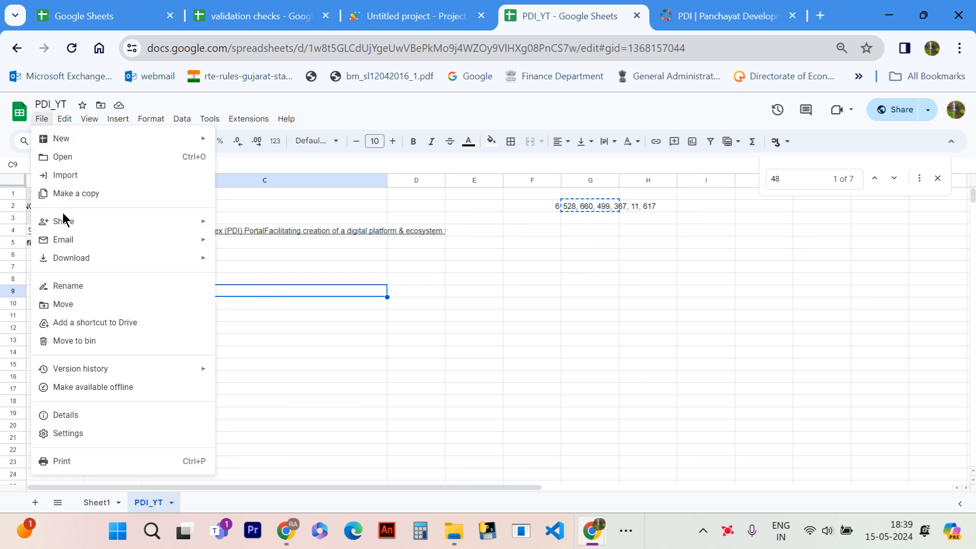
pyautogui.click(461, 356)
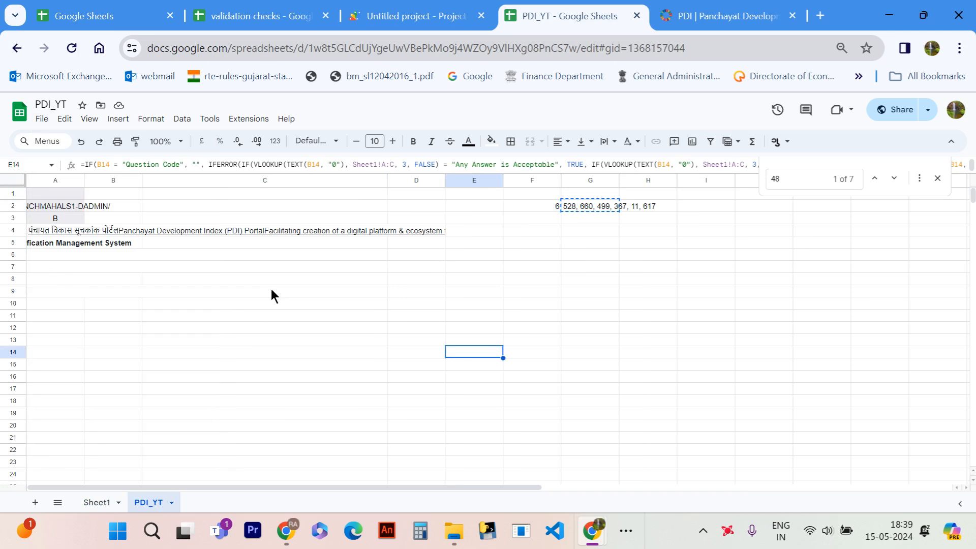
pyautogui.click(491, 243)
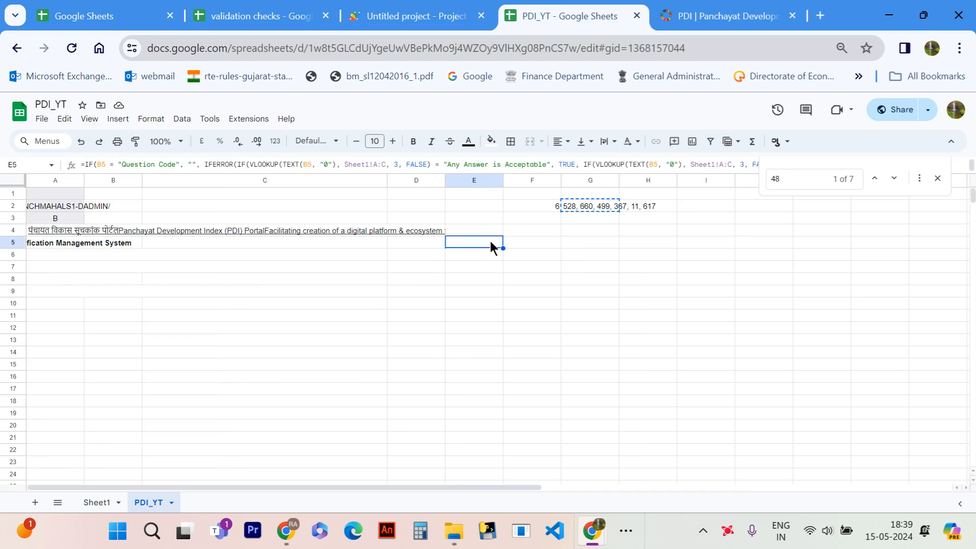
pyautogui.click(487, 206)
pyautogui.scroll(-1, 487, 206)
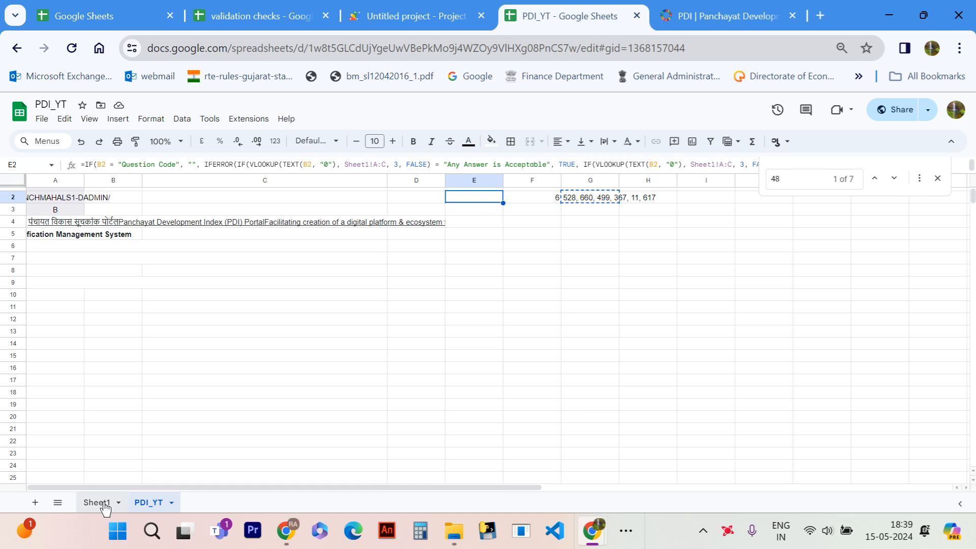
# - Examine Sheet1's question codes, answer formats and desired answers, including the first empty row below the list for further codes
pyautogui.click(97, 503)
pyautogui.scroll(-10, 111, 333)
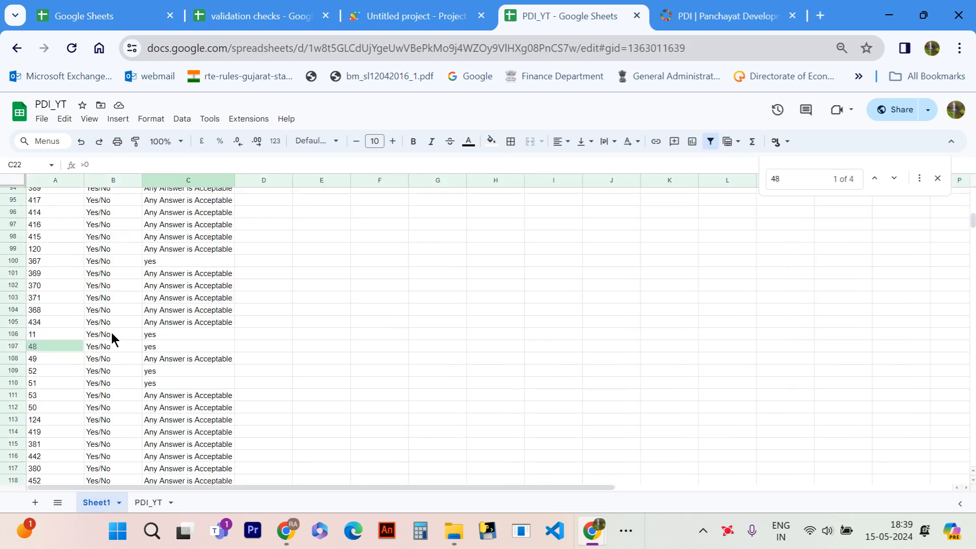
pyautogui.scroll(-15, 112, 332)
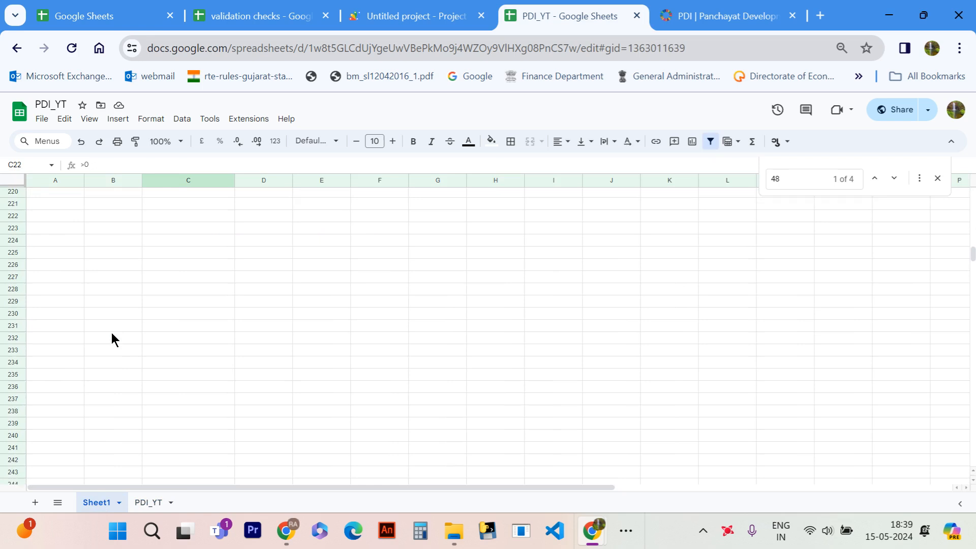
pyautogui.scroll(8, 112, 333)
pyautogui.click(48, 286)
pyautogui.press('Right')
pyautogui.press('Right')
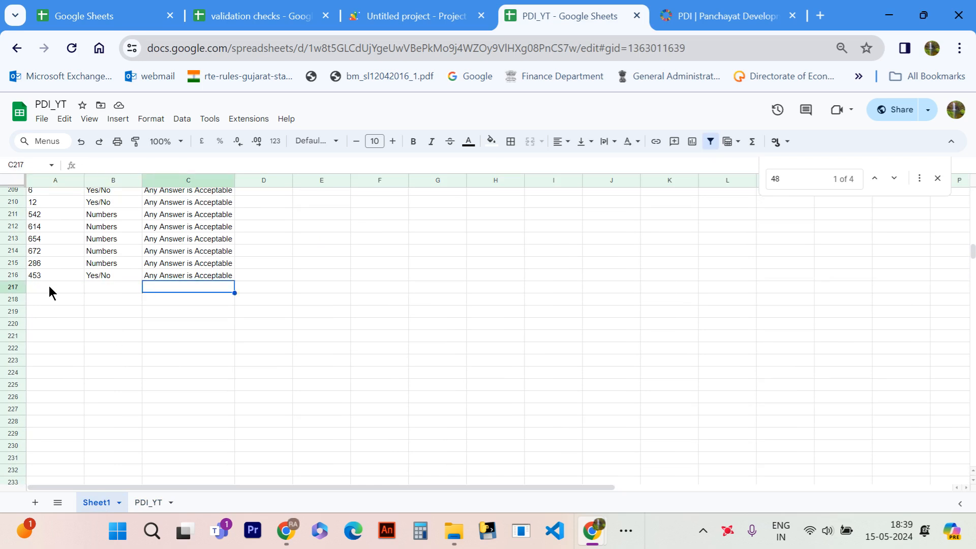
pyautogui.press('Left')
pyautogui.press('Left')
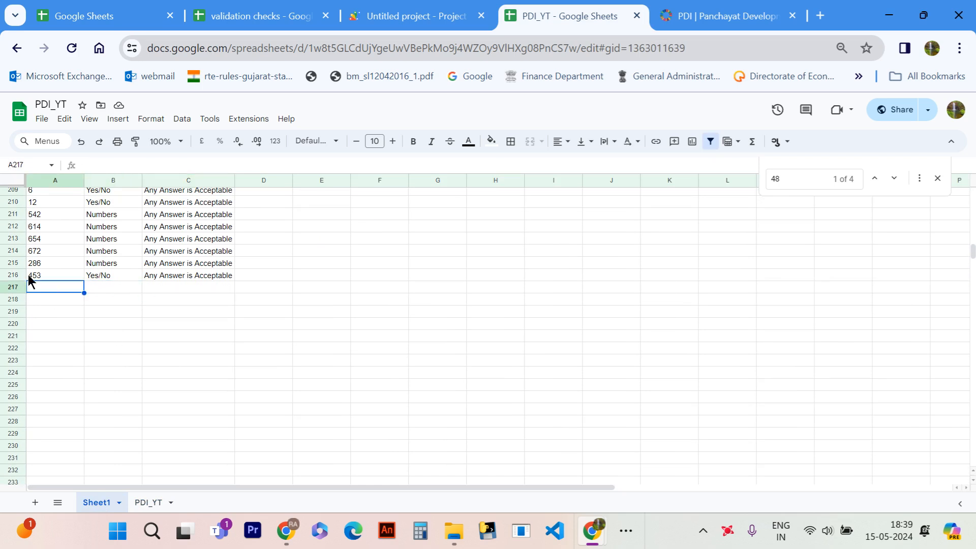
pyautogui.scroll(20, 34, 279)
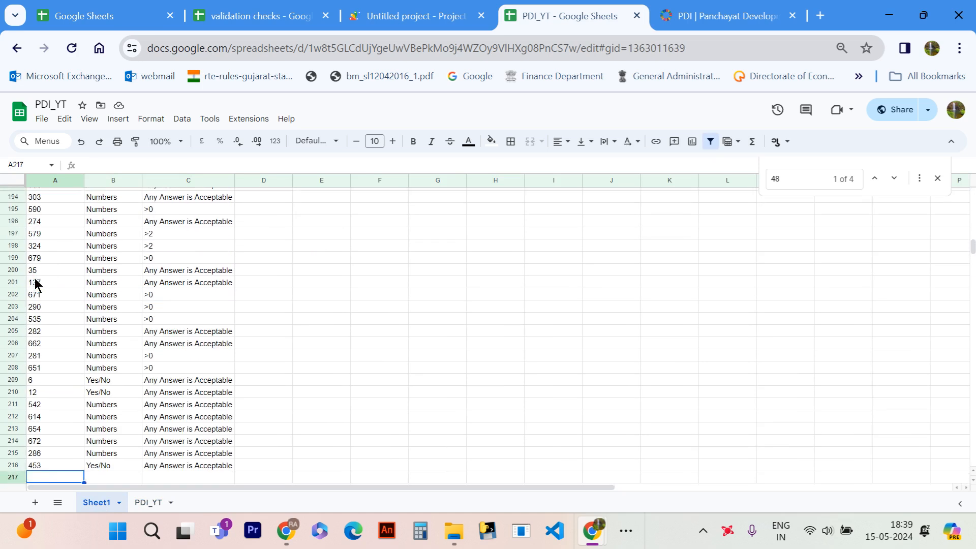
pyautogui.scroll(-1, 35, 282)
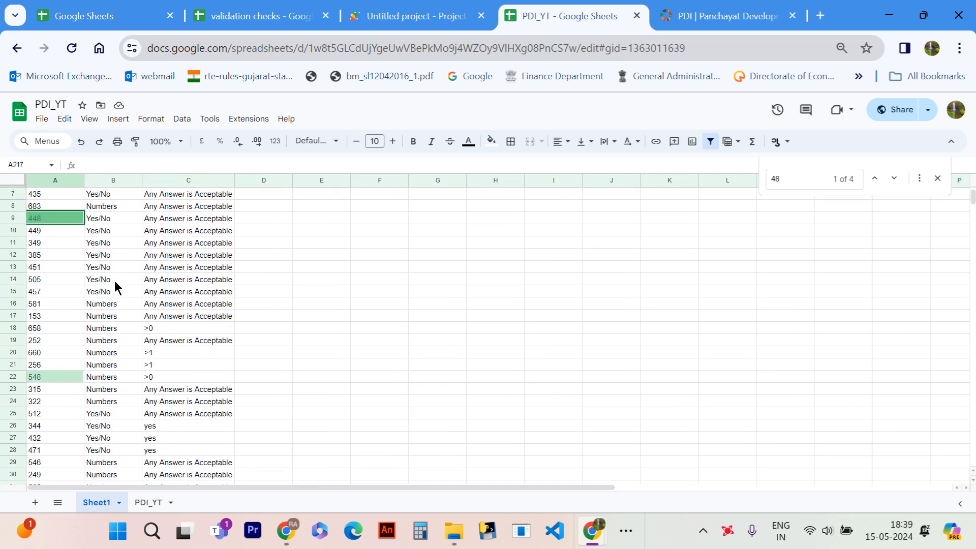
pyautogui.click(152, 283)
pyautogui.scroll(1, 150, 288)
pyautogui.click(199, 223)
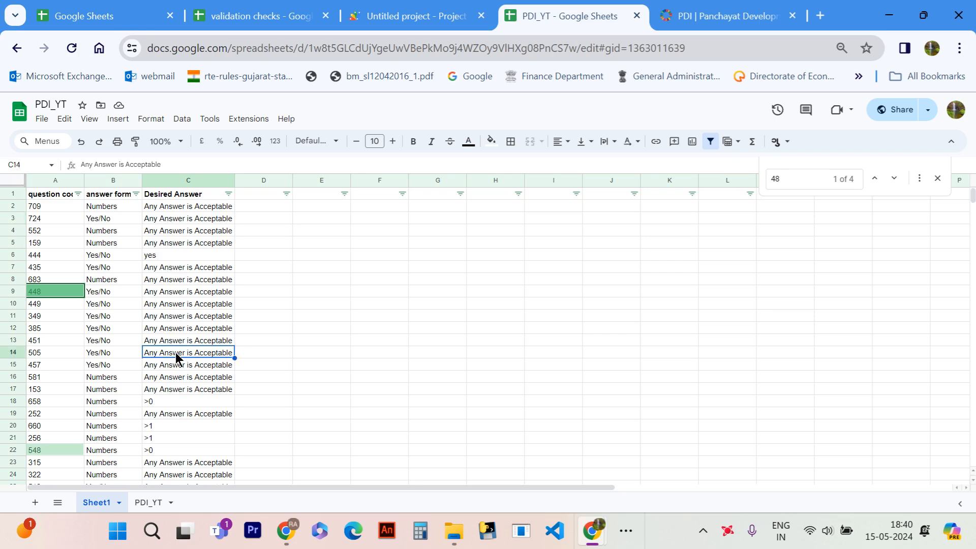
# - Switch to the PDI portal and search the data pending for verification with Gram Panchayat-TCM as the field office
pyautogui.click(145, 502)
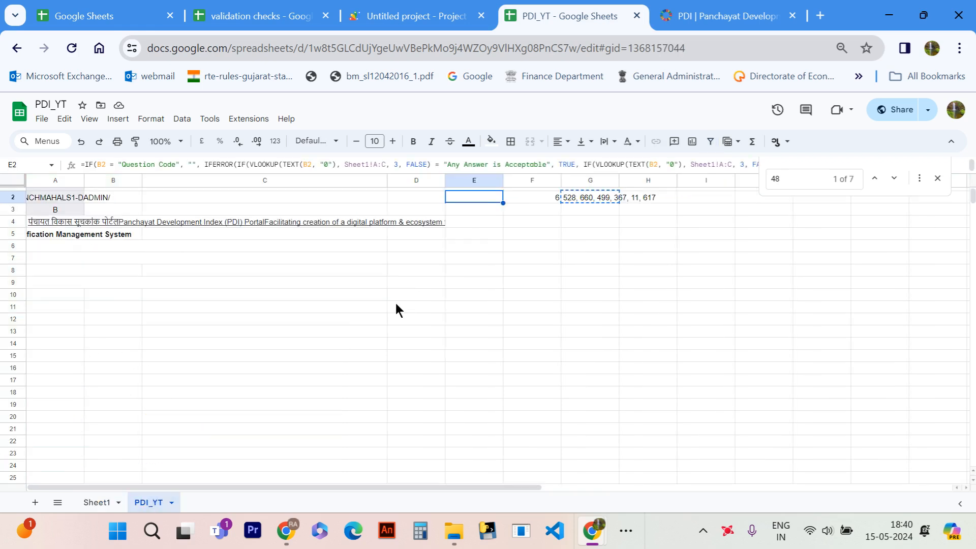
pyautogui.scroll(1, 354, 319)
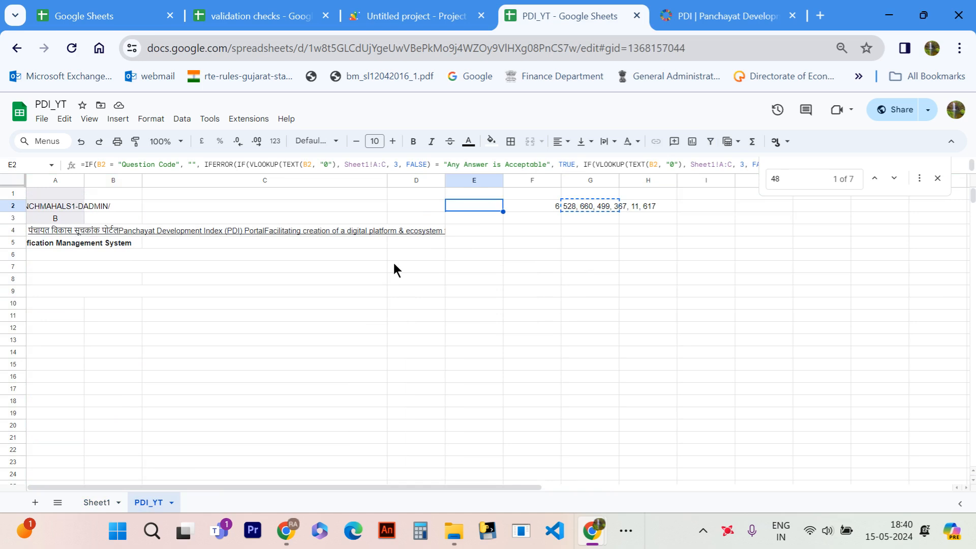
pyautogui.click(741, 10)
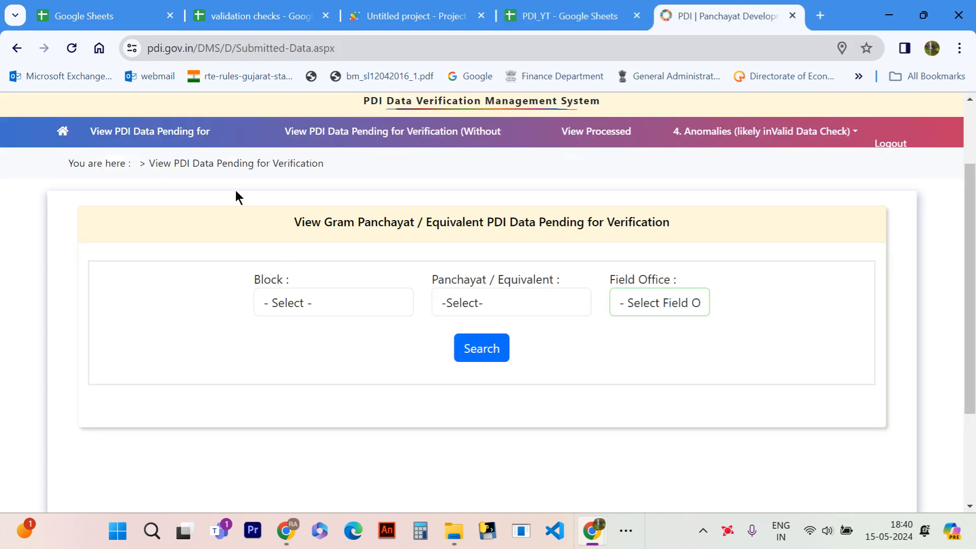
pyautogui.click(190, 134)
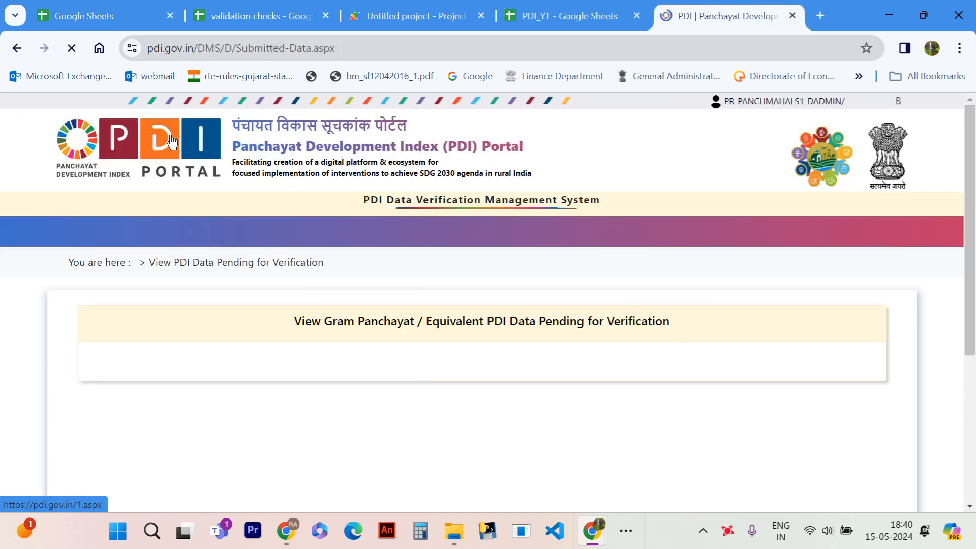
pyautogui.scroll(-1, 305, 320)
pyautogui.click(666, 339)
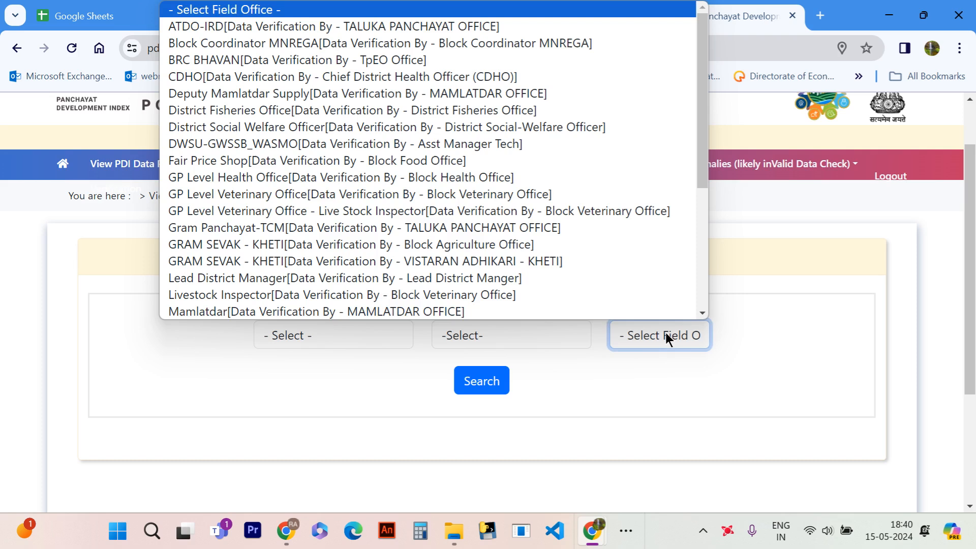
pyautogui.click(467, 229)
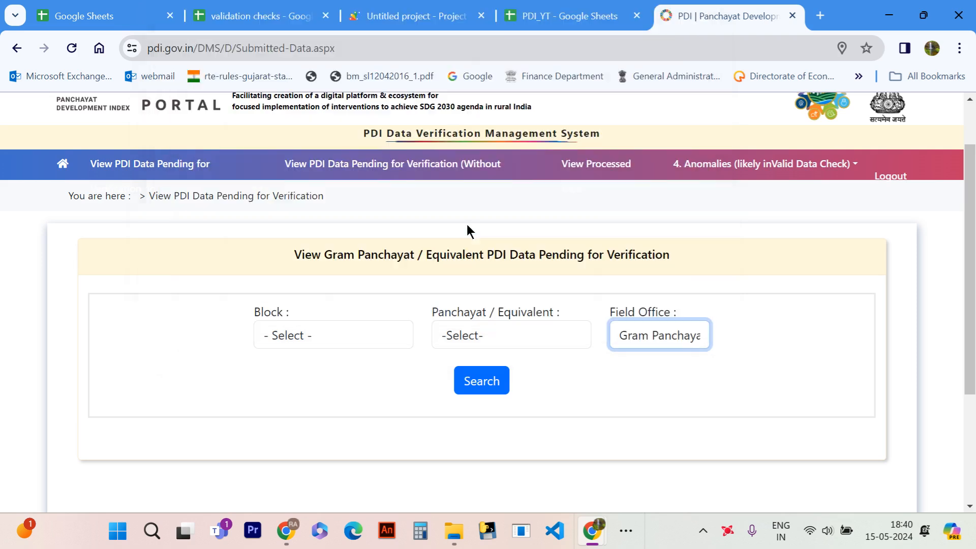
pyautogui.click(482, 381)
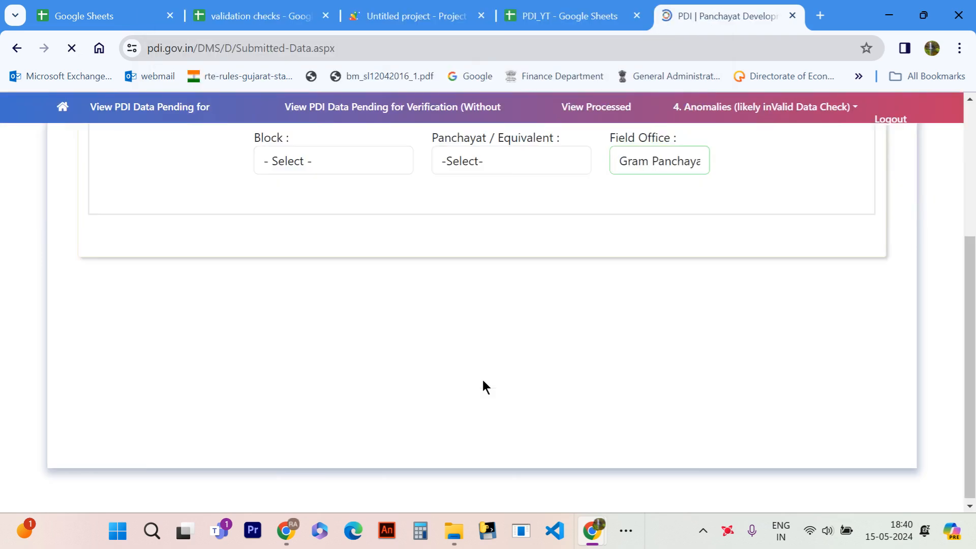
pyautogui.scroll(-3, 463, 343)
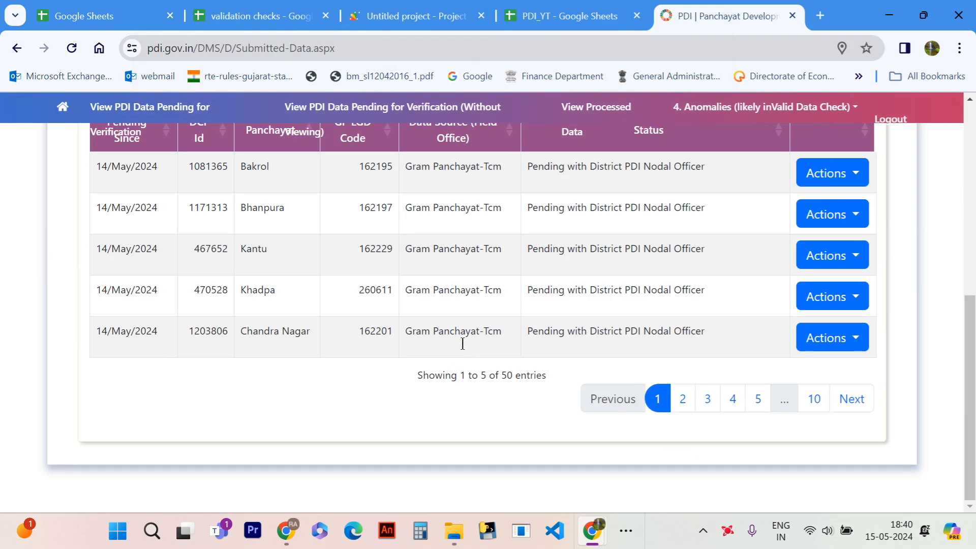
# - Open Bakrol's pending Gram Panchayat-TCM data and select the entire page content
pyautogui.click(837, 179)
pyautogui.click(842, 211)
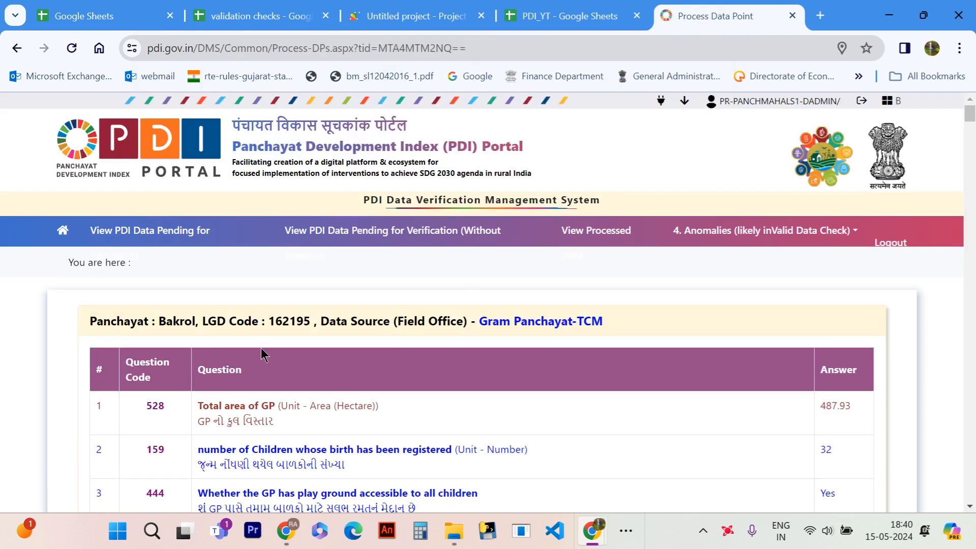
pyautogui.hotkey('ctrl', 'a')
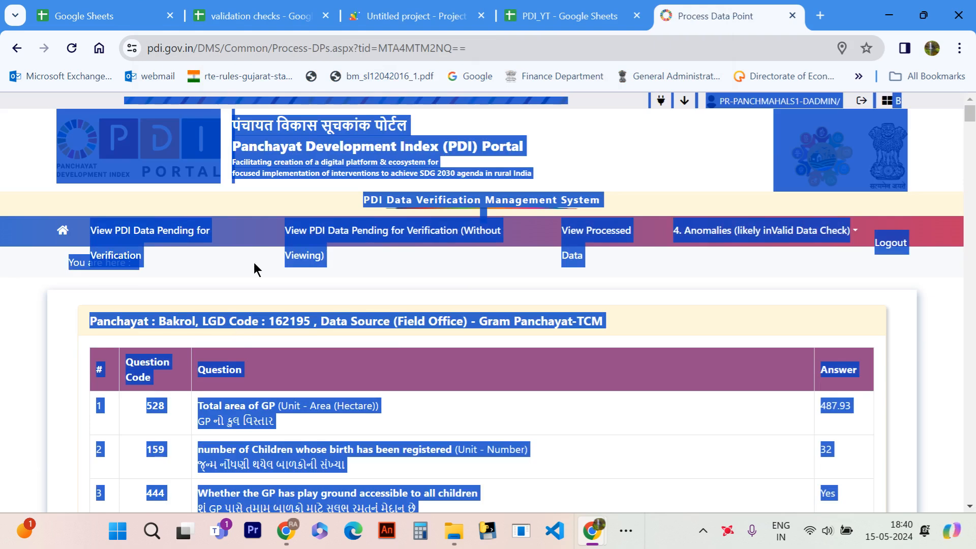
# - Return to the PDI_YT spreadsheet and clear all contents of columns A to D on the PDI_YT sheet
pyautogui.click(564, 14)
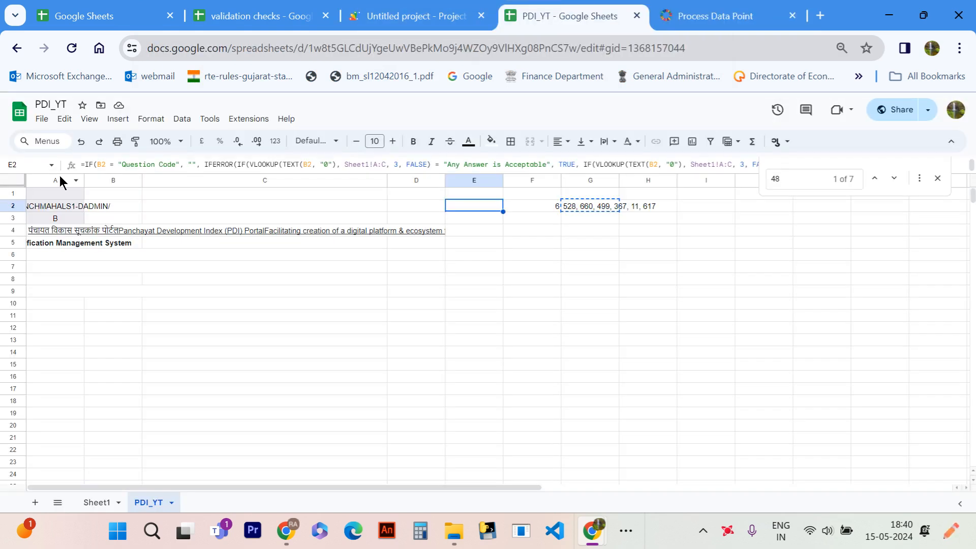
pyautogui.moveTo(60, 178); pyautogui.dragTo(404, 174)
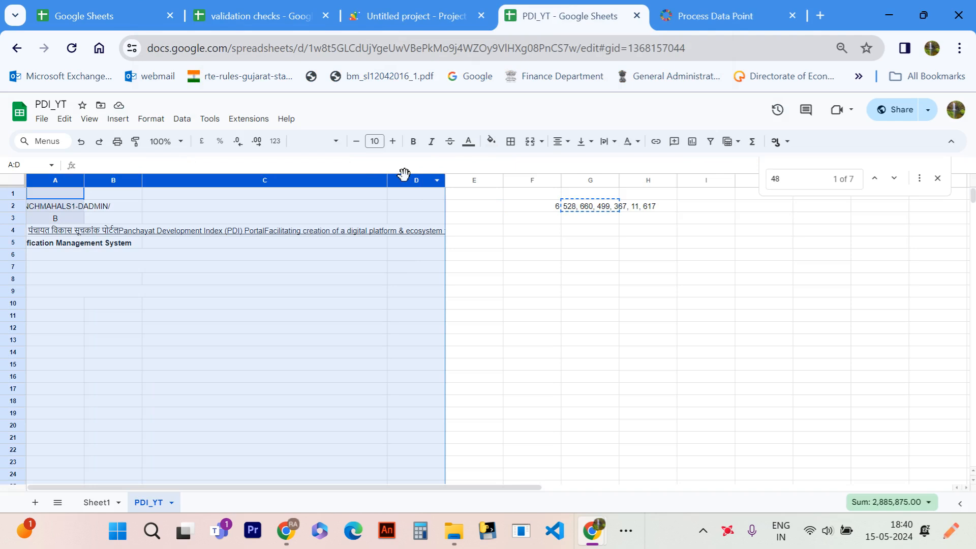
pyautogui.press('Delete')
# - Copy the selected Bakrol page from the portal and paste it into the PDI_YT sheet starting at cell A1
pyautogui.click(697, 14)
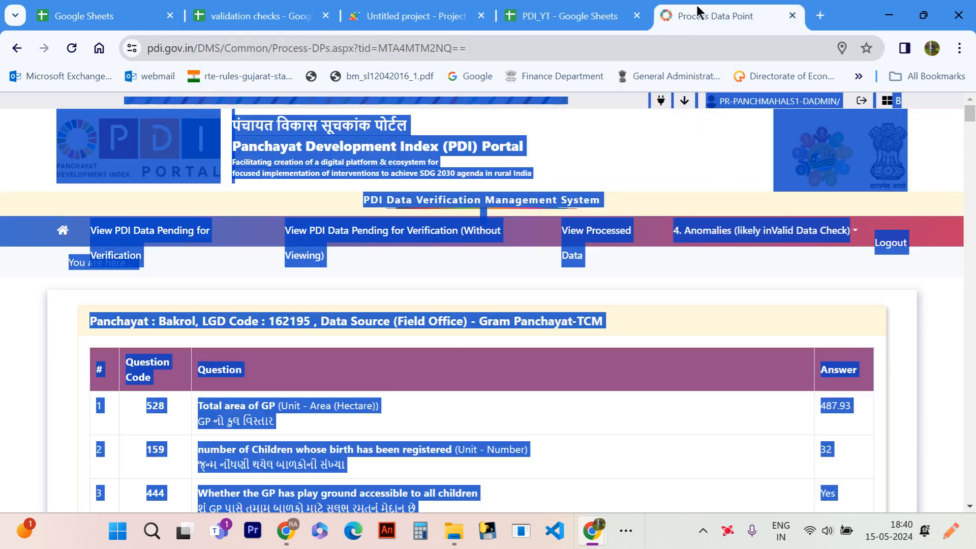
pyautogui.click(591, 8)
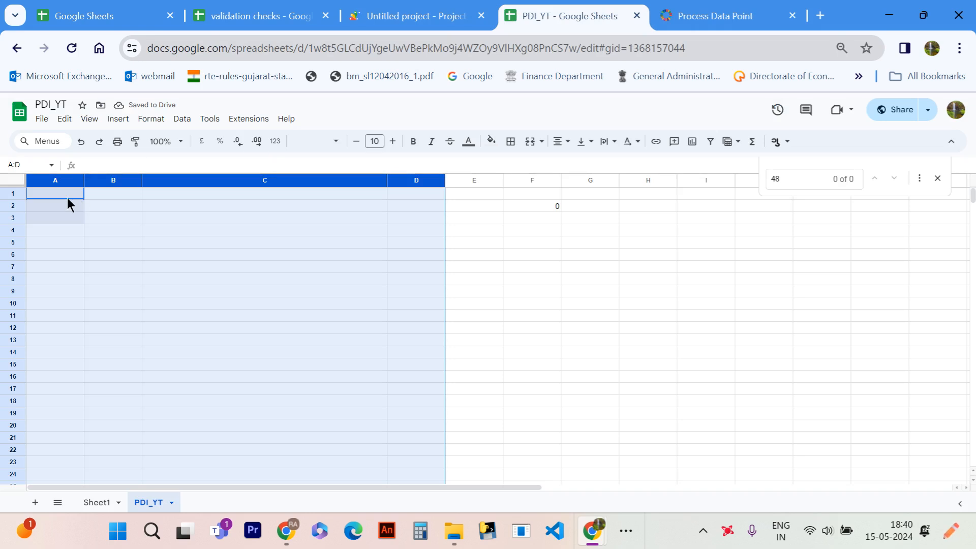
pyautogui.click(63, 196)
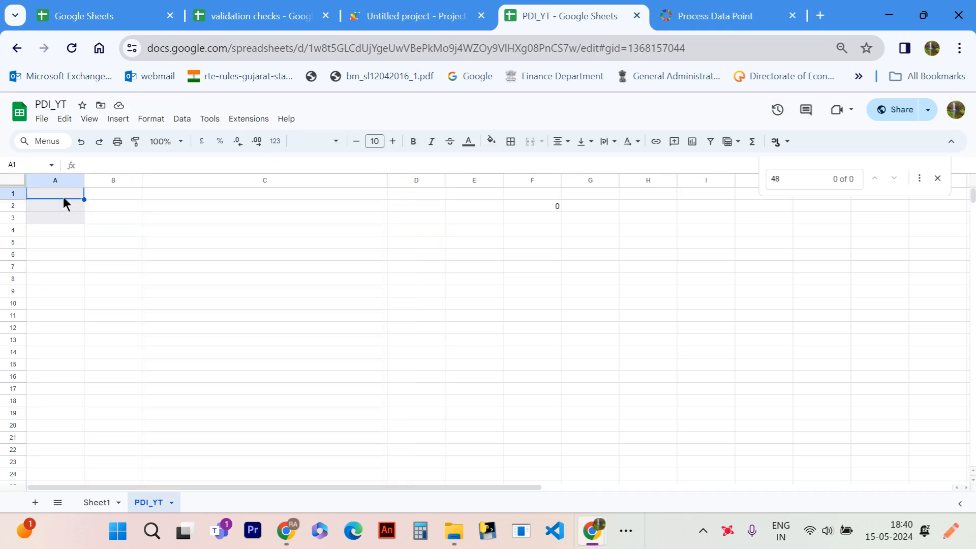
pyautogui.hotkey('ctrl', 'v')
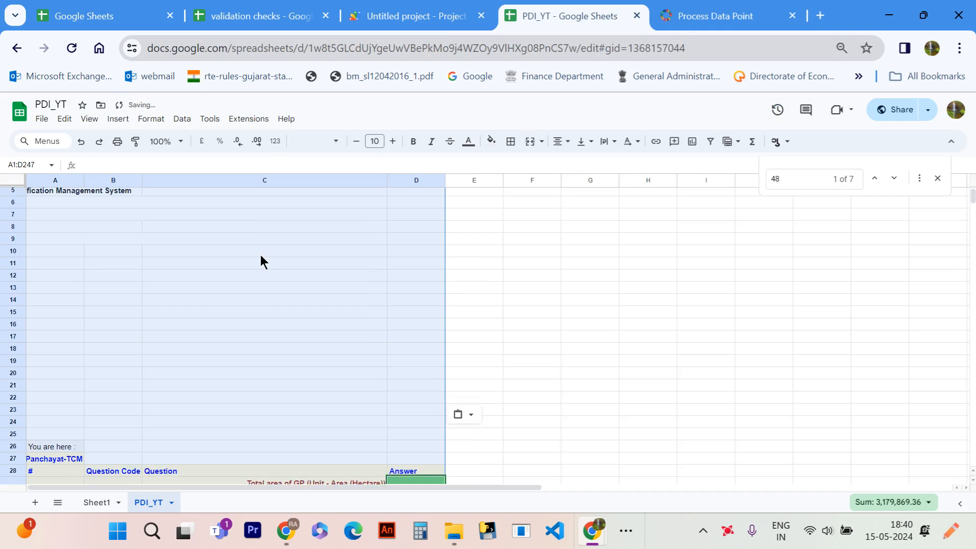
# - Check the false-count formula in F2 and review the pasted Bakrol answers against the validation results in column E
pyautogui.click(546, 207)
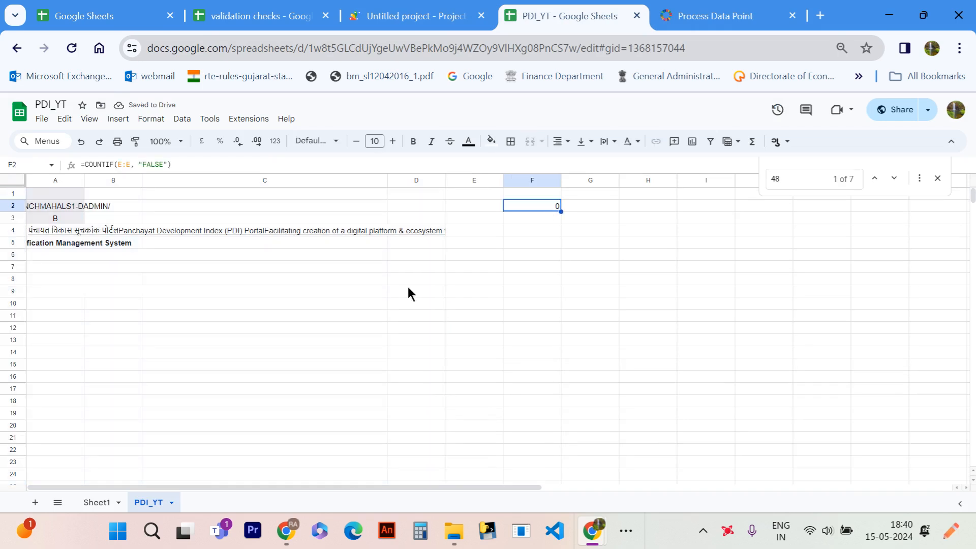
pyautogui.scroll(-10, 371, 303)
pyautogui.scroll(-5, 372, 303)
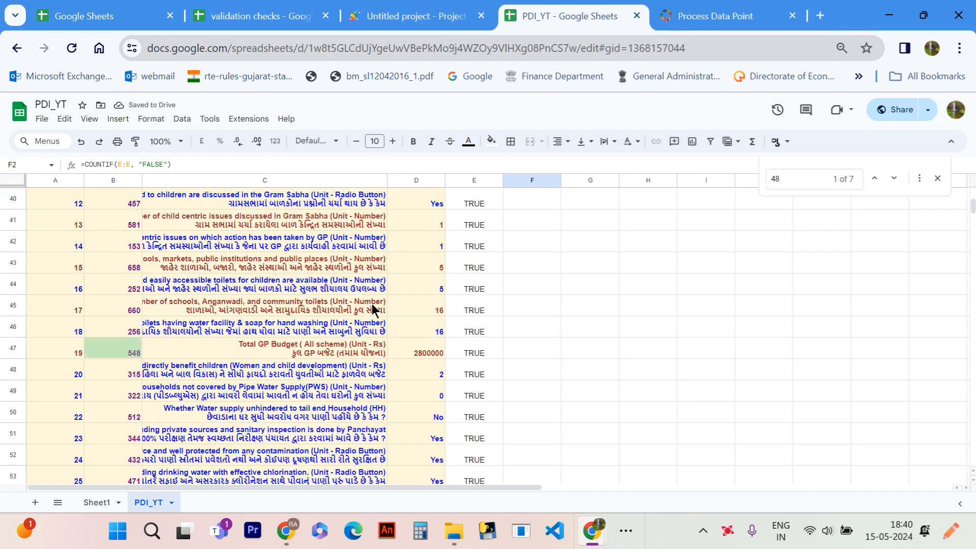
pyautogui.scroll(8, 371, 303)
pyautogui.scroll(-2, 373, 308)
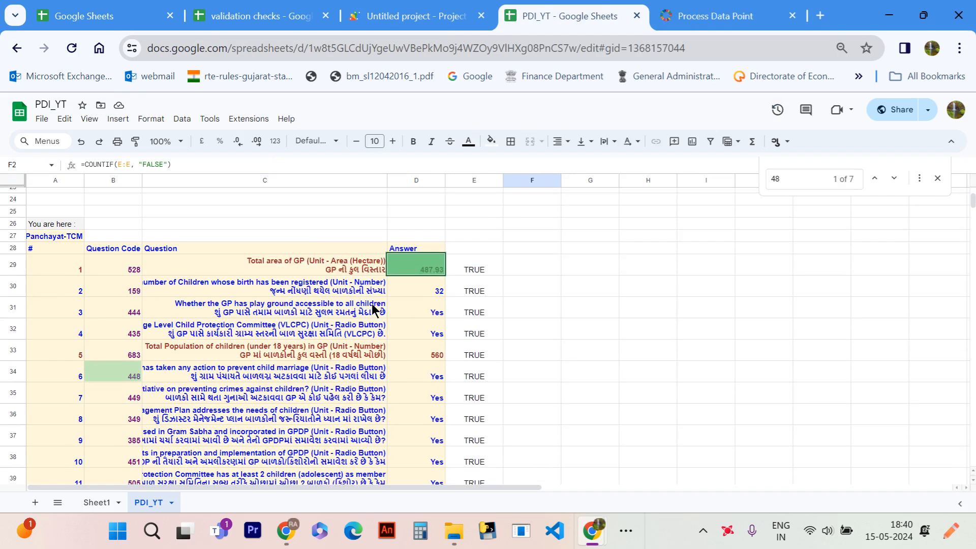
pyautogui.scroll(-4, 372, 308)
pyautogui.scroll(1, 373, 308)
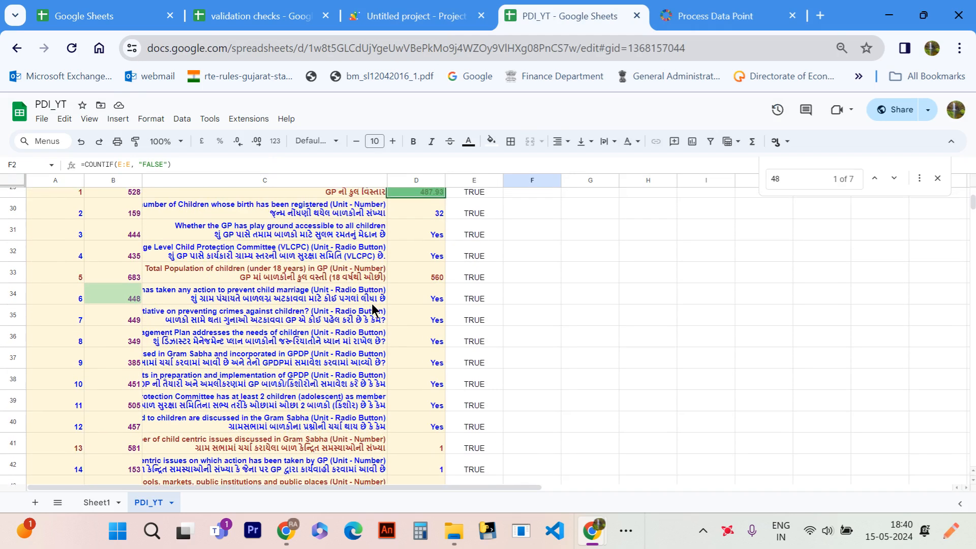
pyautogui.click(314, 225)
pyautogui.click(443, 228)
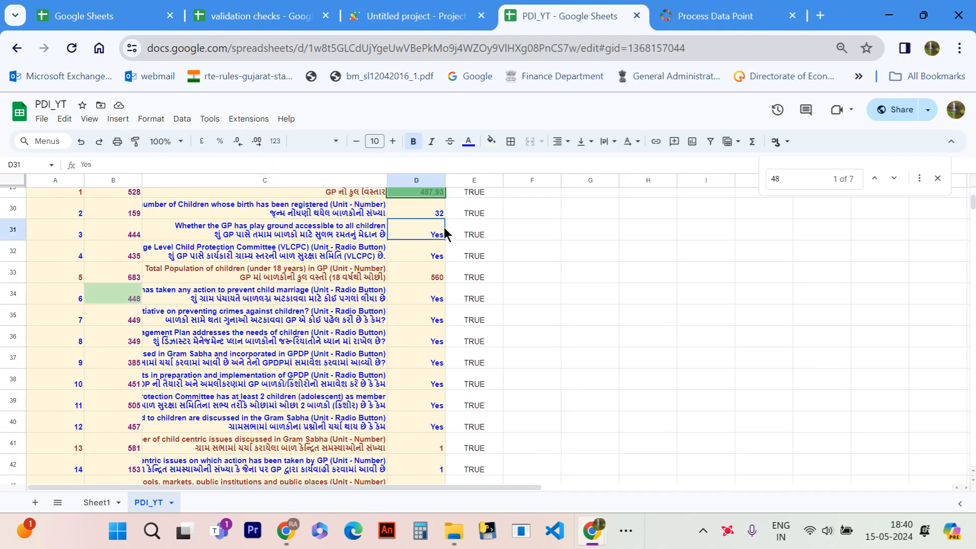
pyautogui.scroll(-20, 426, 343)
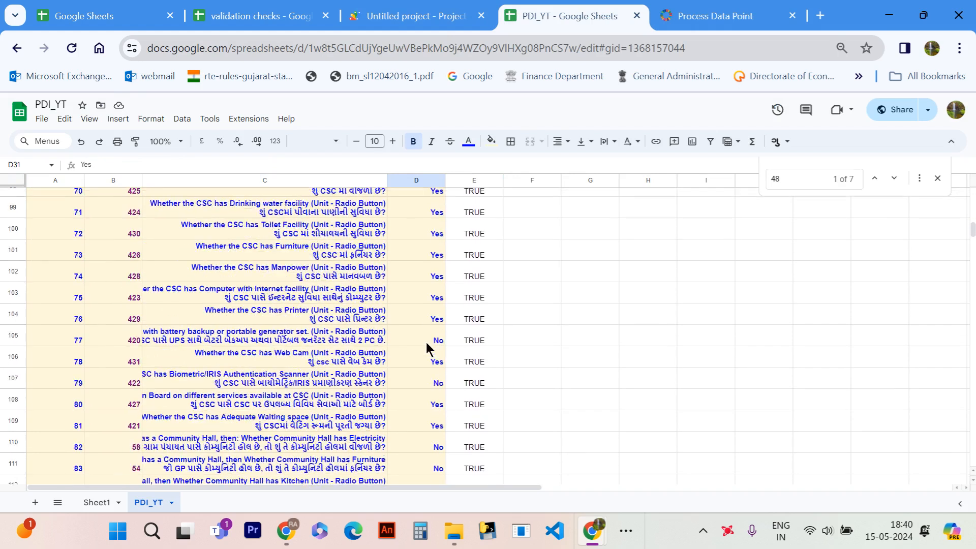
pyautogui.scroll(-20, 426, 344)
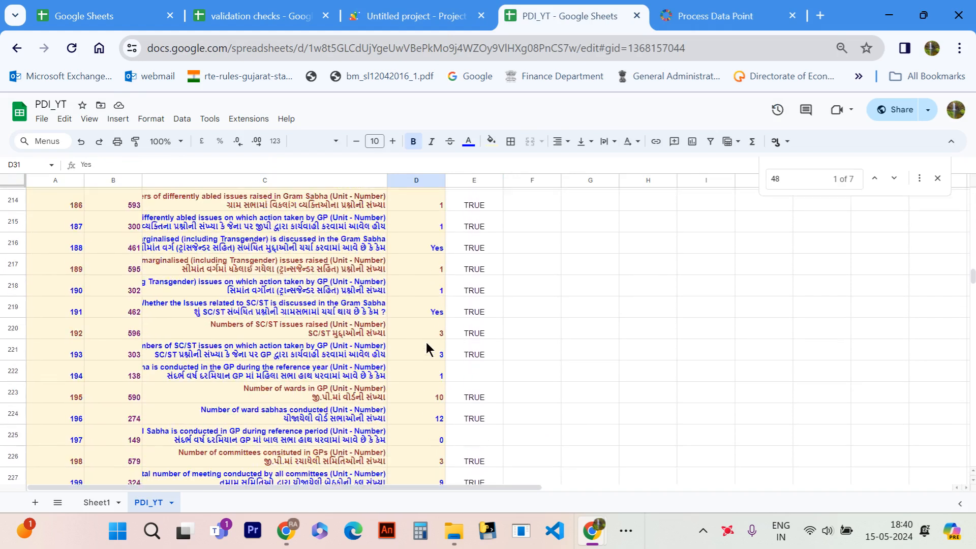
pyautogui.scroll(20, 426, 342)
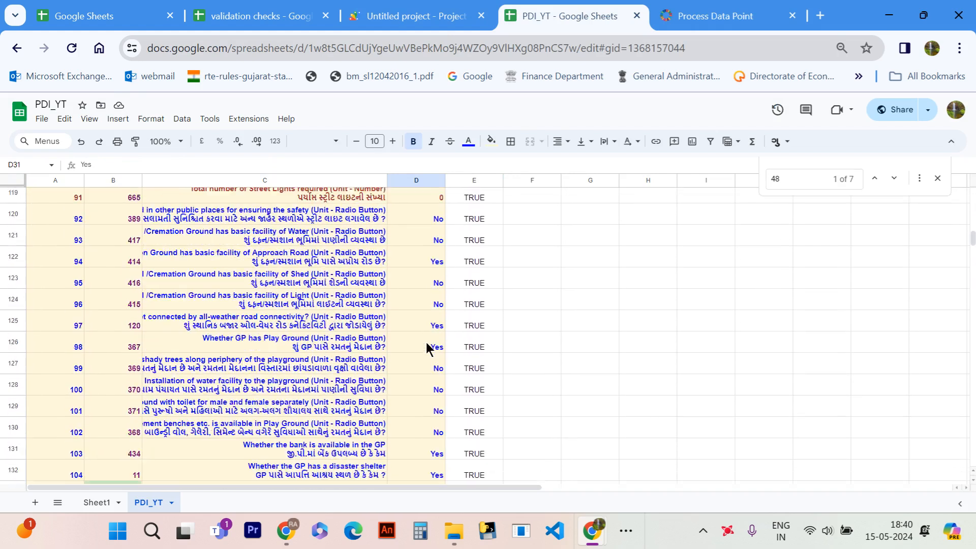
# - Scan the remaining Bakrol answers and their validation results in column E of the PDI_YT sheet
pyautogui.scroll(15, 426, 343)
pyautogui.scroll(-8, 533, 216)
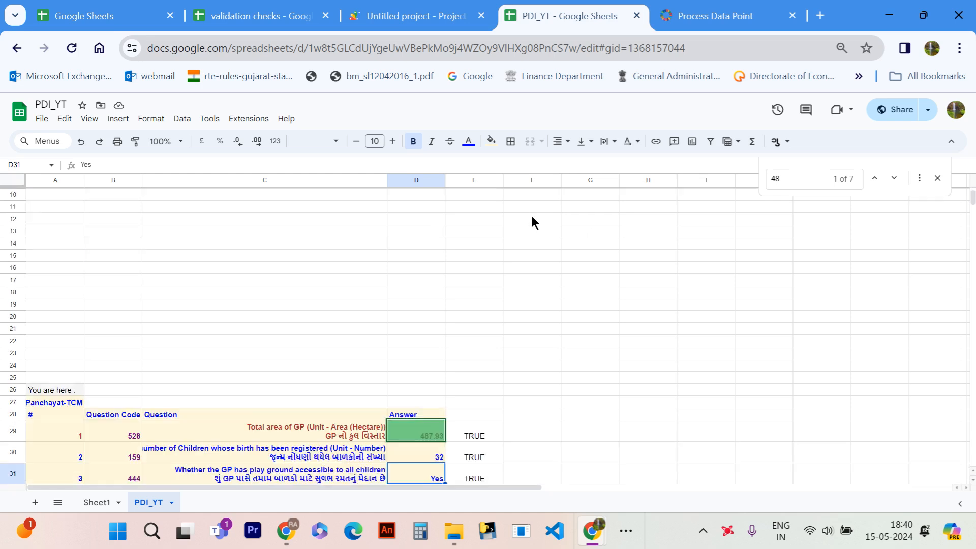
pyautogui.scroll(-3, 395, 377)
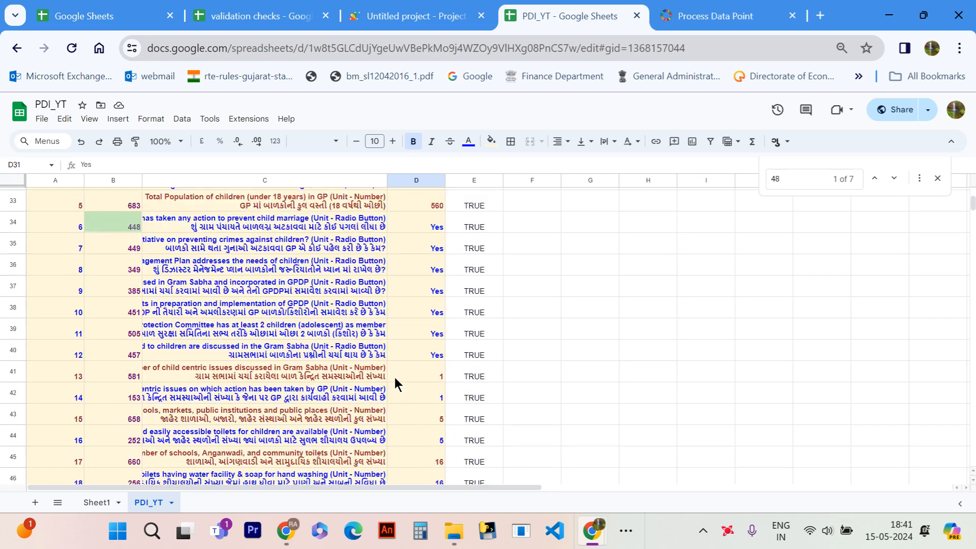
pyautogui.scroll(4, 395, 378)
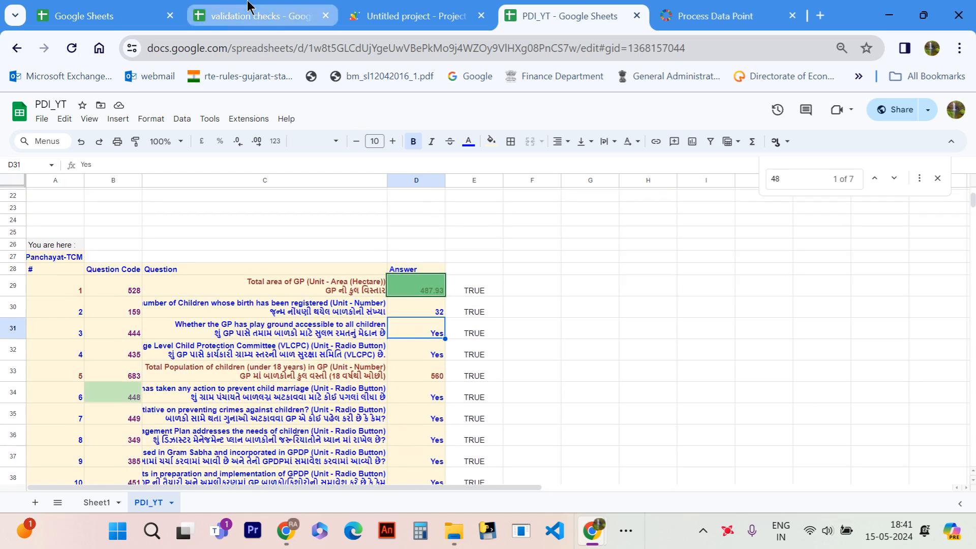
# - Open the PDI_GP_Data_283 spreadsheet from the Google Sheets home list
pyautogui.click(249, 8)
pyautogui.click(115, 10)
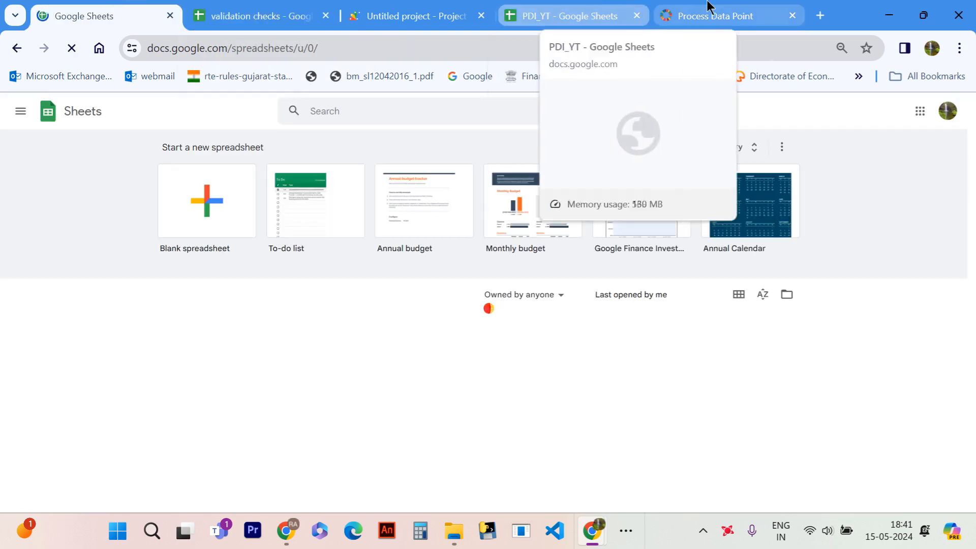
pyautogui.scroll(-2, 270, 321)
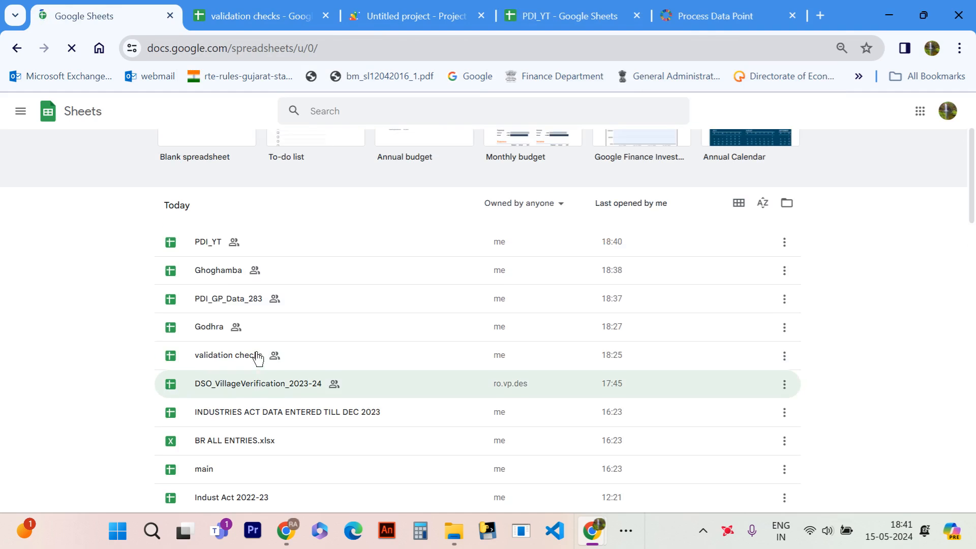
pyautogui.click(229, 306)
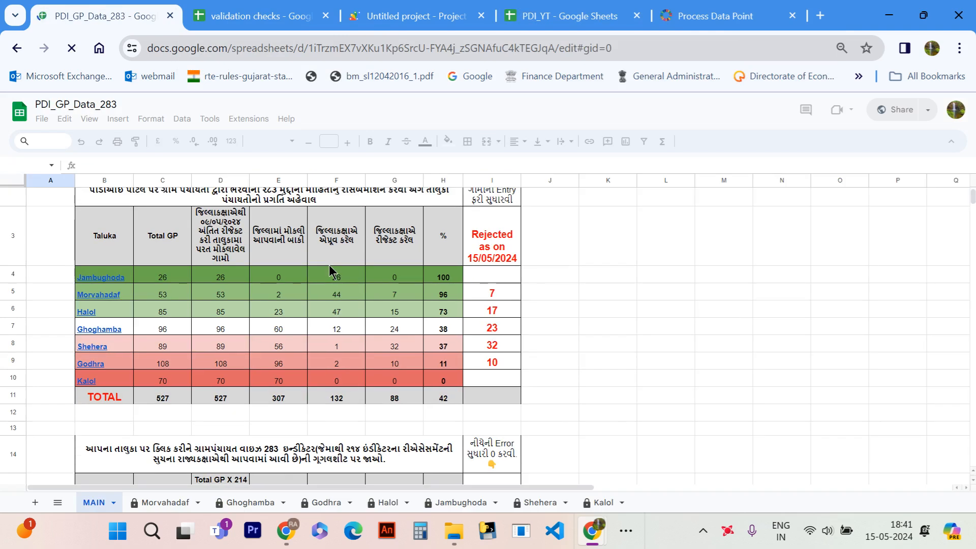
# - Review the taluka-wise progress table on the MAIN sheet, checking the approved and rejected Gram Panchayat counts for each taluka
pyautogui.scroll(-1, 330, 266)
pyautogui.scroll(1, 329, 266)
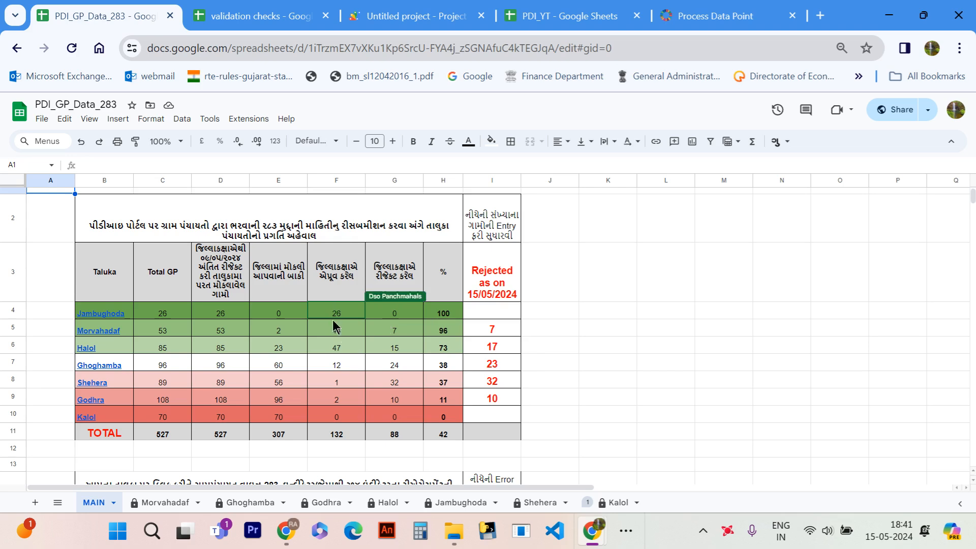
pyautogui.click(127, 314)
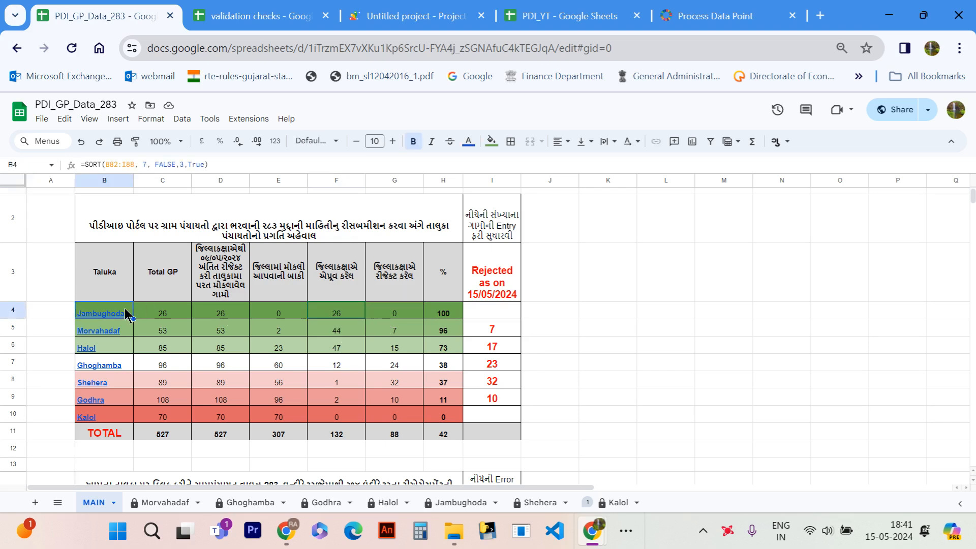
pyautogui.click(325, 341)
pyautogui.click(346, 330)
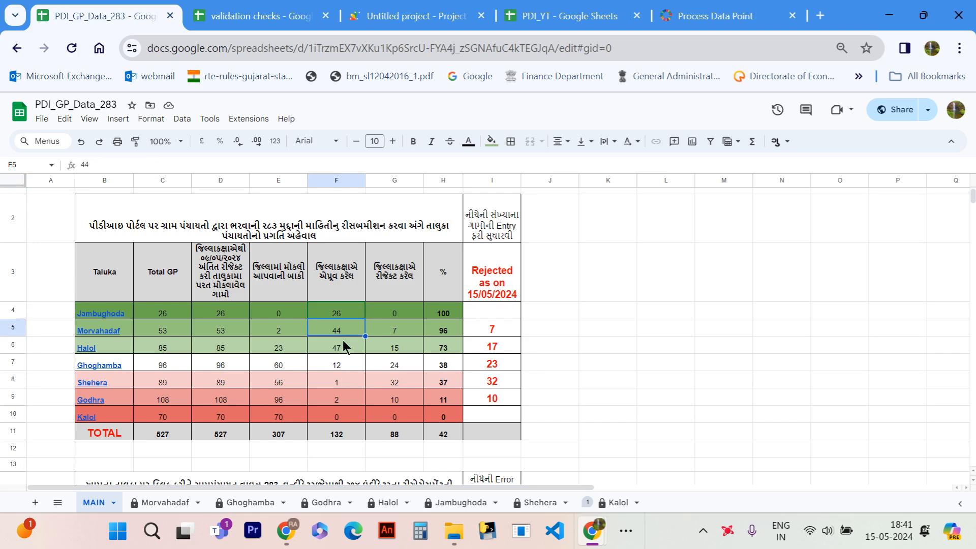
pyautogui.click(404, 362)
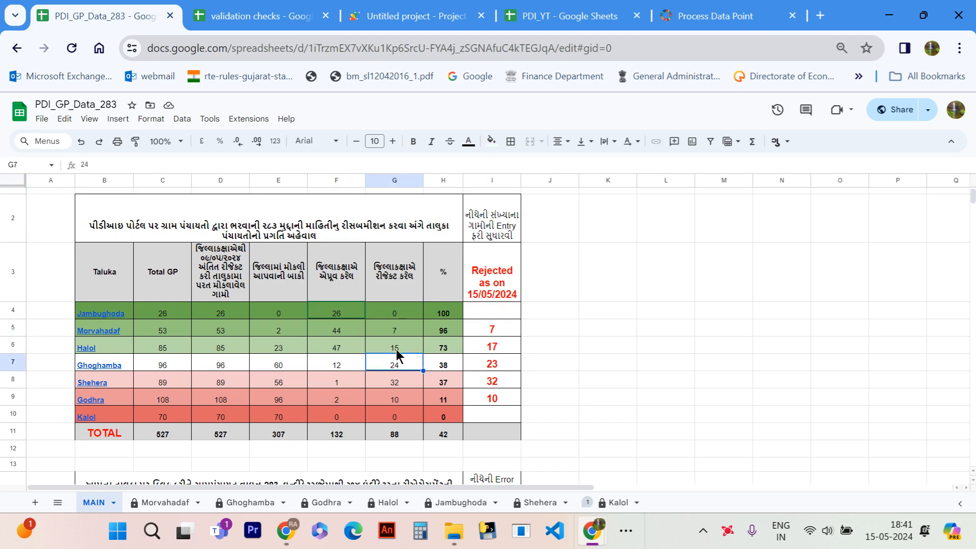
pyautogui.click(397, 384)
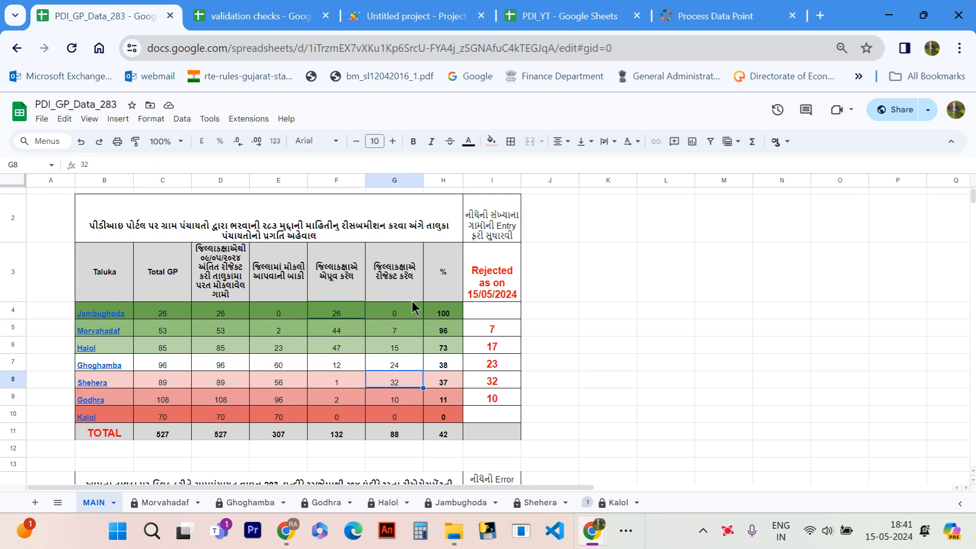
pyautogui.scroll(-2, 413, 307)
pyautogui.scroll(2, 413, 307)
# - Switch back to the PDI_YT spreadsheet and delete the pasted Bakrol data from columns A to D
pyautogui.click(579, 16)
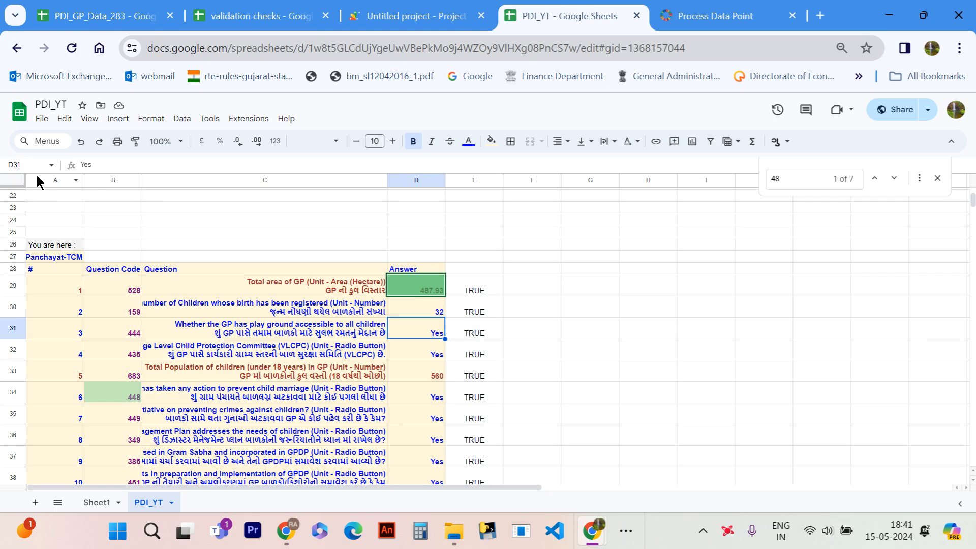
pyautogui.moveTo(37, 175); pyautogui.dragTo(425, 179)
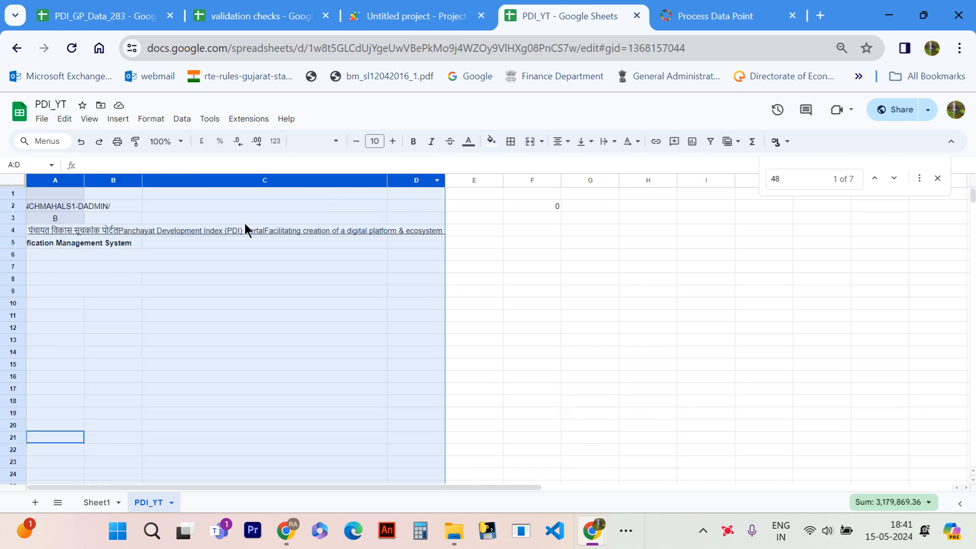
pyautogui.press('Delete')
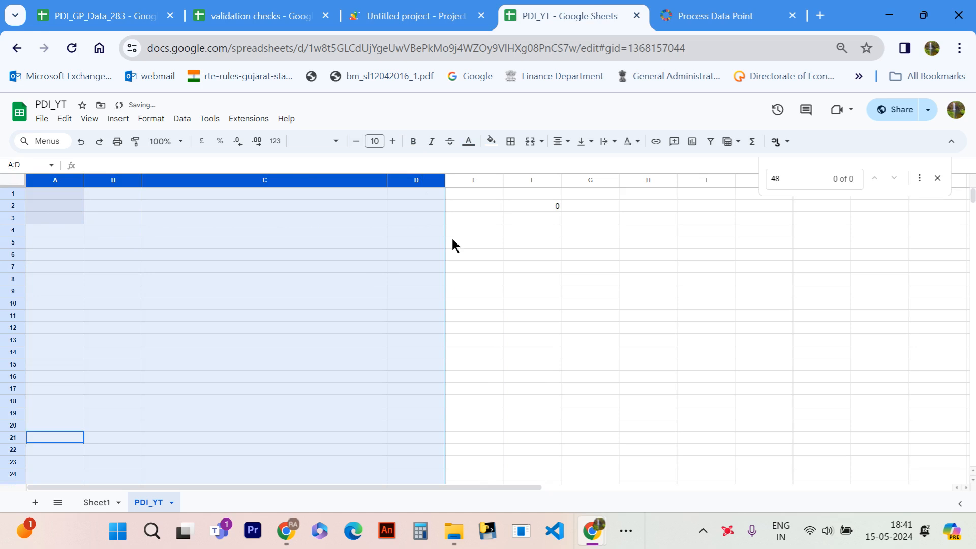
pyautogui.click(300, 306)
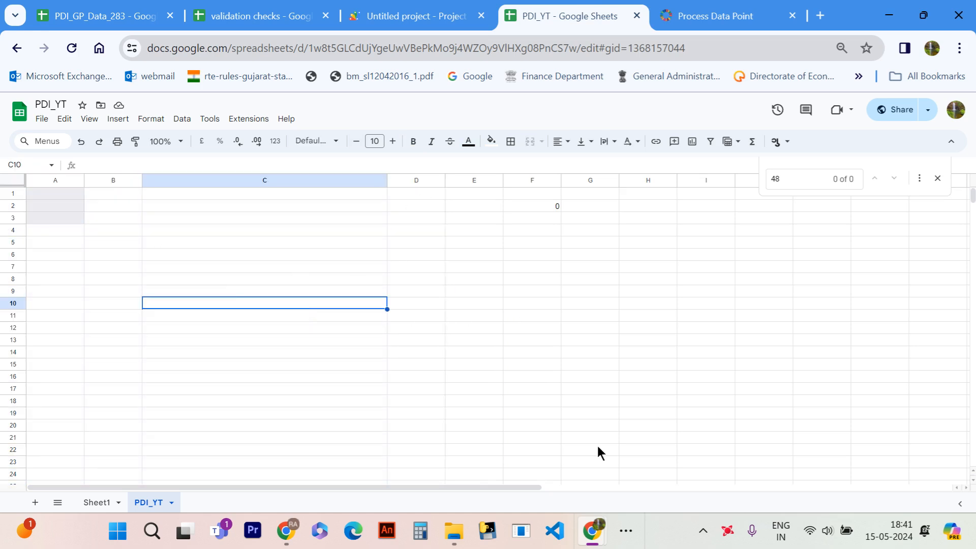
pyautogui.hotkey('alt', 'Tab')
pyautogui.hotkey('alt', 'Tab')
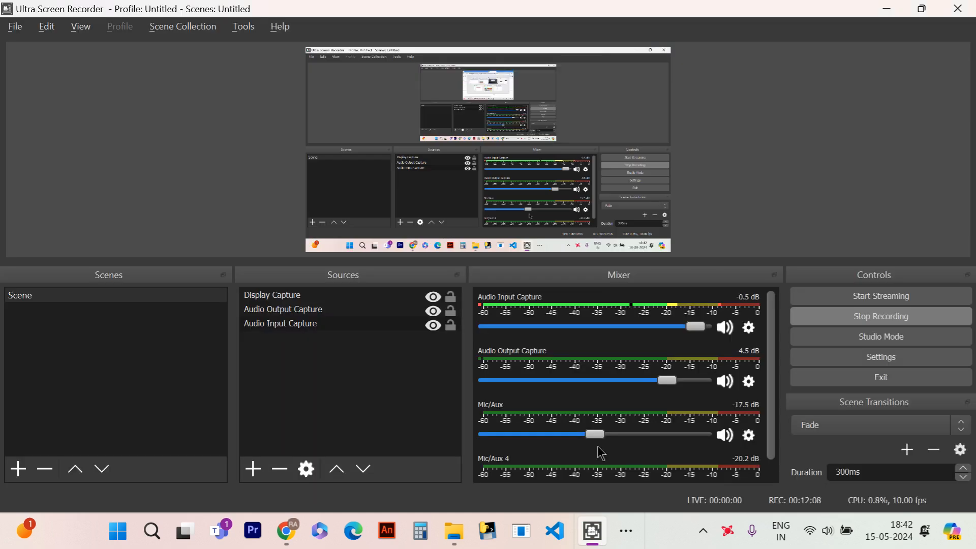